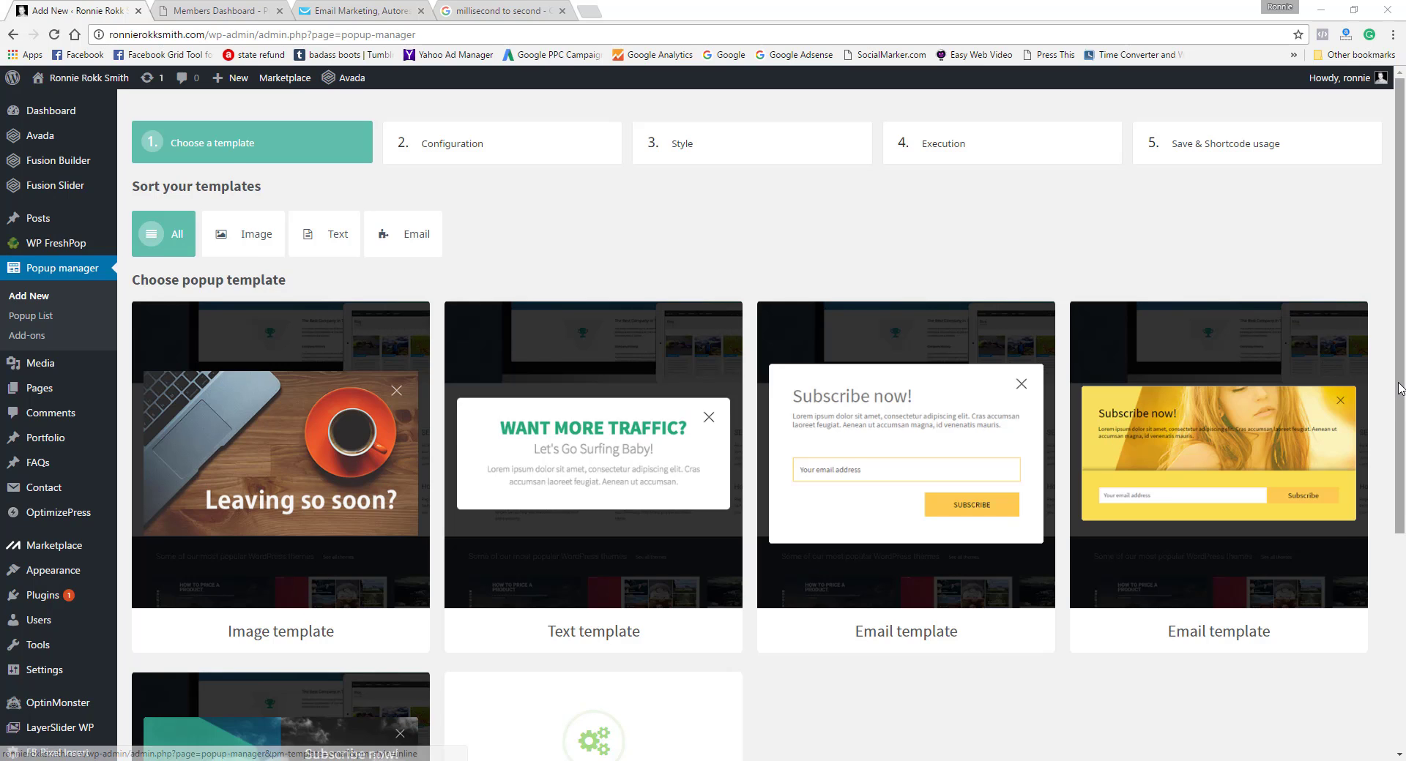
Step: Review the Custom HTML setting of the Get Traffic jack in Jack Jacker, close it unsaved, and return to the Popup manager
drag(1398, 409, 1395, 537)
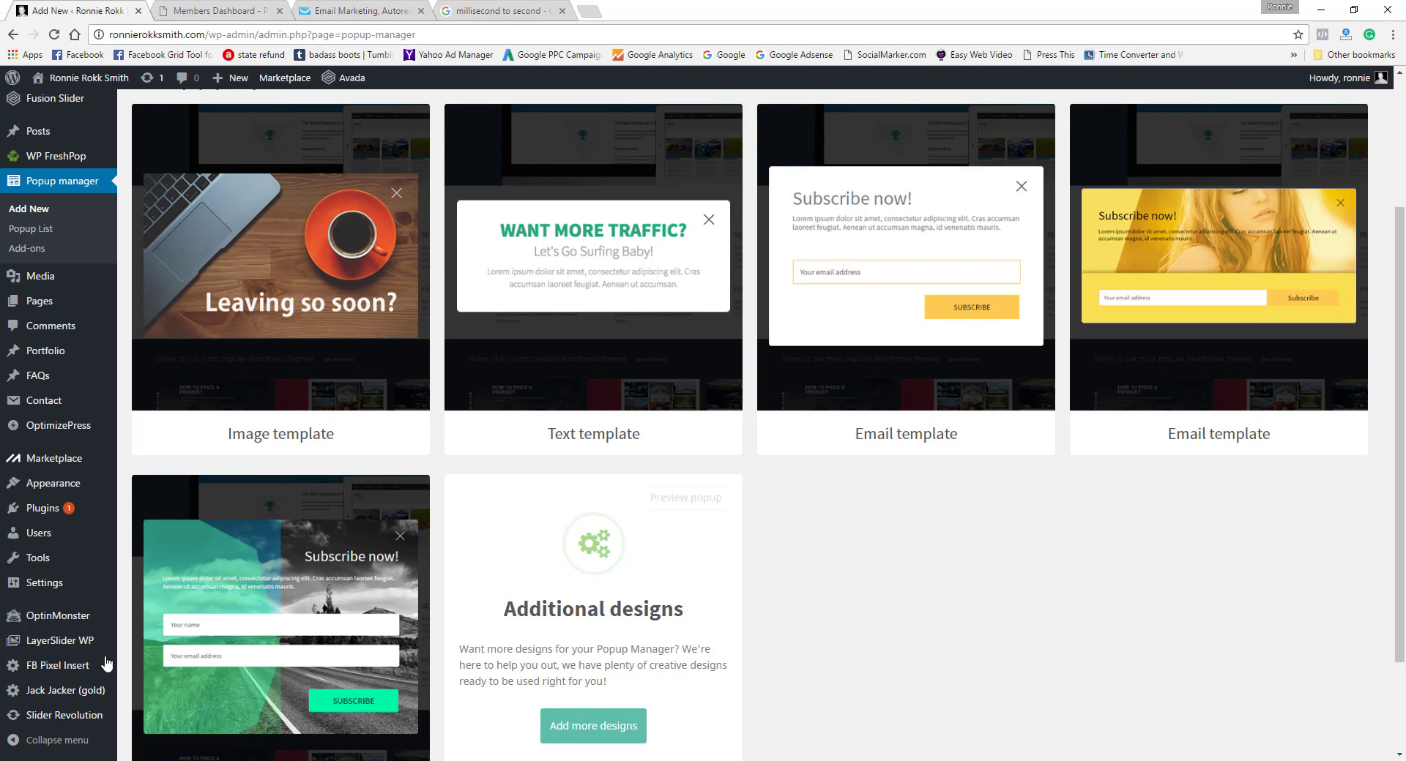
click(60, 701)
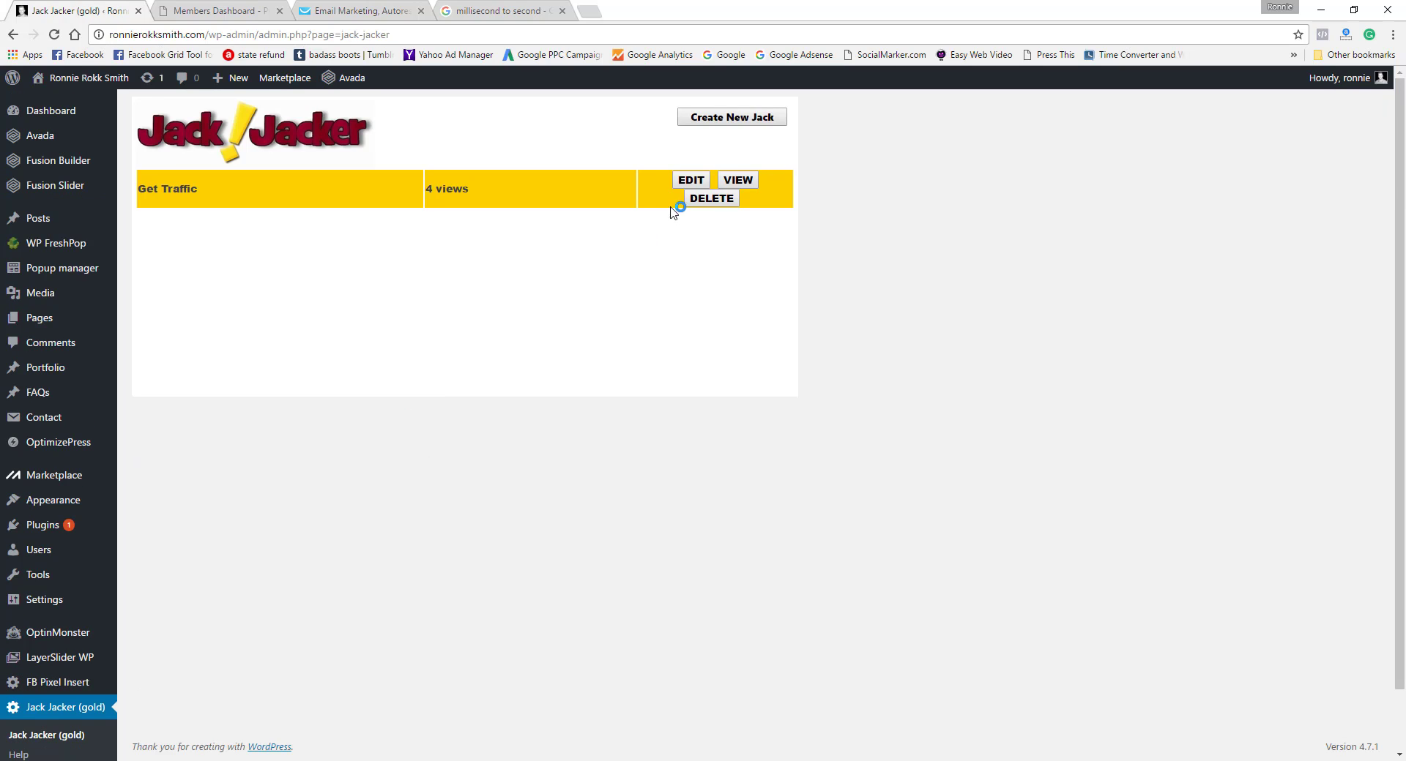
click(690, 180)
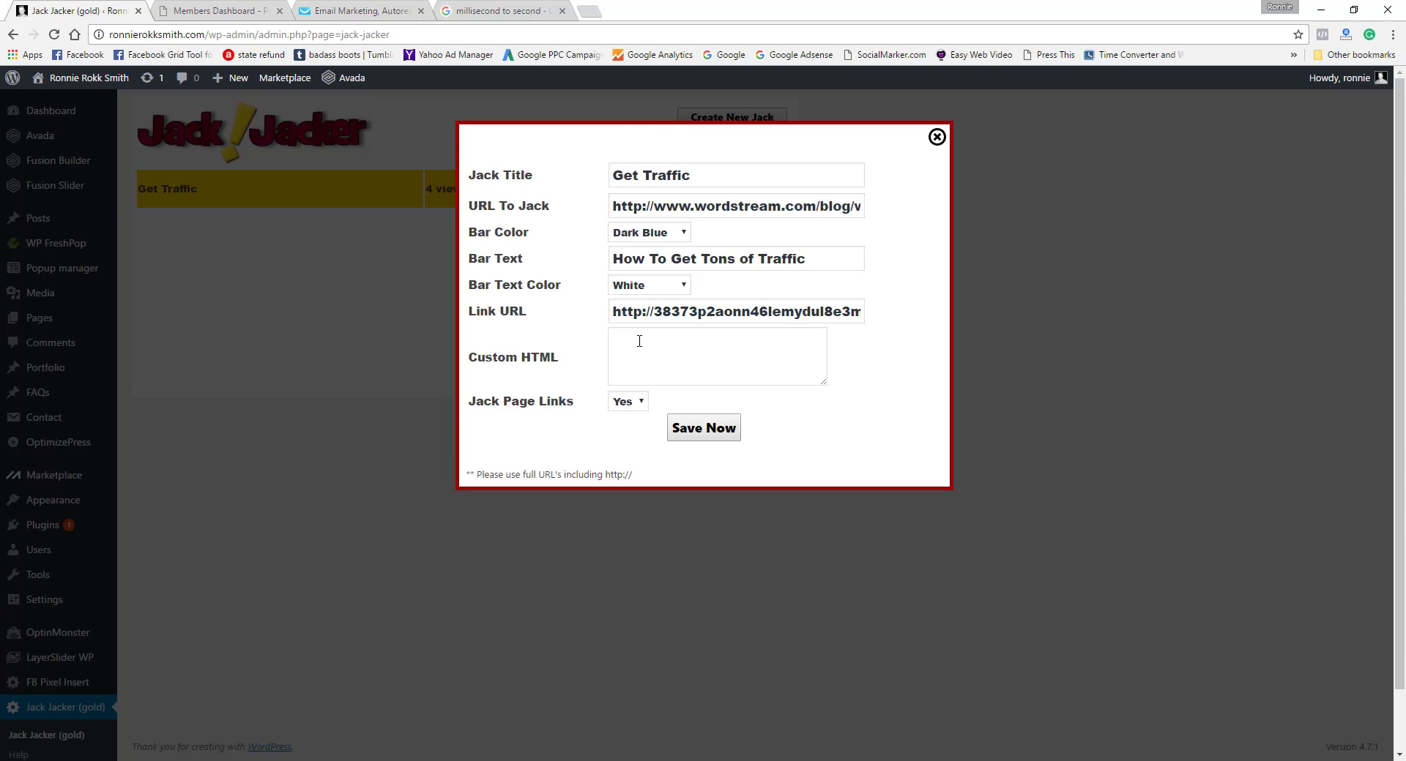
click(639, 341)
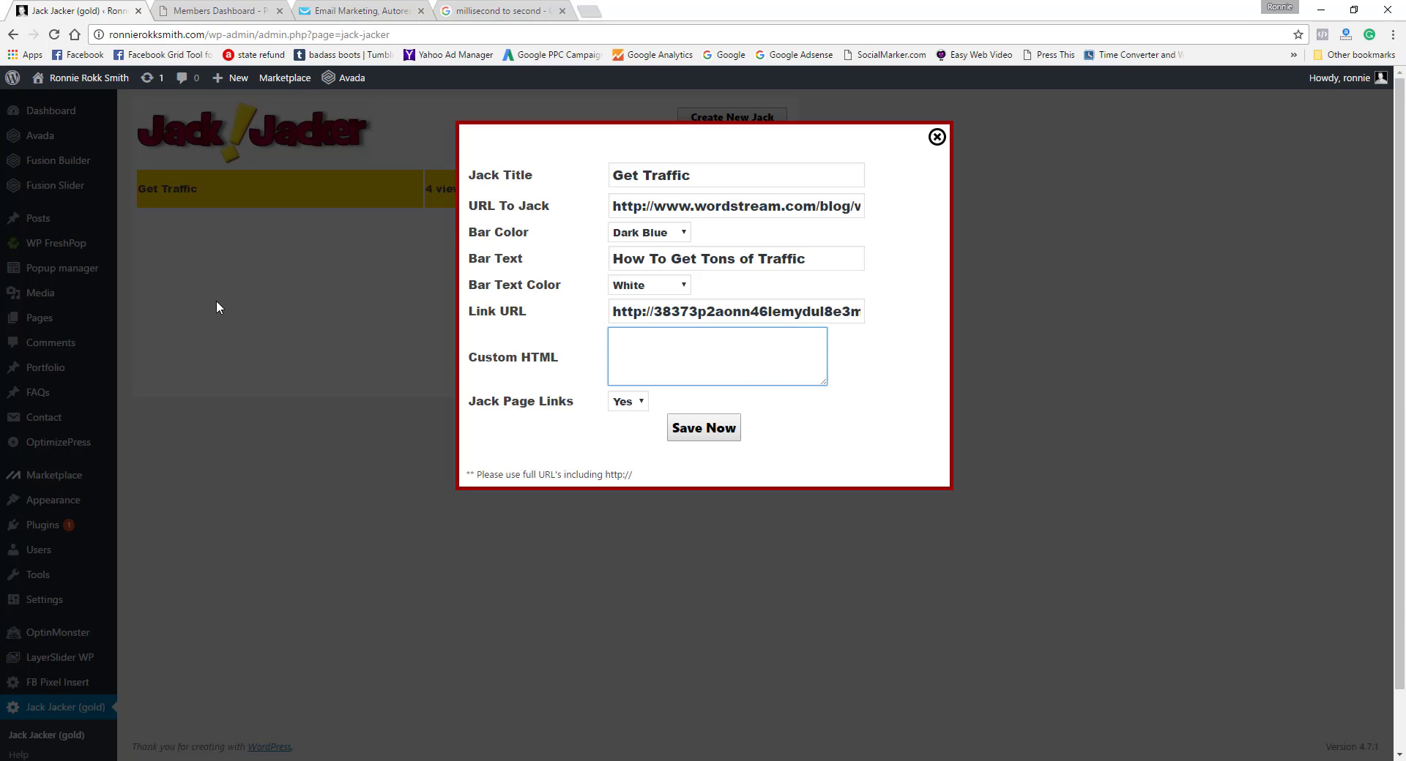
click(937, 137)
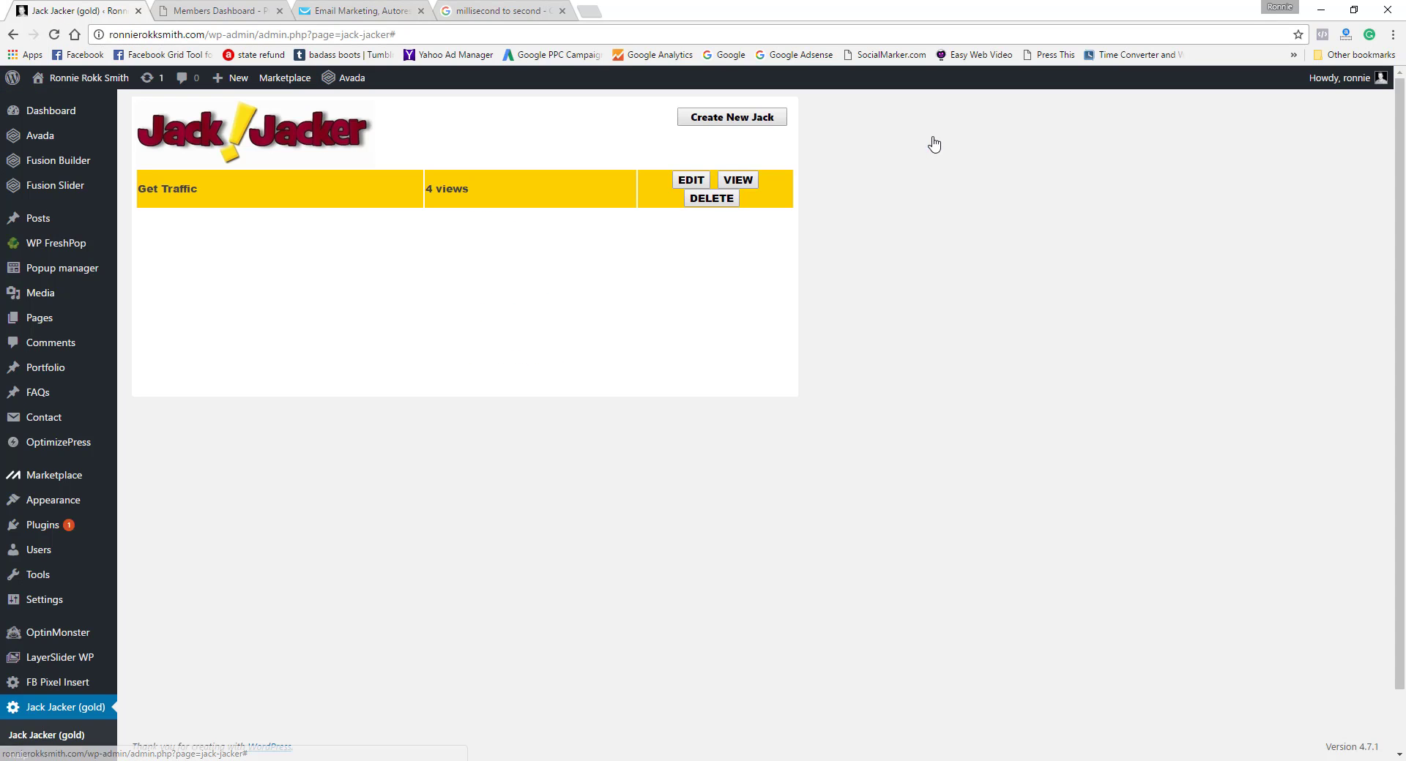
click(59, 273)
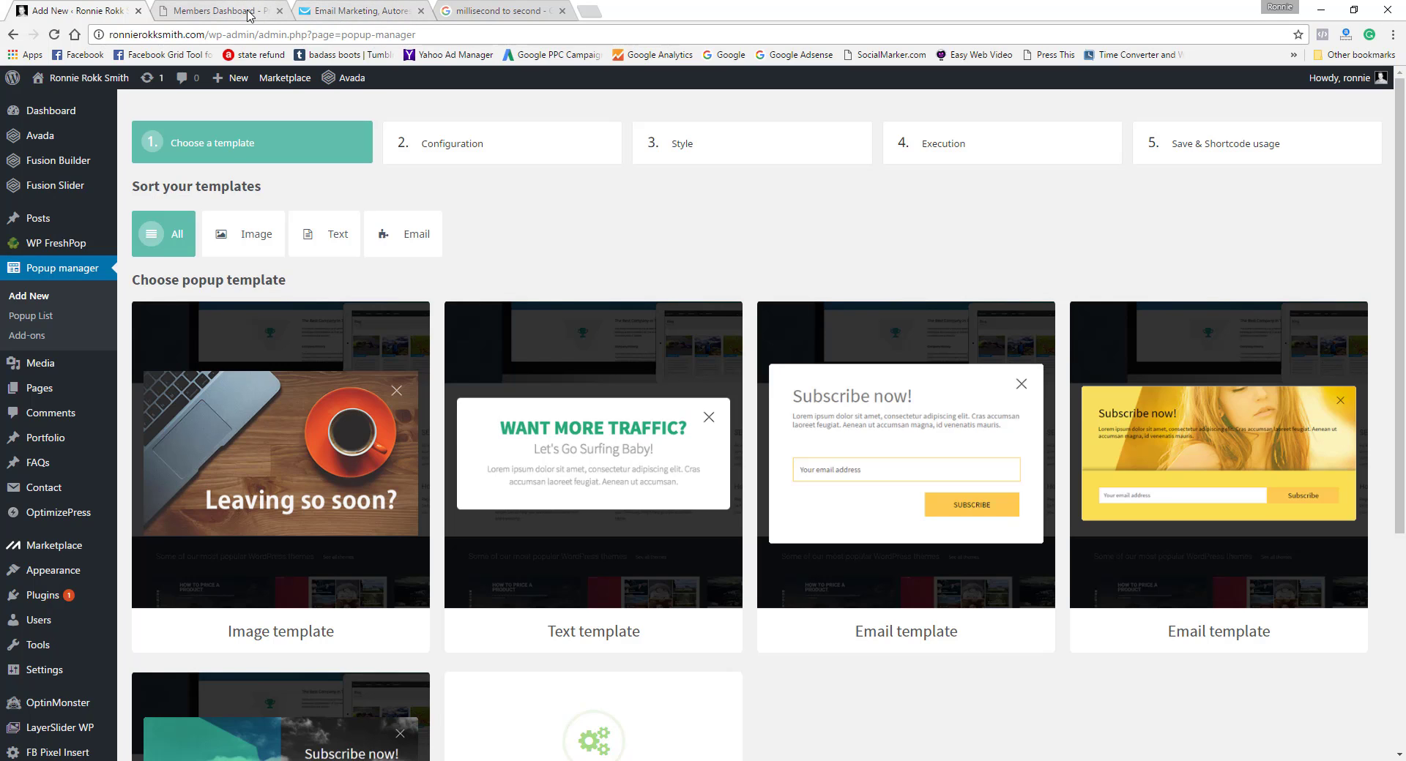
Step: Open the copied Profit Canvas sales link in a new browser tab and proceed to its discounted checkout
click(599, 12)
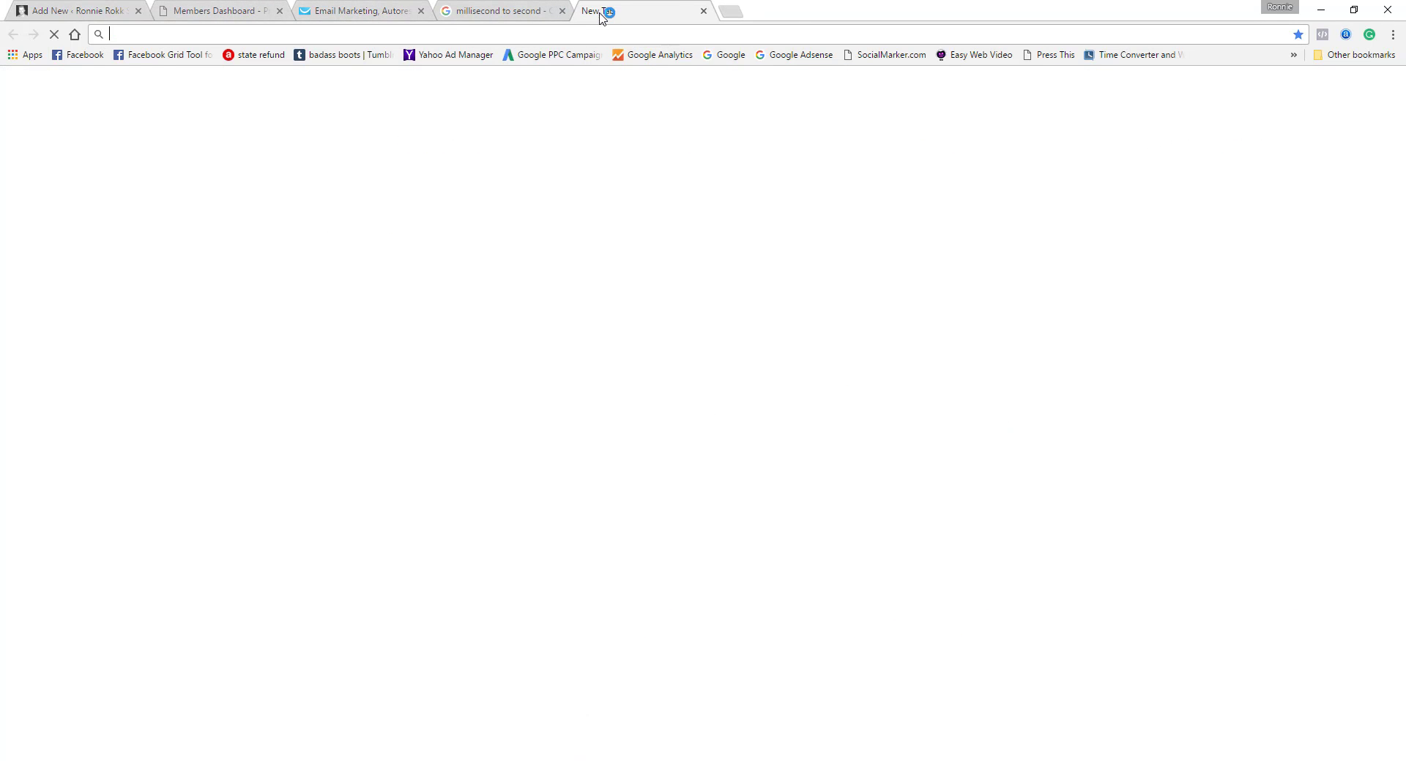
right_click(464, 34)
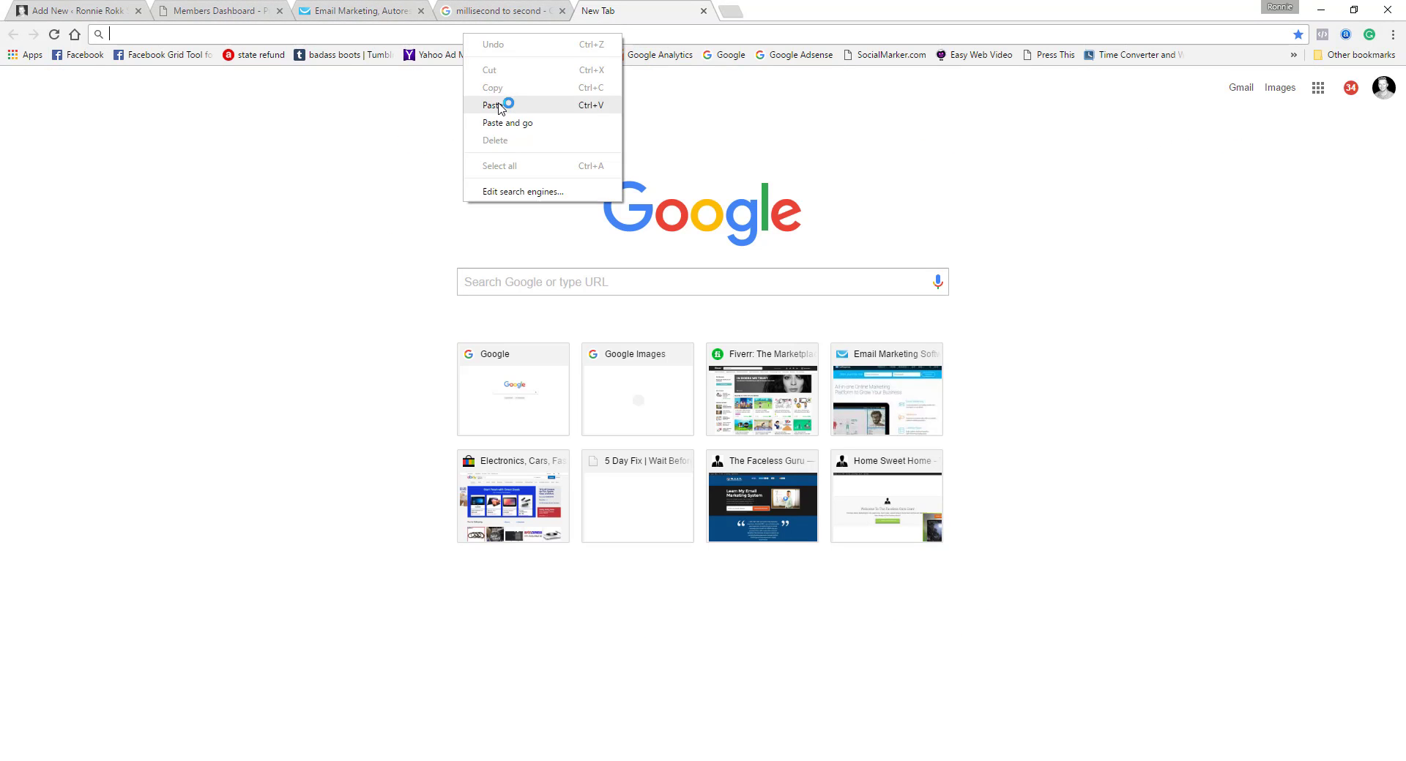
click(502, 105)
key(Return)
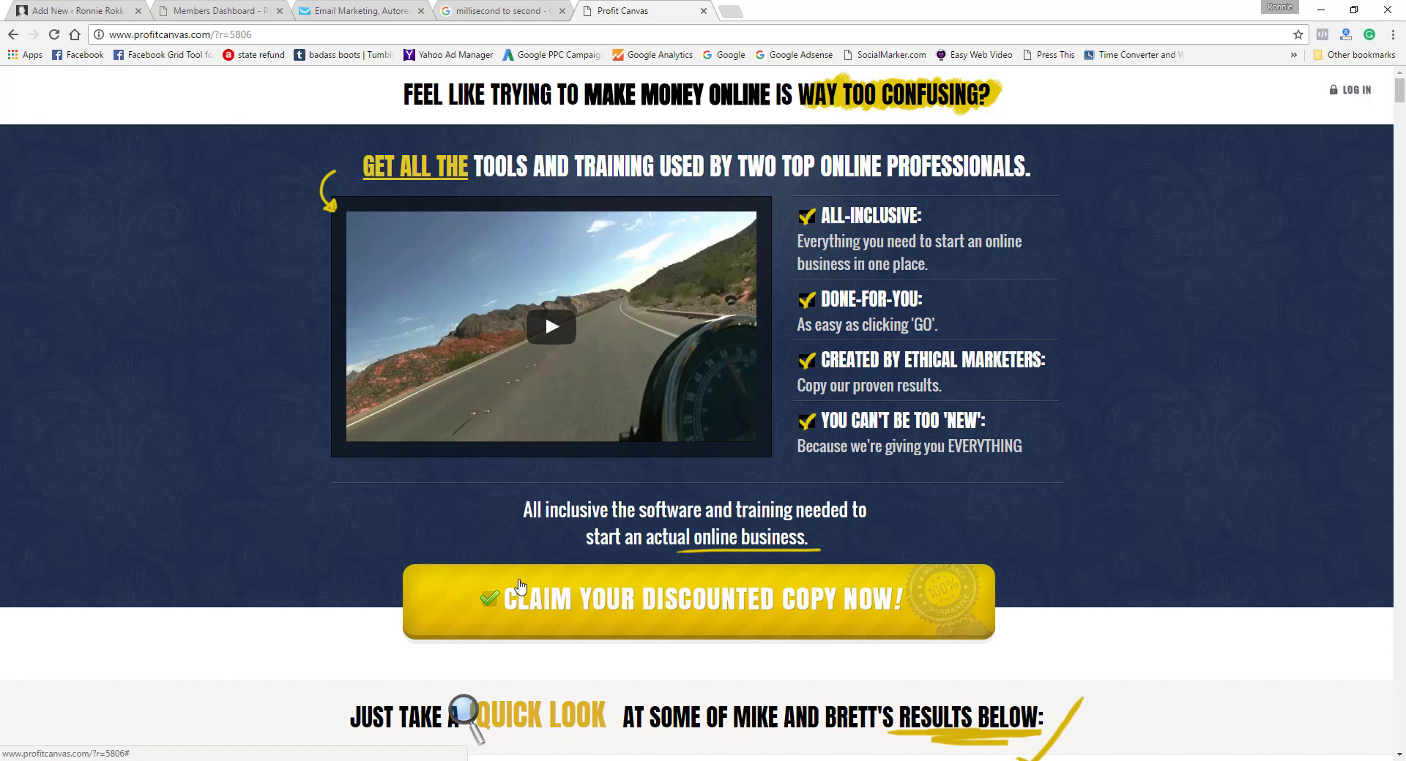
click(622, 613)
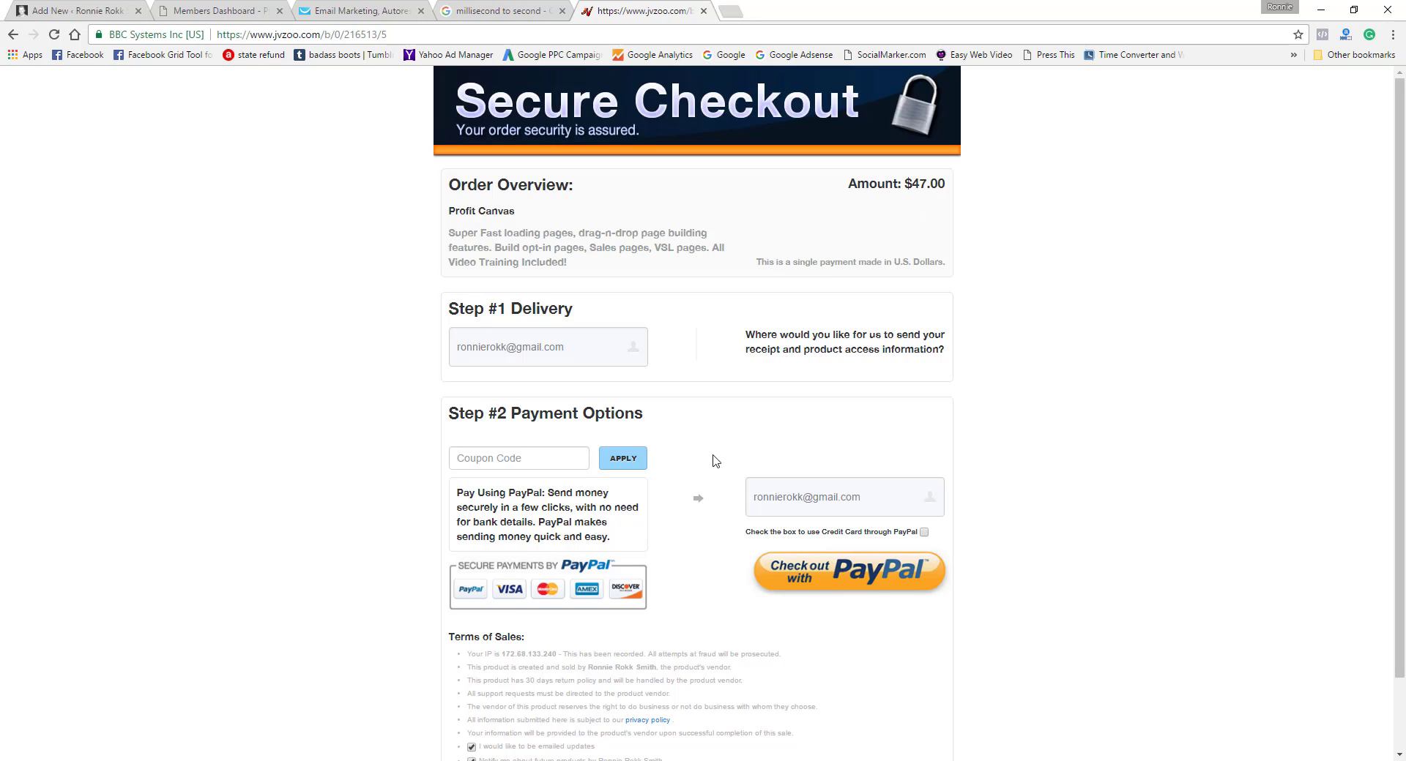
Step: Apply the coupon code pc20 to the Profit Canvas order
click(514, 460)
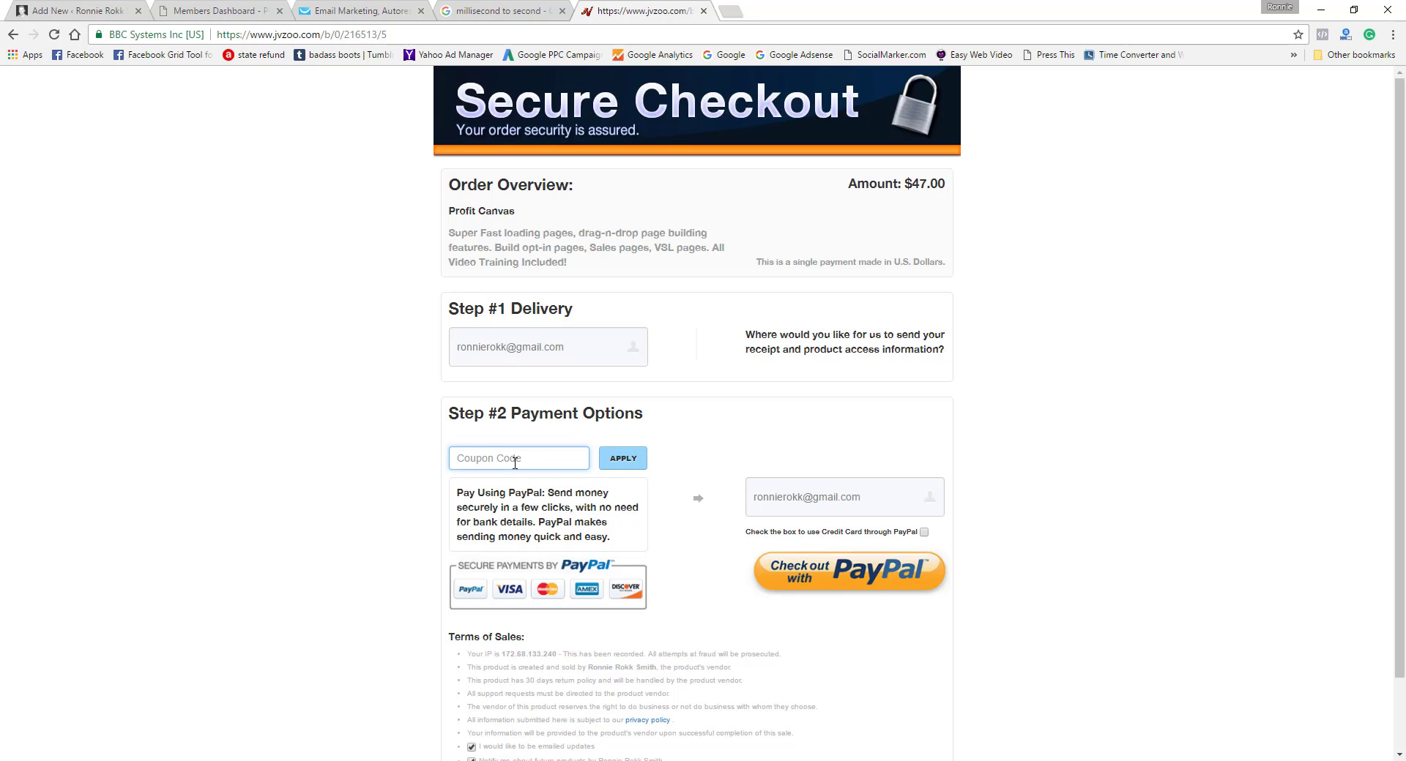
text(pc)
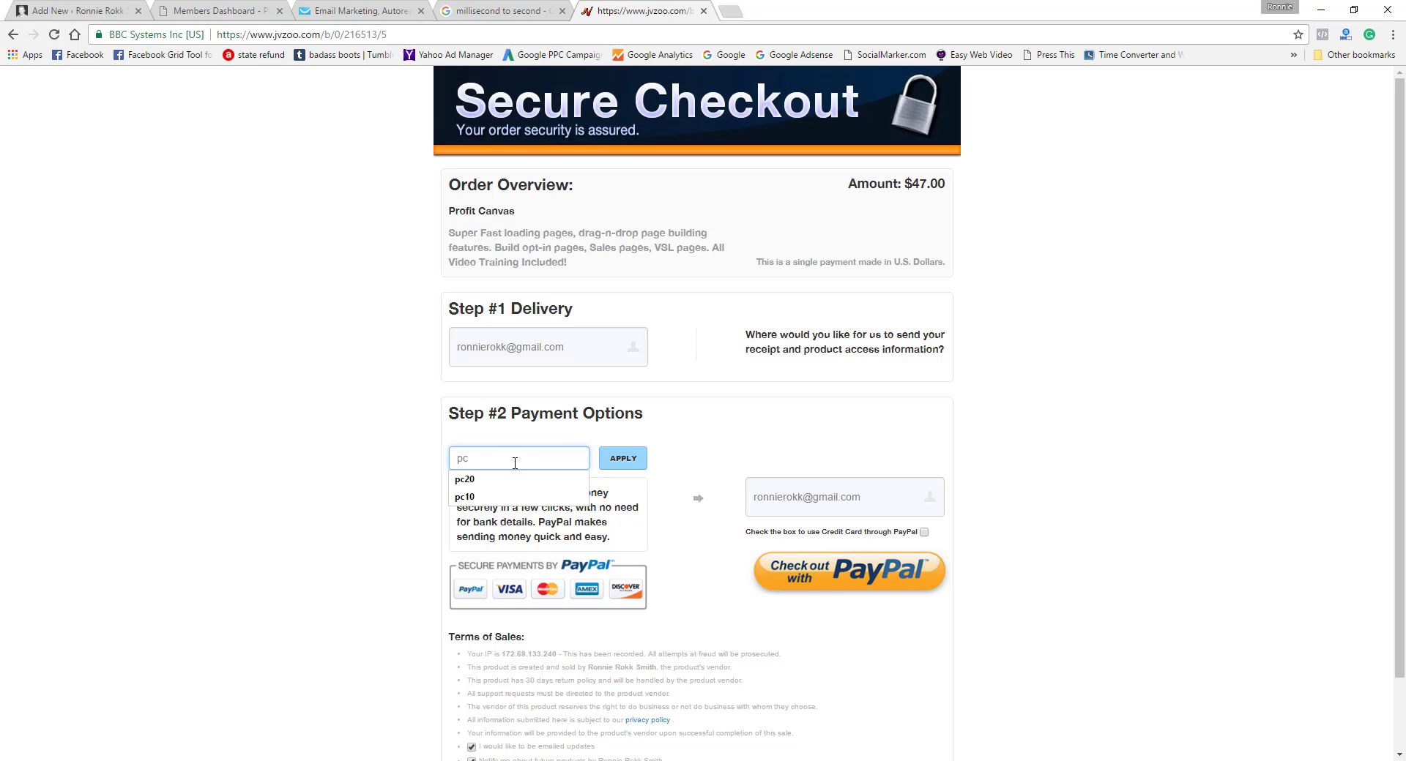
text(20)
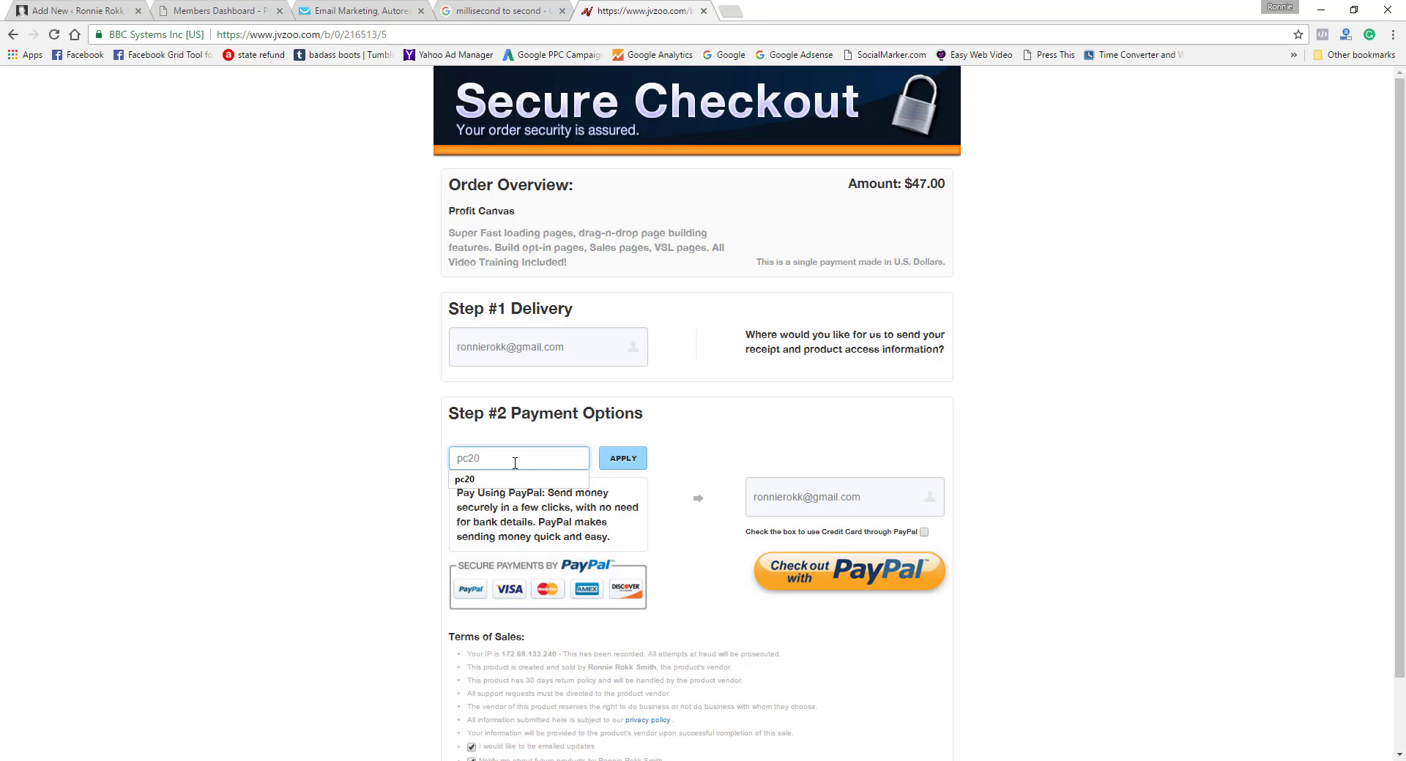
click(627, 459)
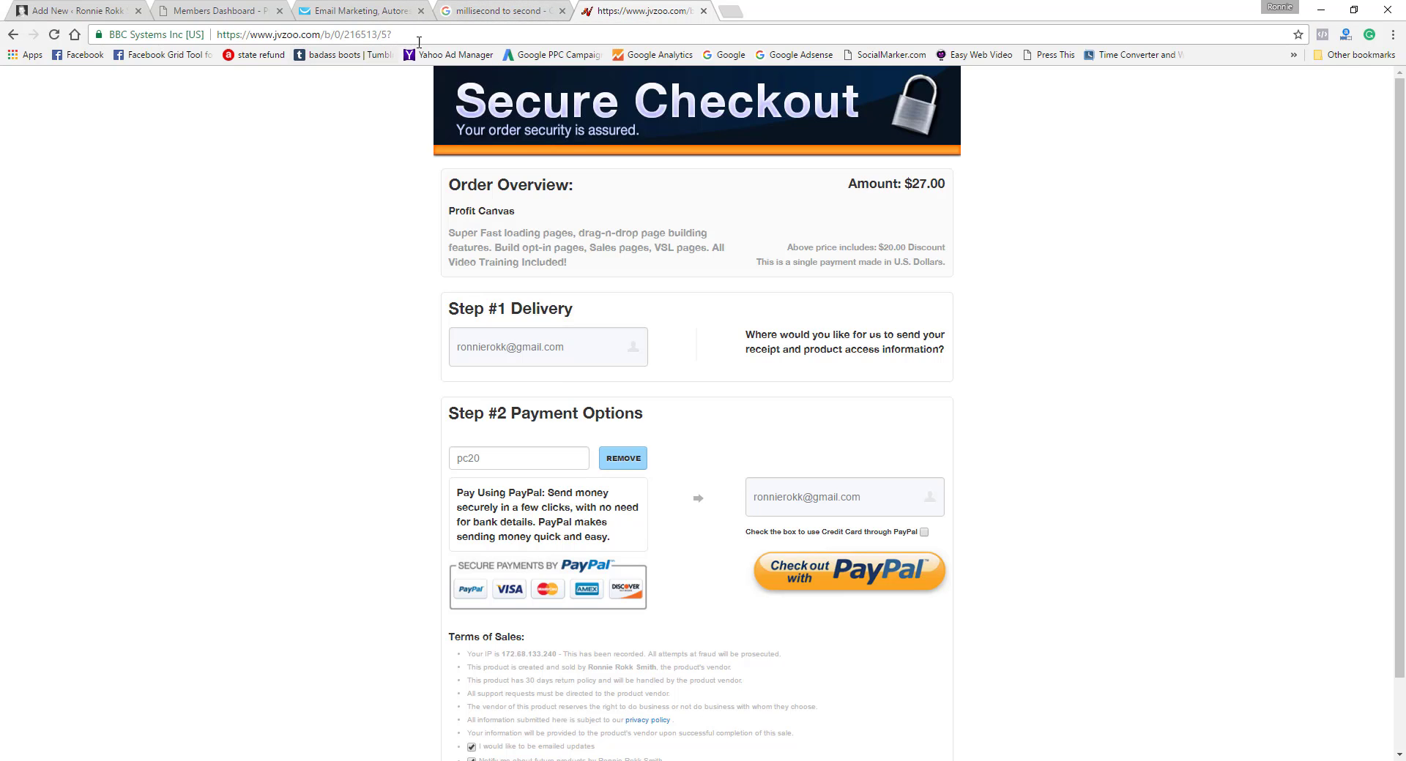
Step: Review the videos, popups, webinars and vault sections of the Profit Canvas members dashboard
click(510, 18)
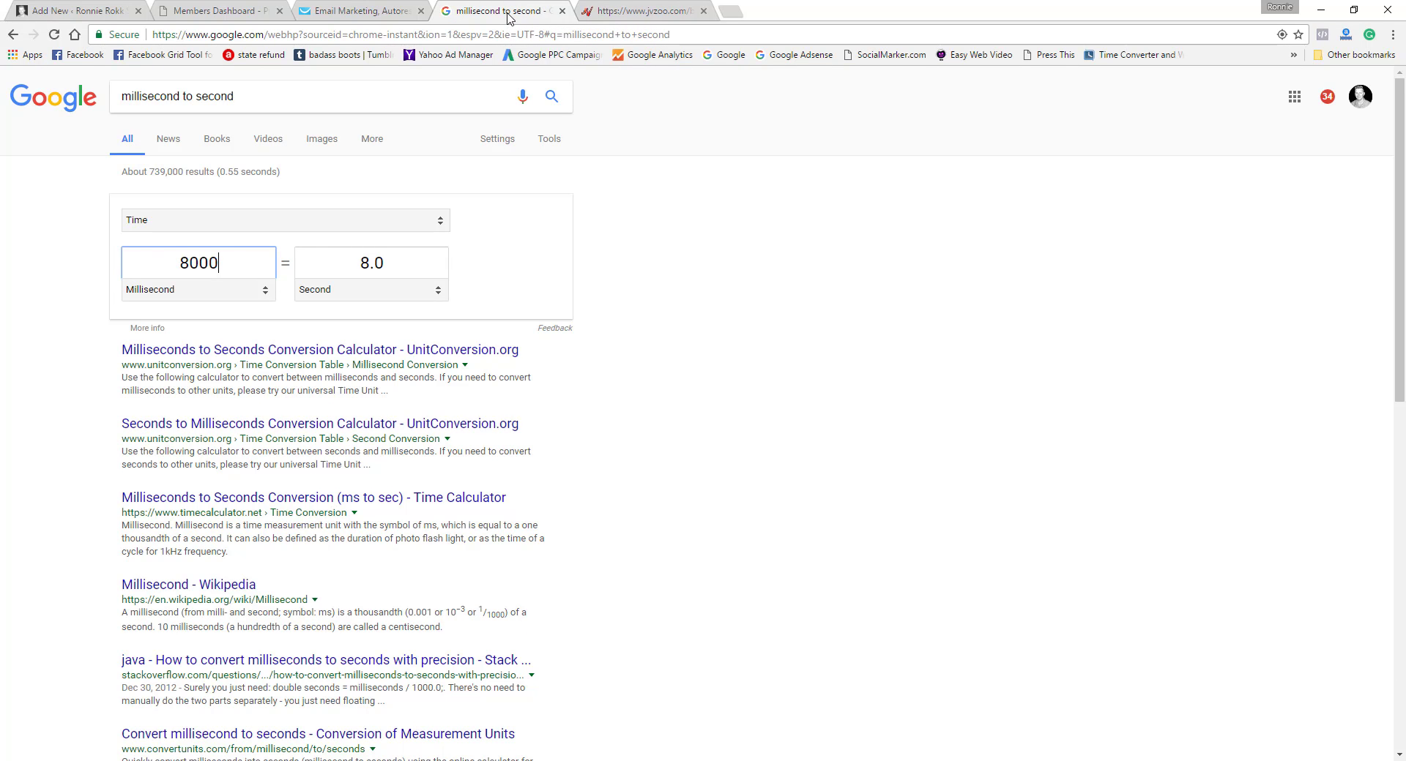
click(217, 16)
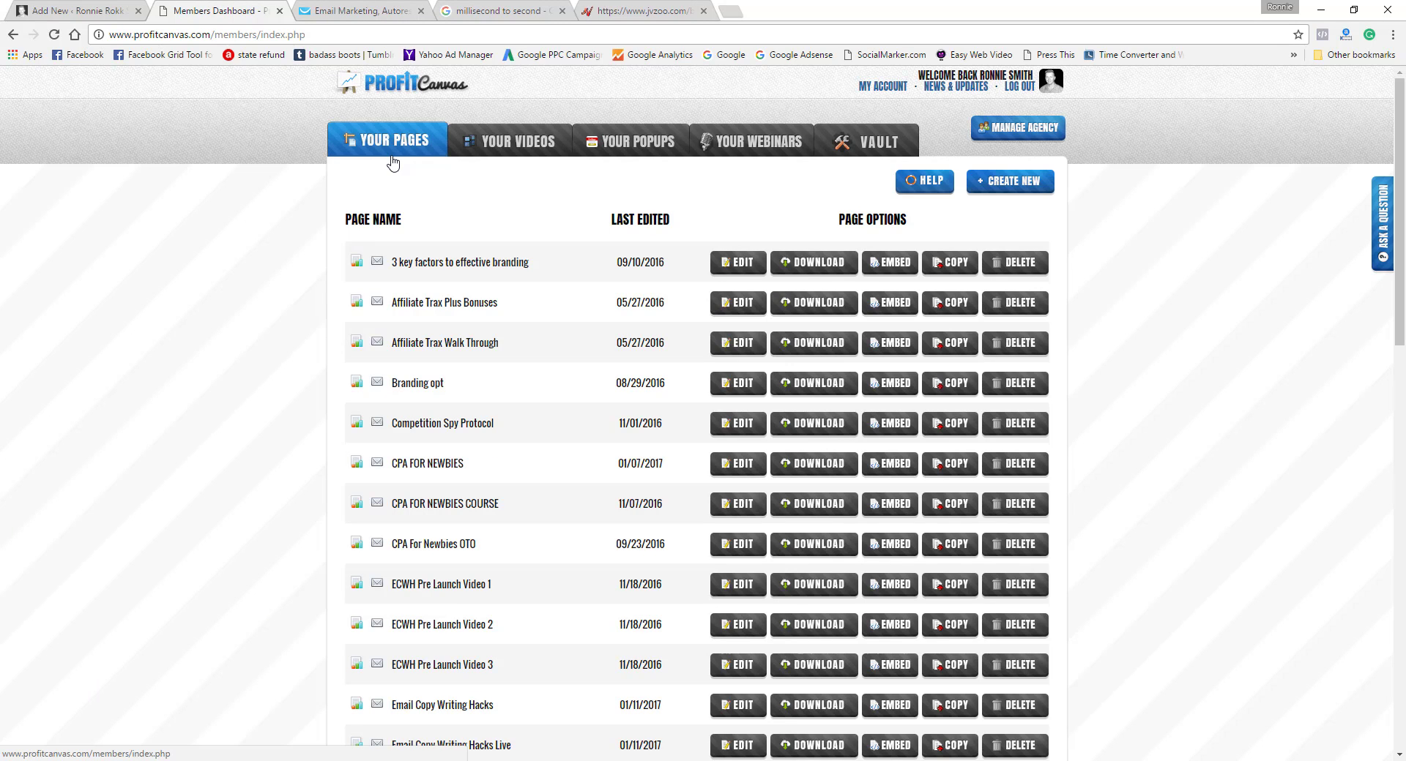
click(506, 148)
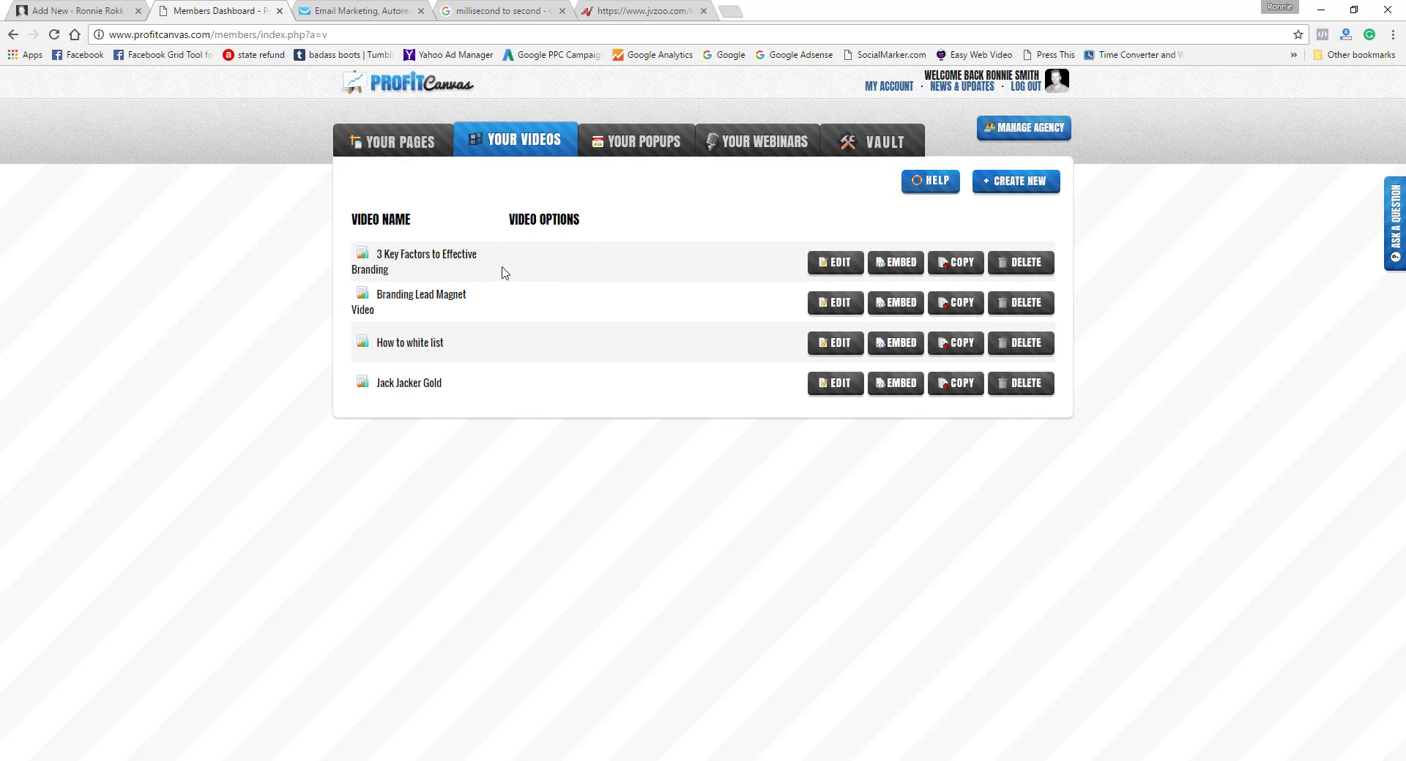
click(644, 150)
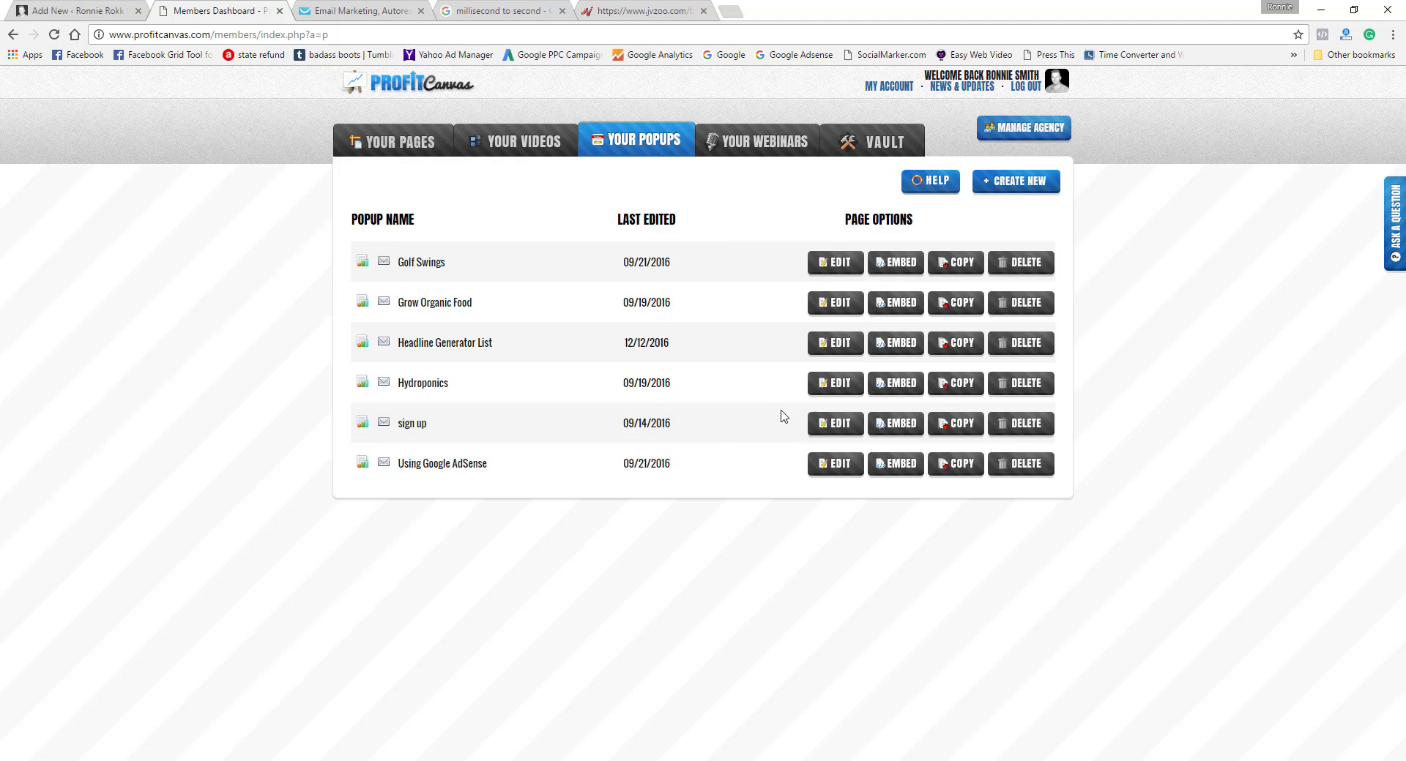
click(757, 155)
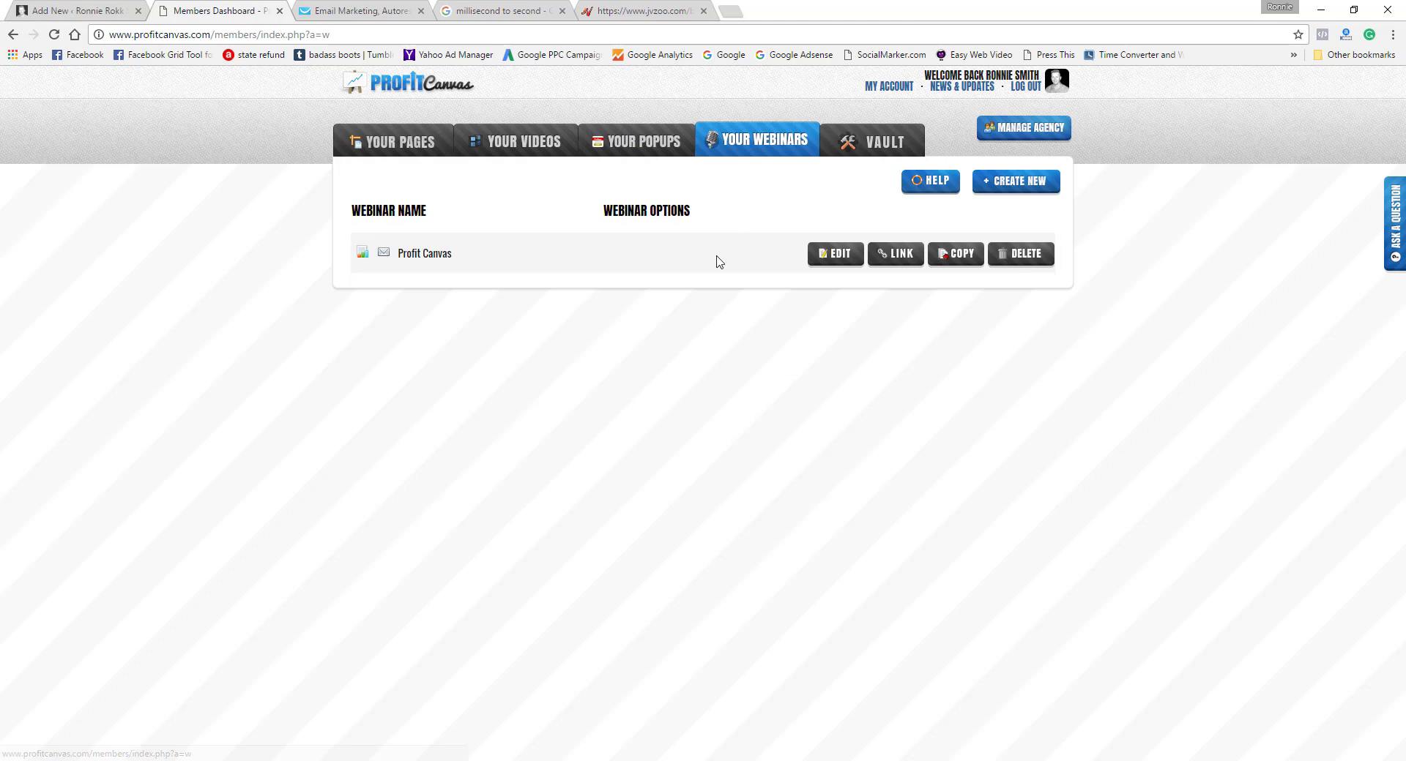
click(882, 141)
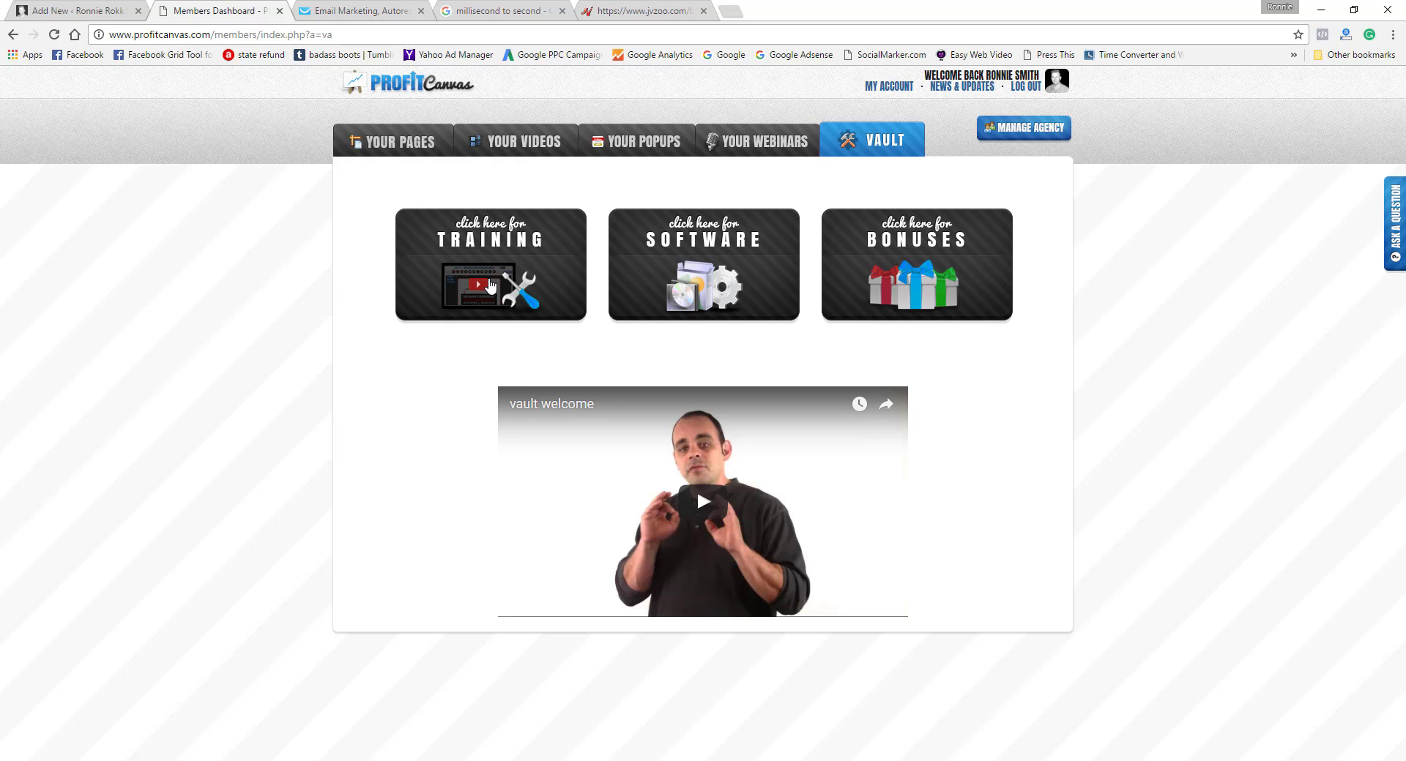
Step: Browse the vault's training videos from General Training to the end of the page
click(523, 249)
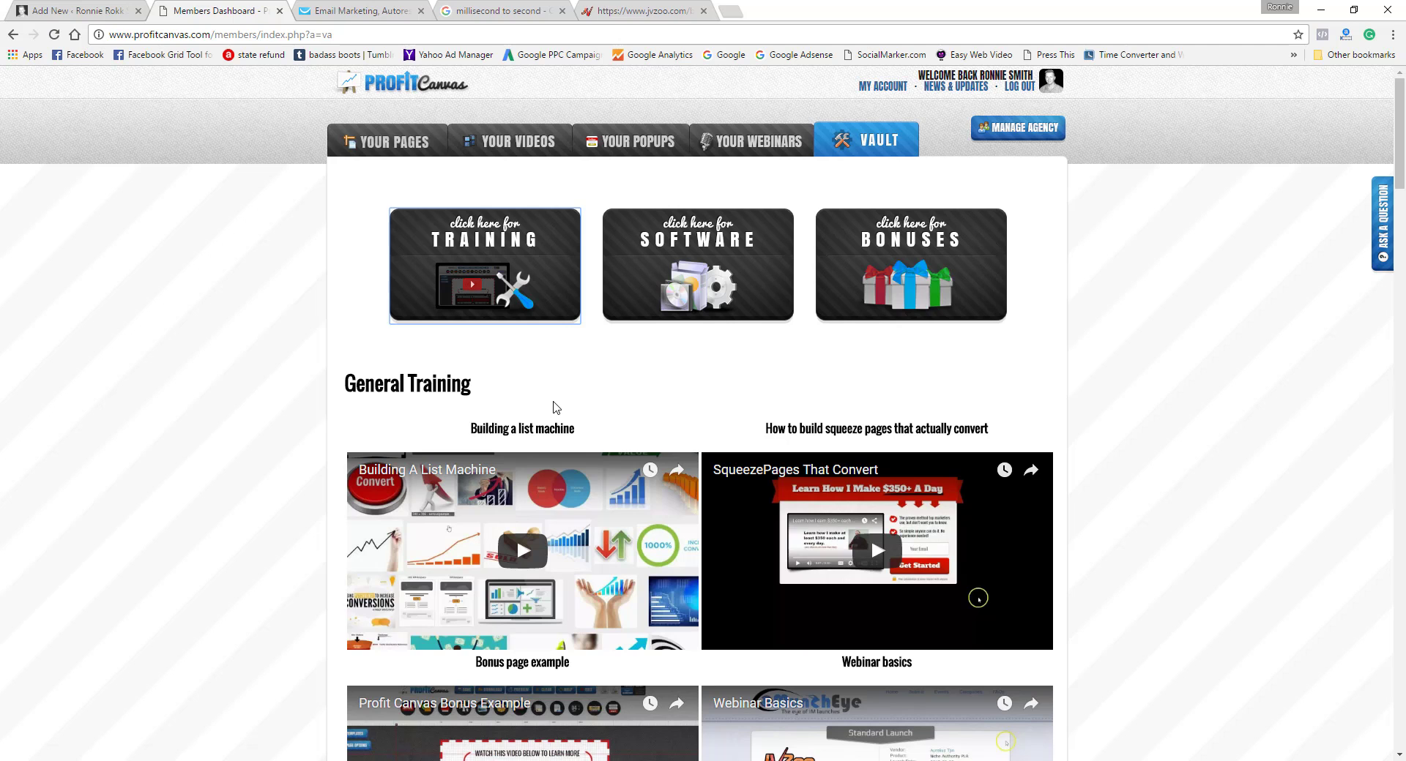
drag(1399, 147, 1396, 185)
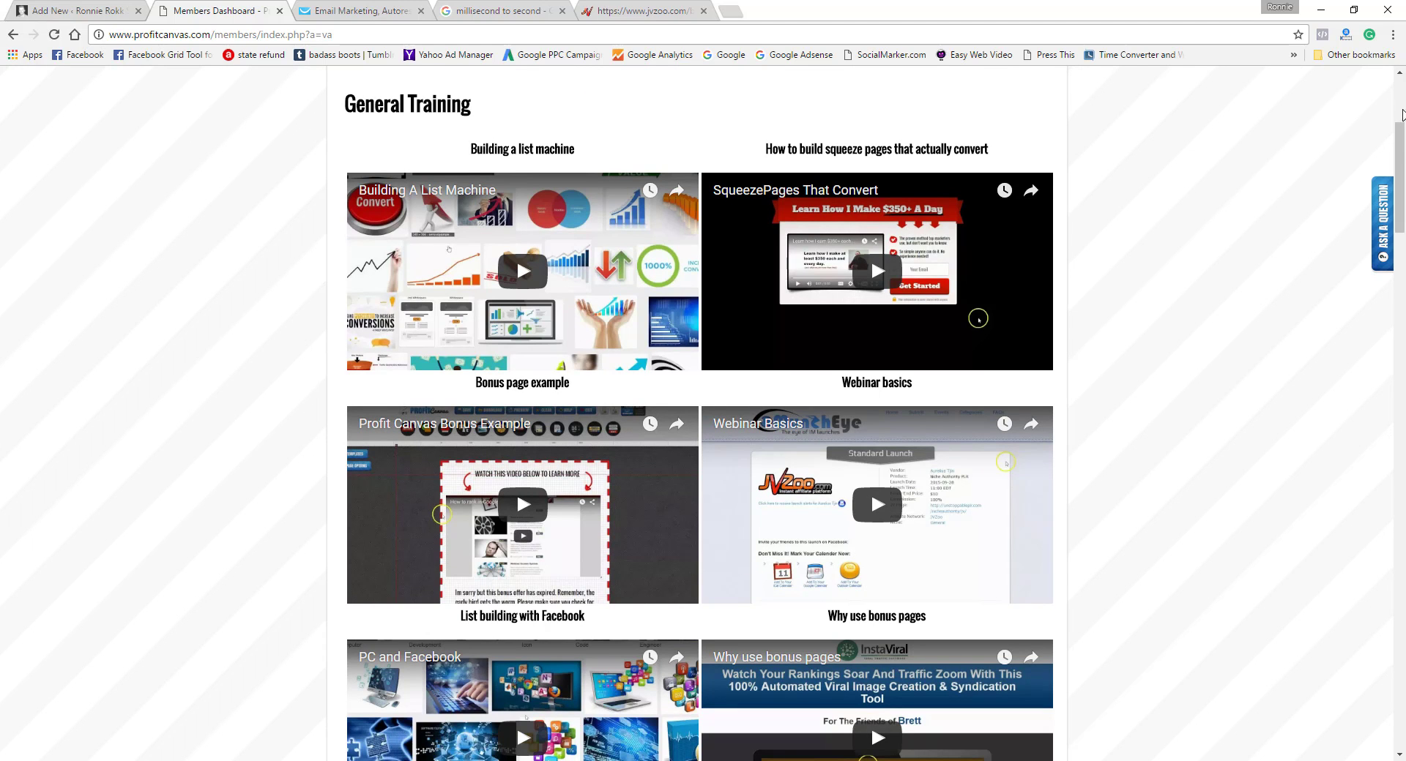
mouse_move(1400, 152)
mouse_down()
mouse_move(1389, 258)
mouse_move(1394, 146)
mouse_up()
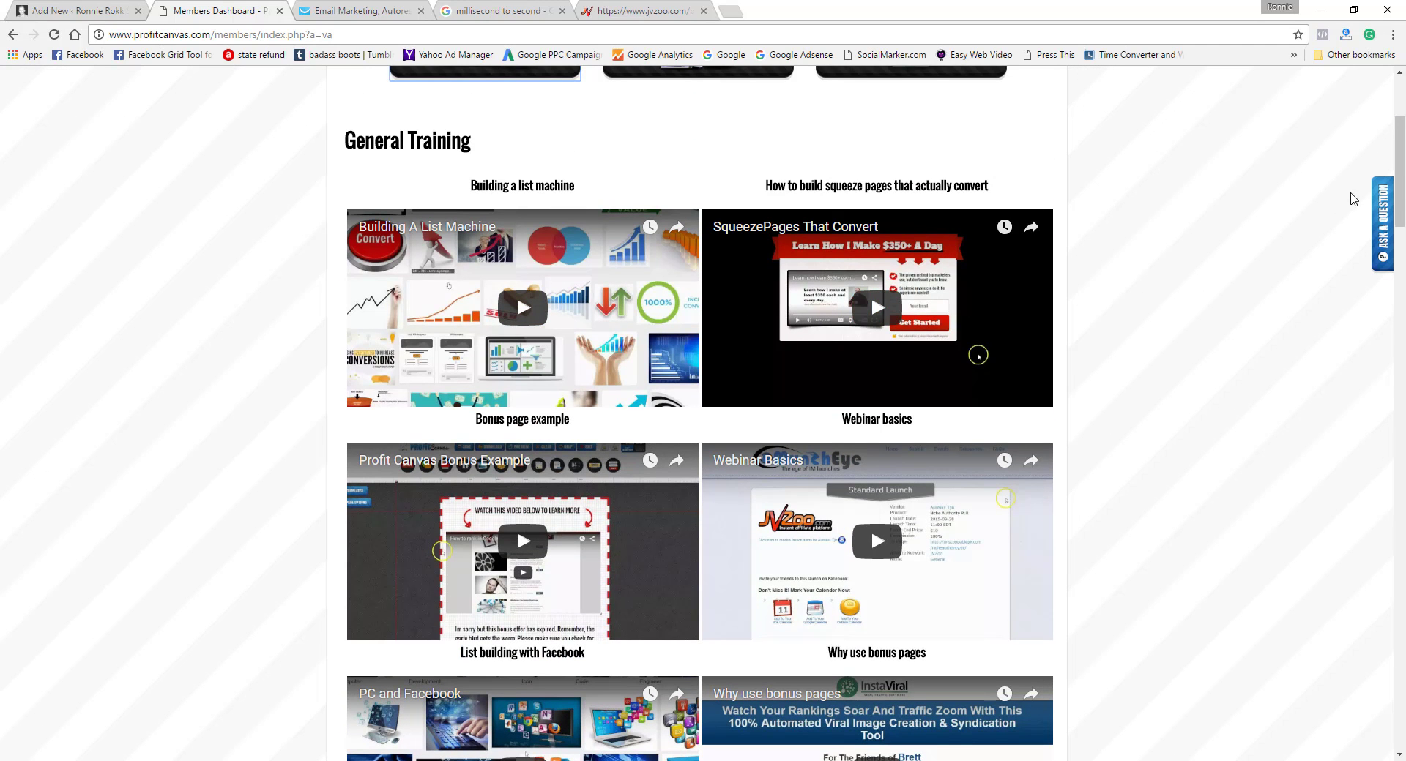
drag(1398, 208, 1390, 739)
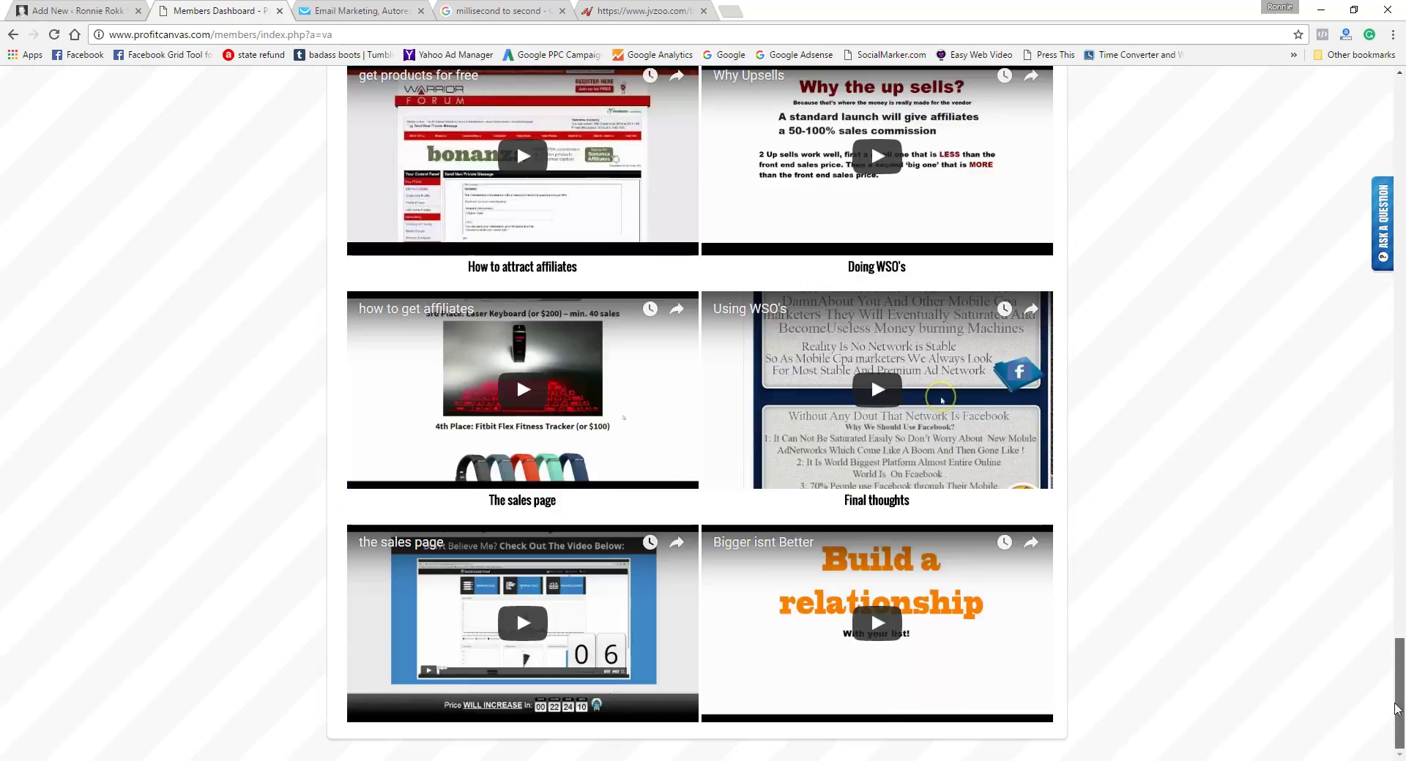
drag(1397, 709, 1403, 115)
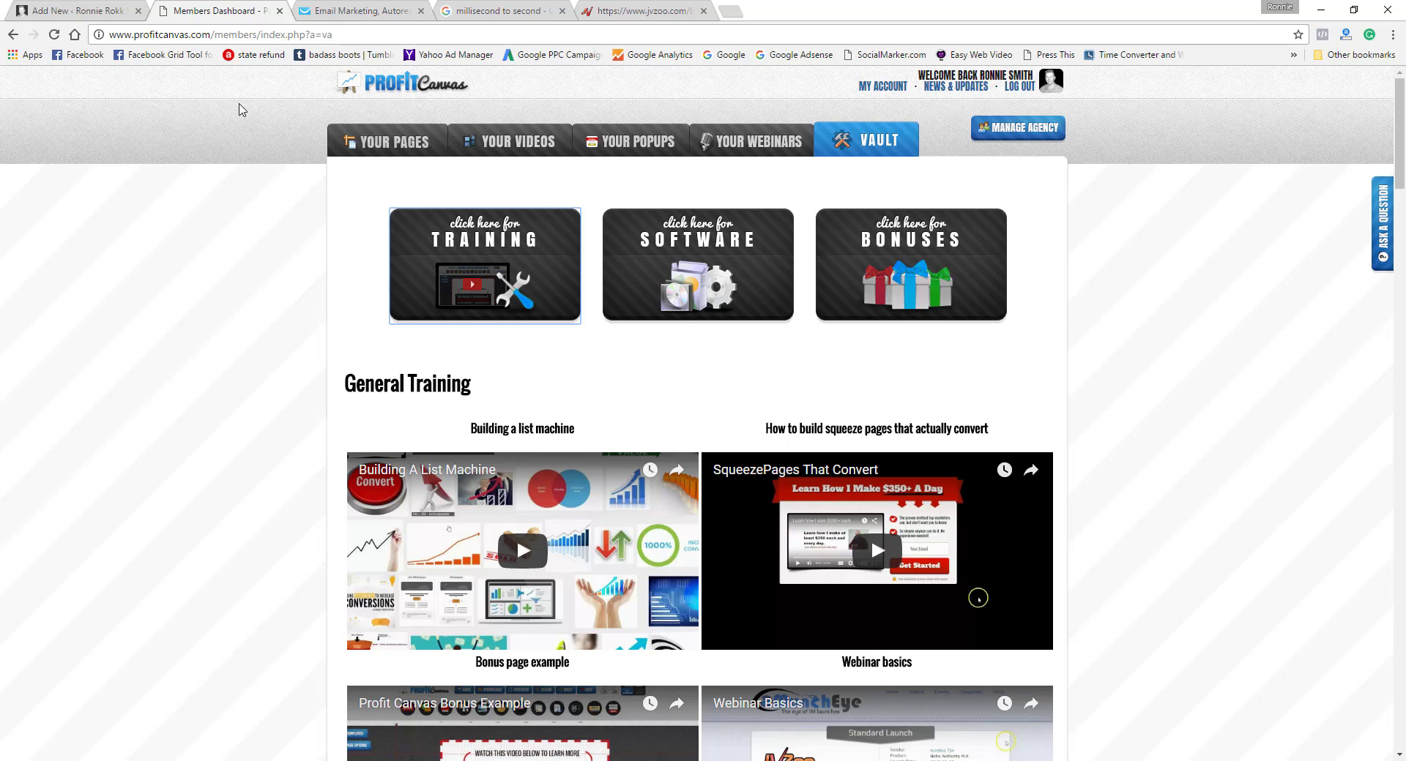
Step: From the WordPress Popup manager, view the additional designs' templates list on the plugin website, and close that page
click(79, 14)
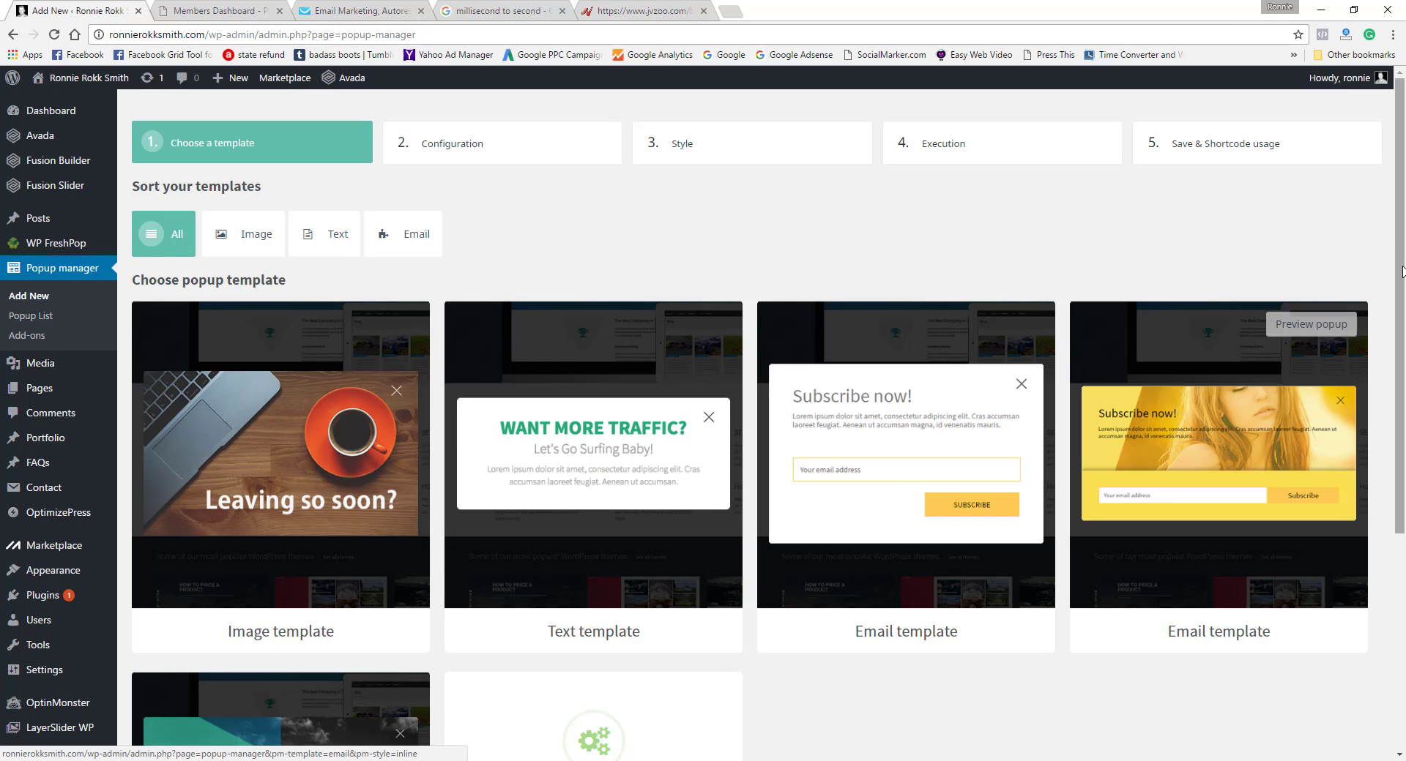
scroll(1390, 418, down, 3)
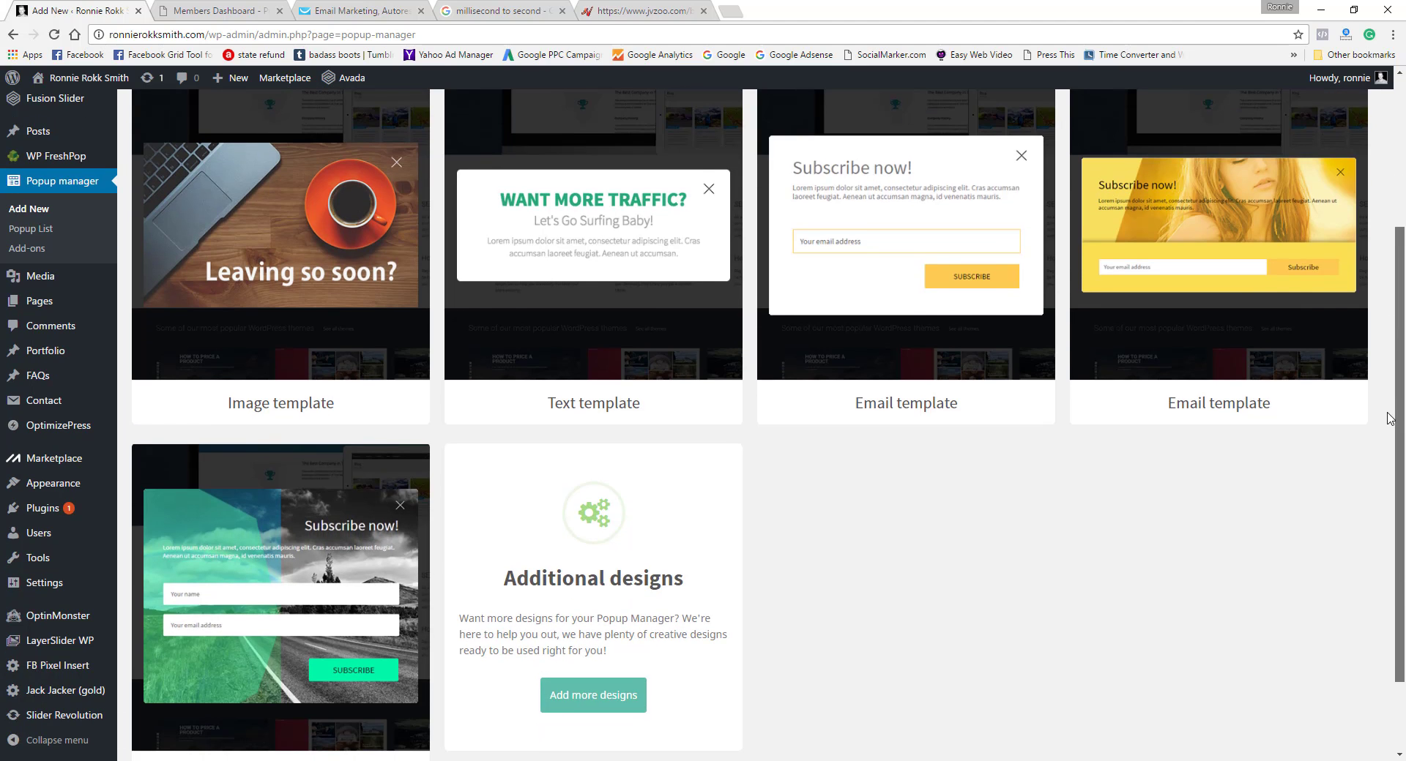
scroll(1391, 419, down, 1)
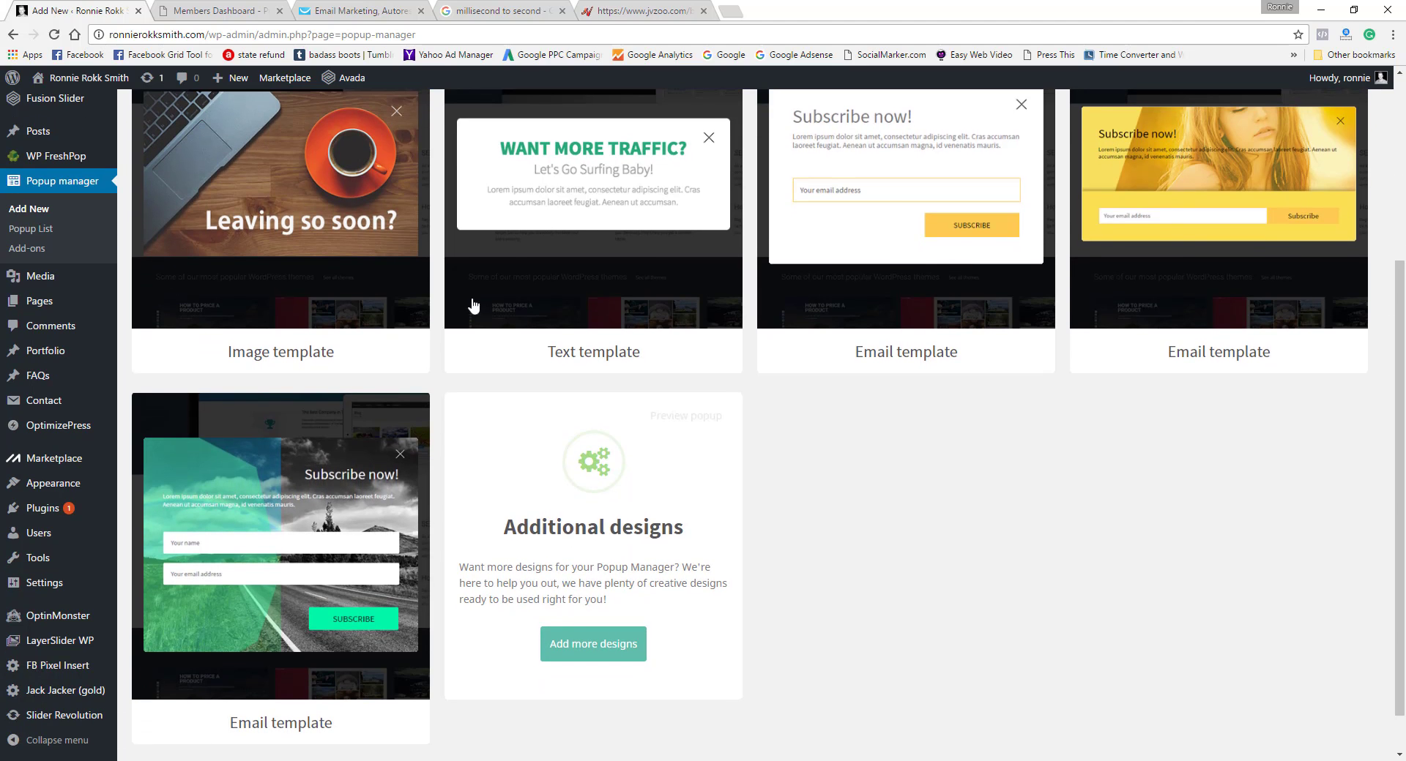
click(592, 655)
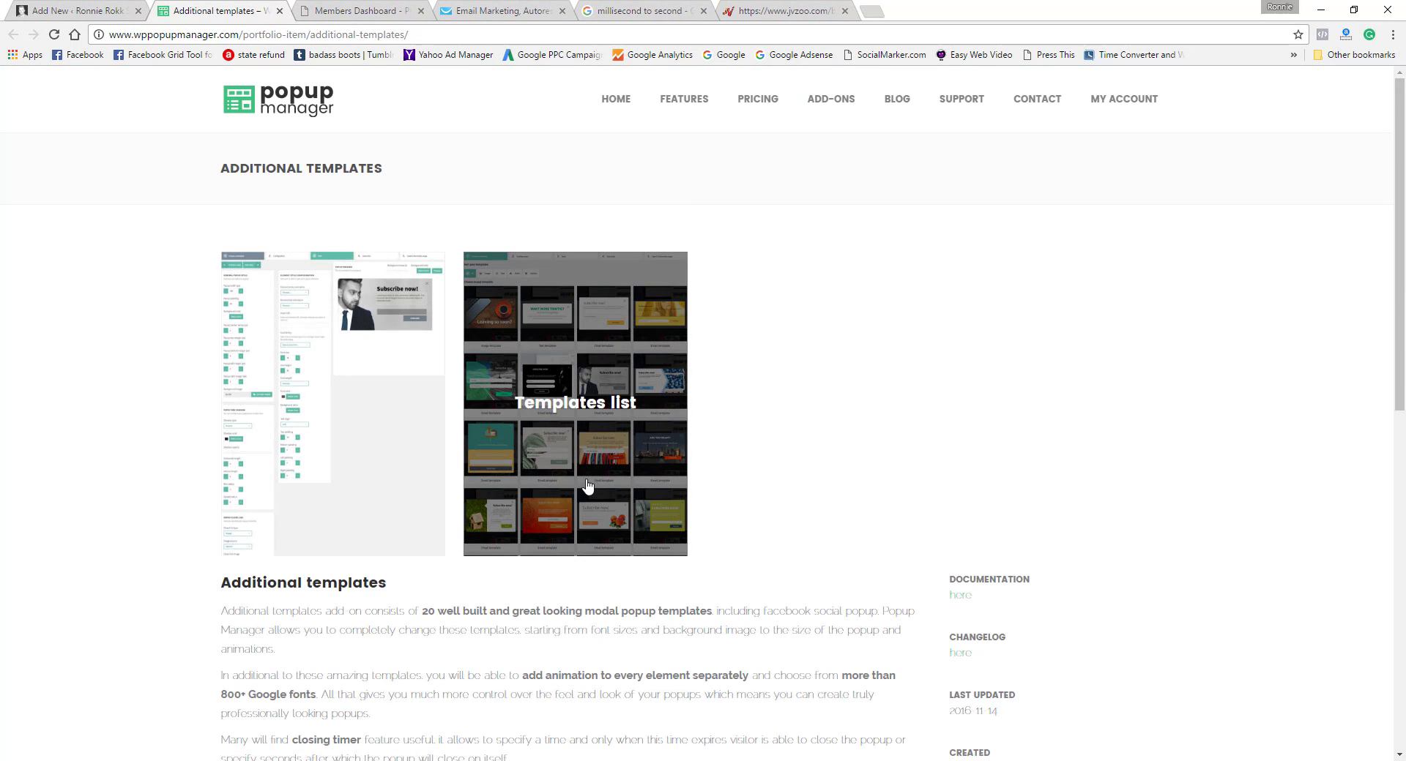
click(586, 477)
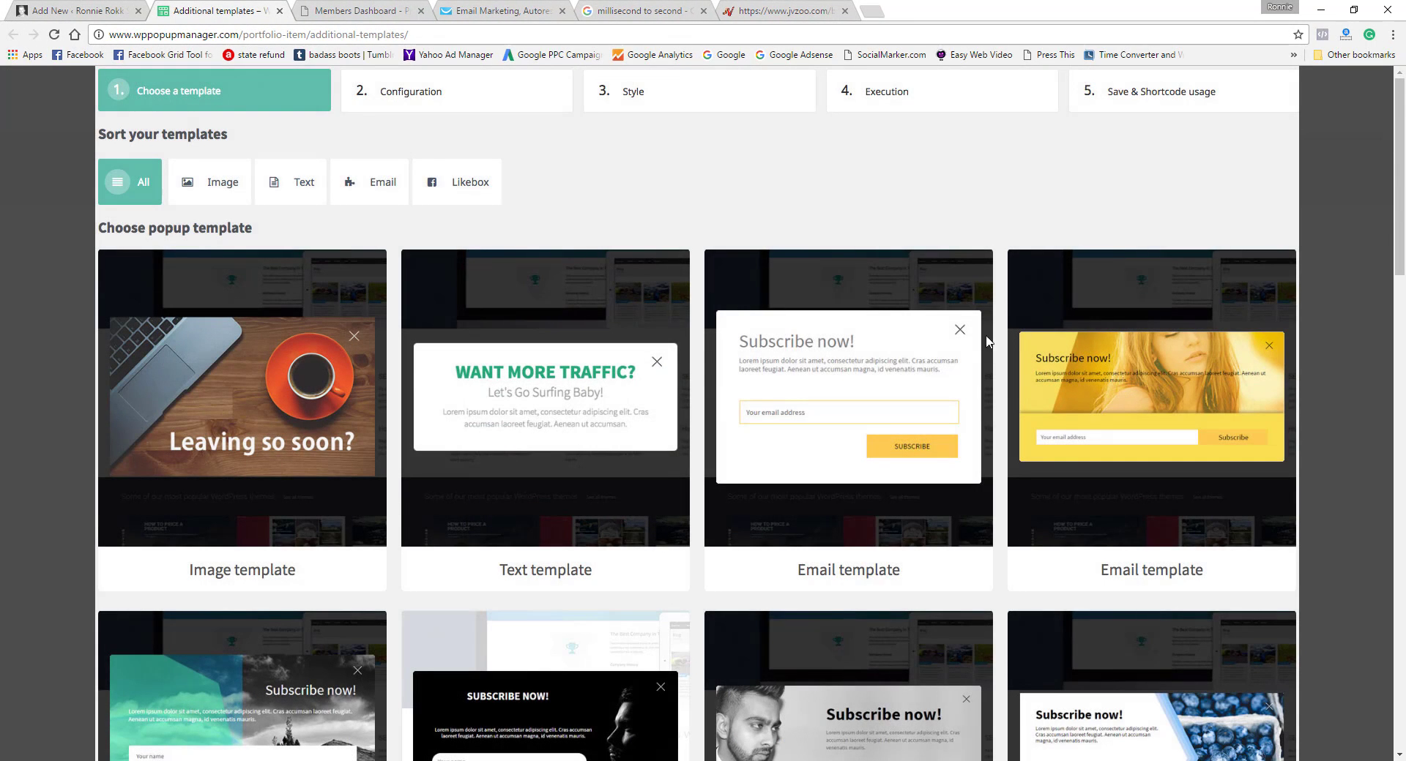
drag(1398, 248, 1380, 145)
click(279, 11)
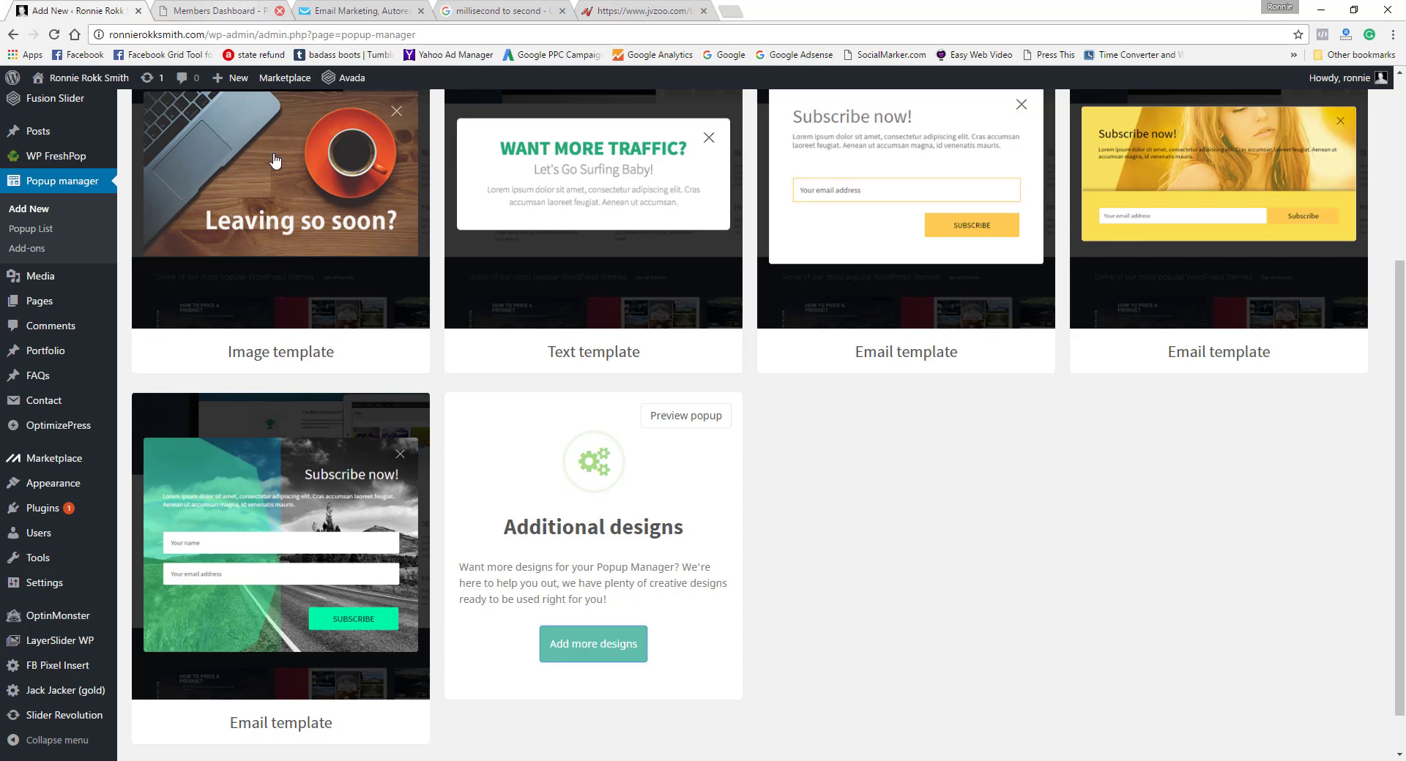
Step: Start a popup from the Image template and upload T_Shirt_Screen_Printing_Machine_1 from the Pictures folder as its image
scroll(358, 431, up, 4)
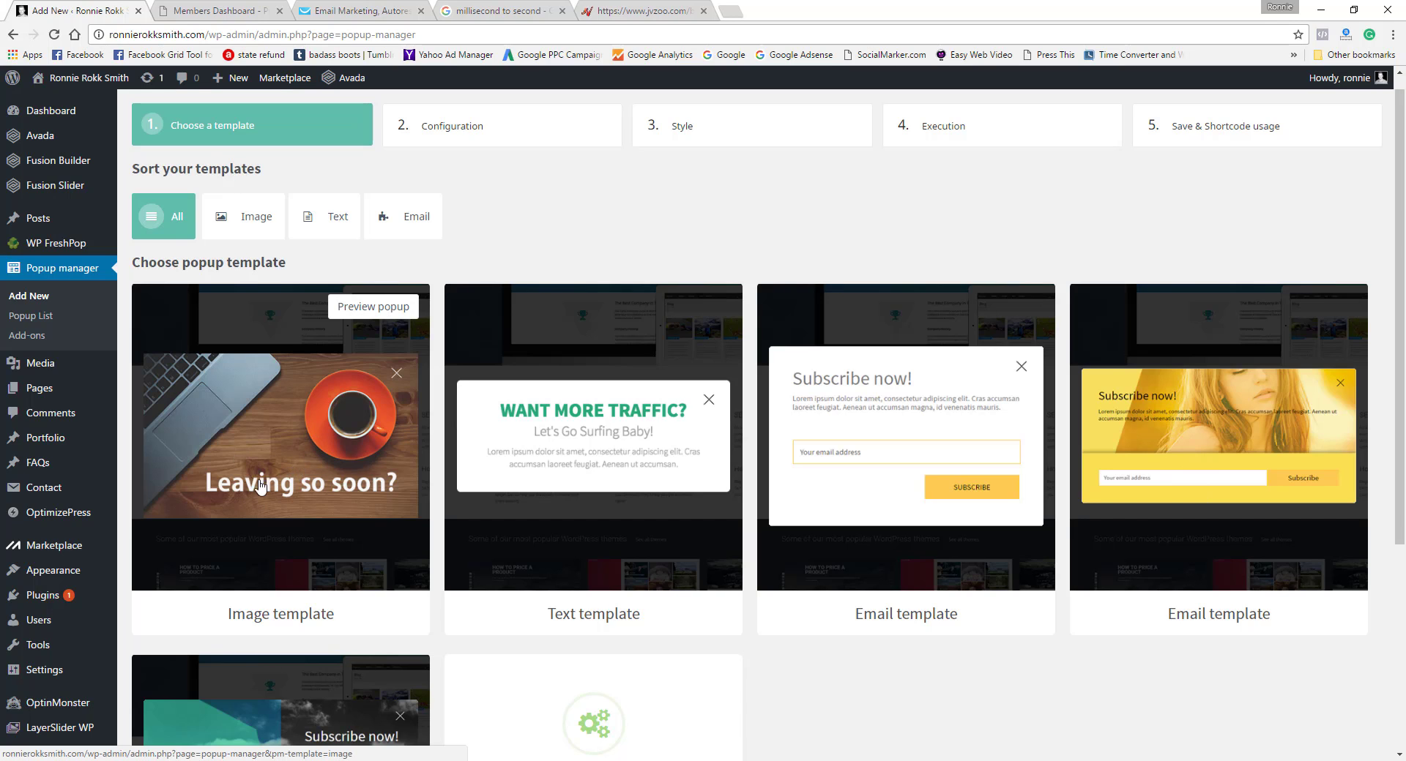
click(277, 428)
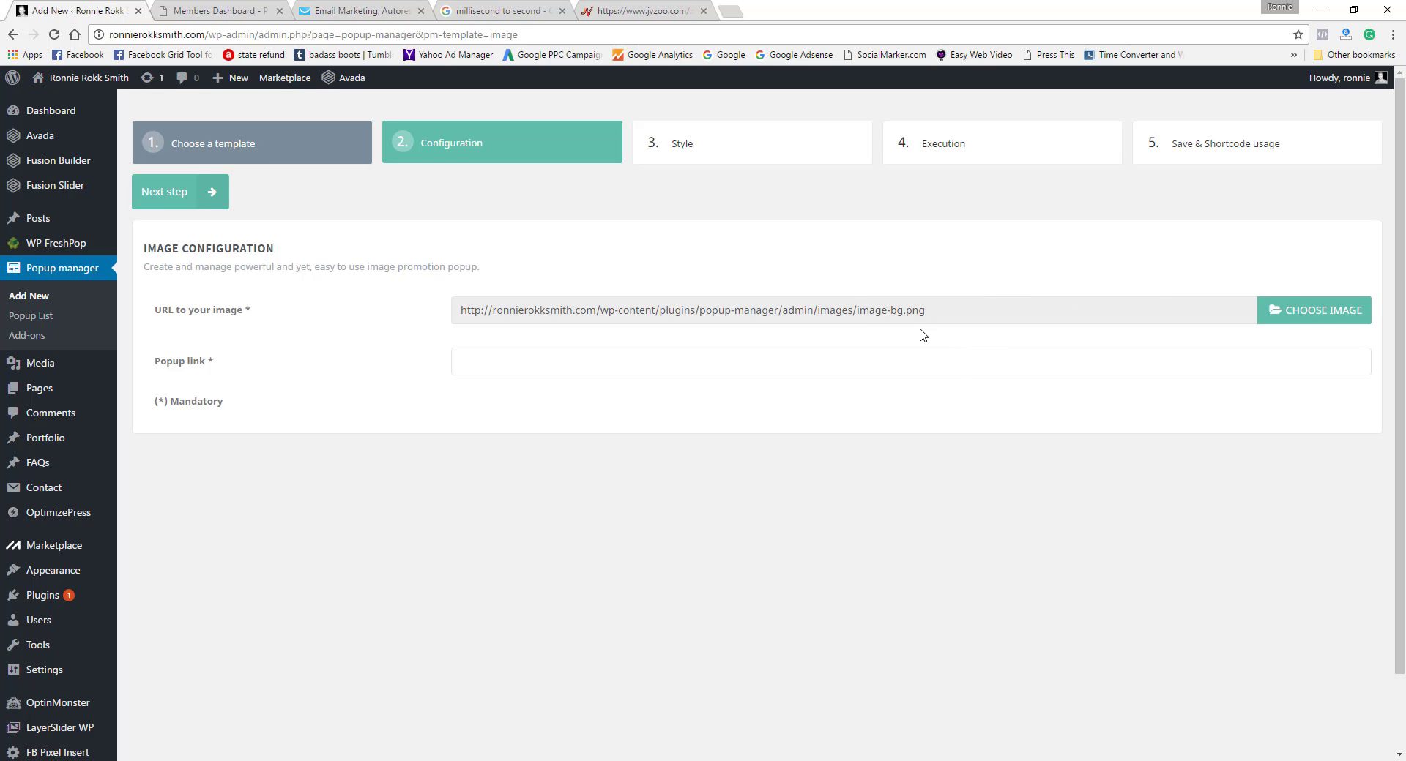
click(1311, 317)
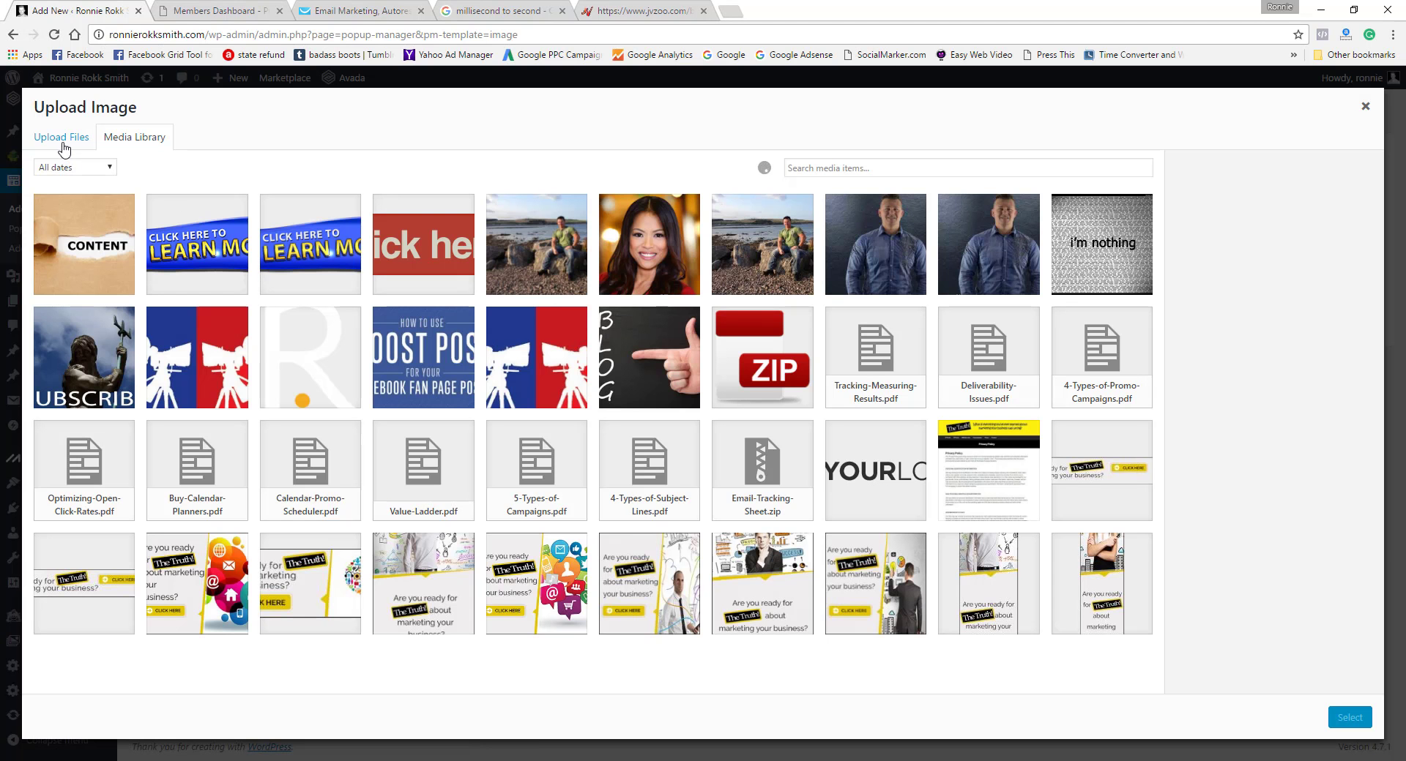
click(63, 139)
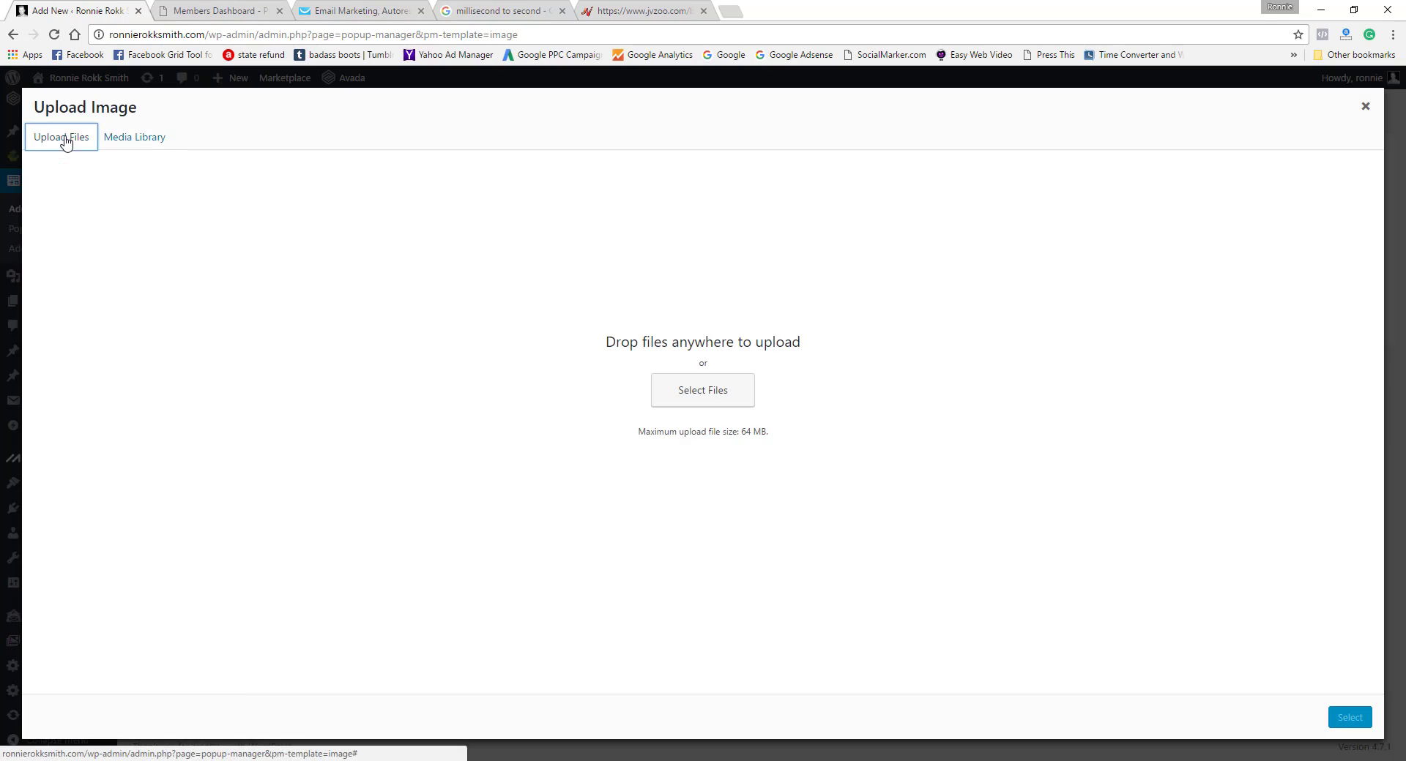
click(705, 393)
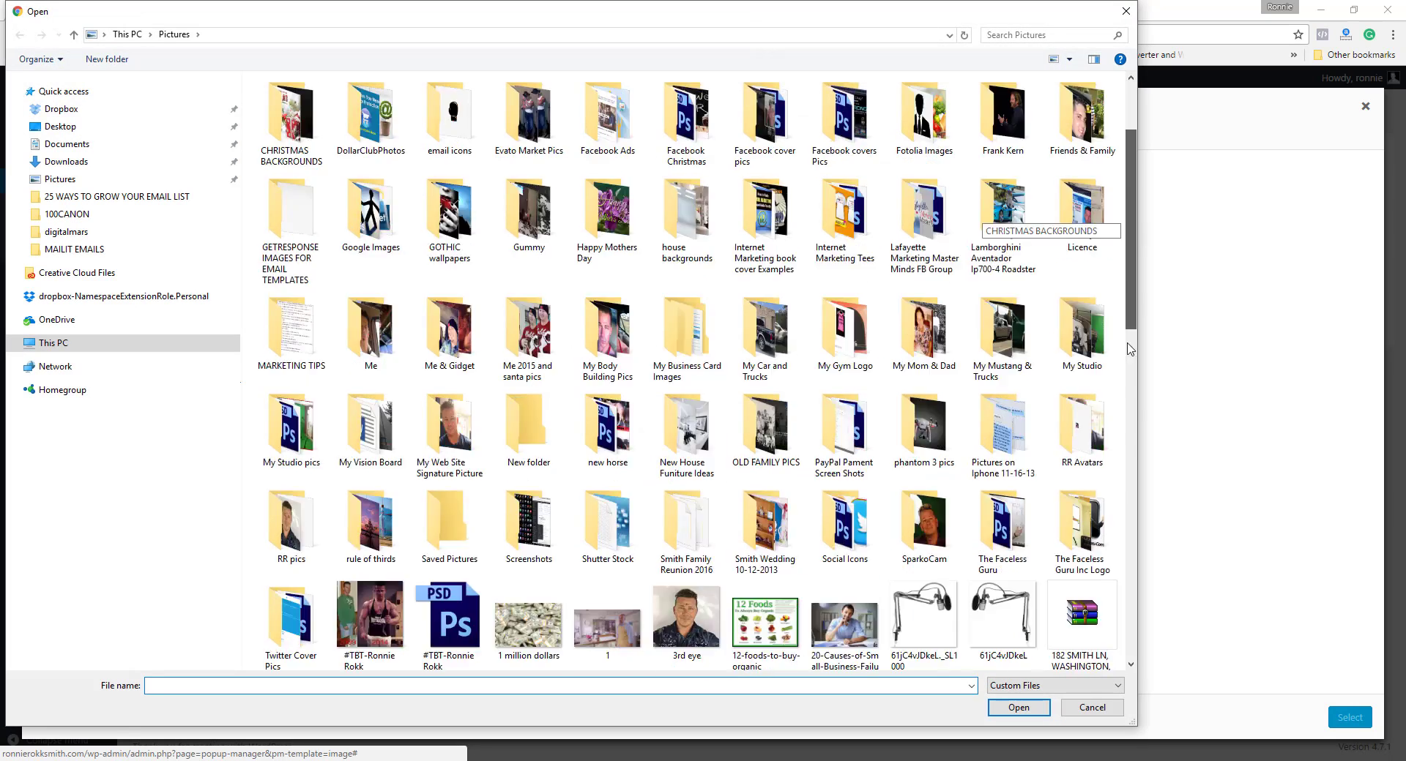
drag(1129, 349, 1119, 626)
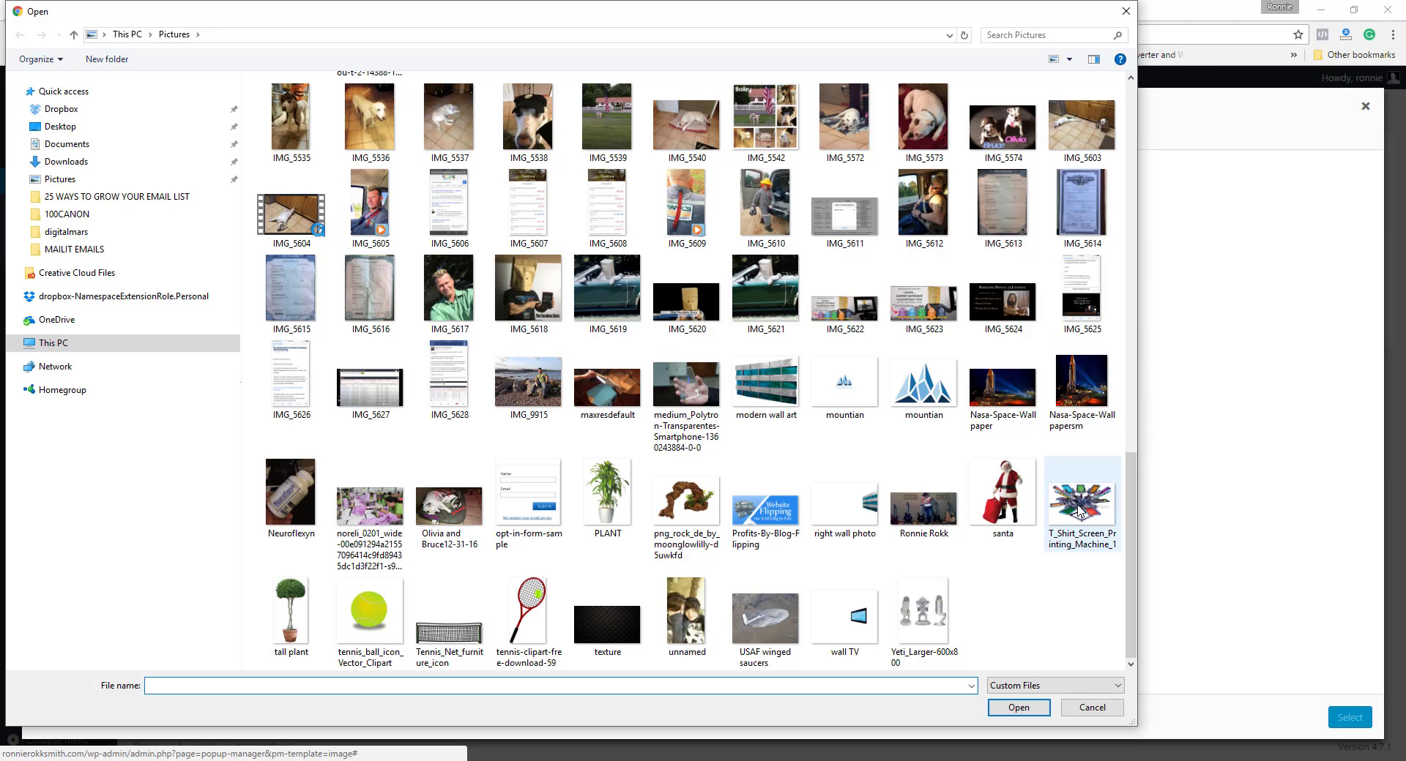
double_click(1078, 505)
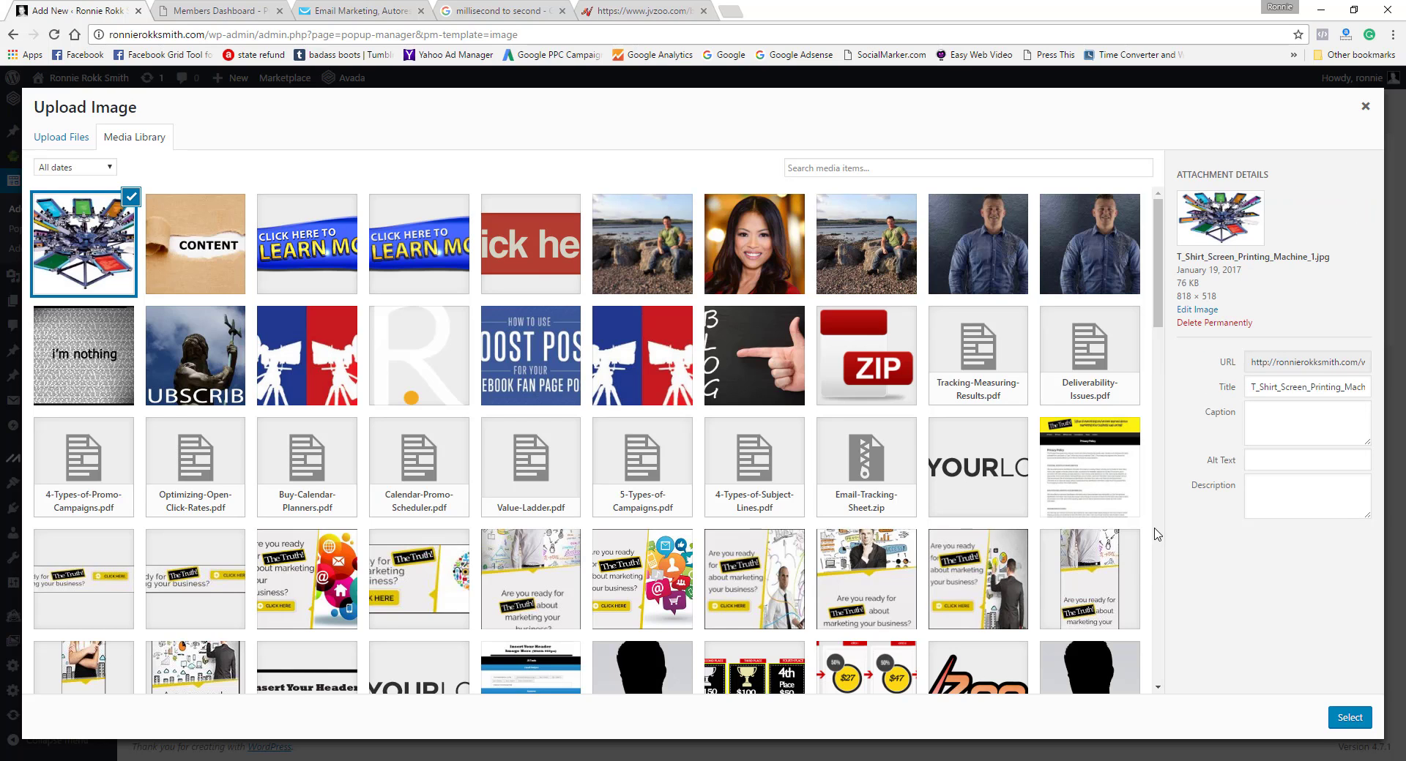
click(1349, 718)
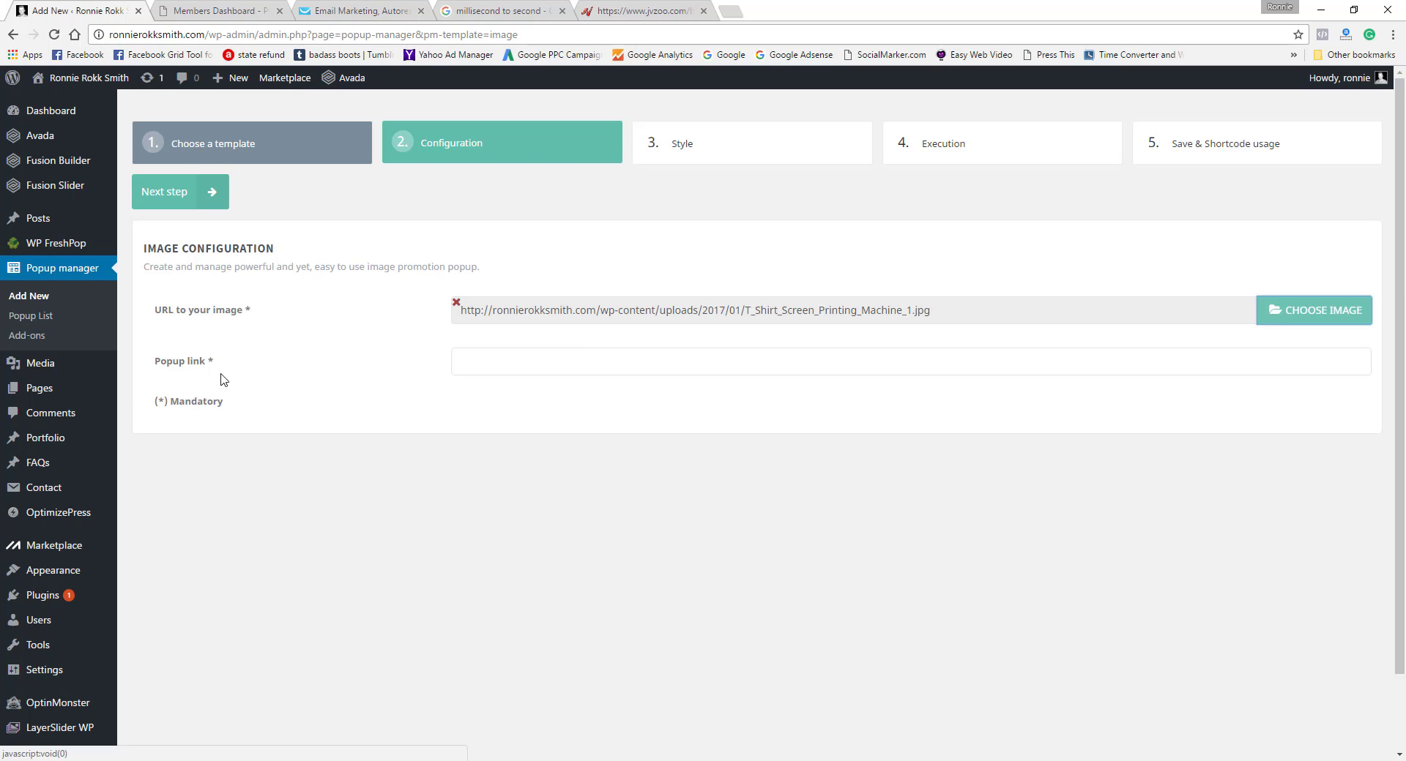
Step: Enter the Faceless Guru site's https address, ending in .com, as the popup link and proceed to the style settings
click(473, 361)
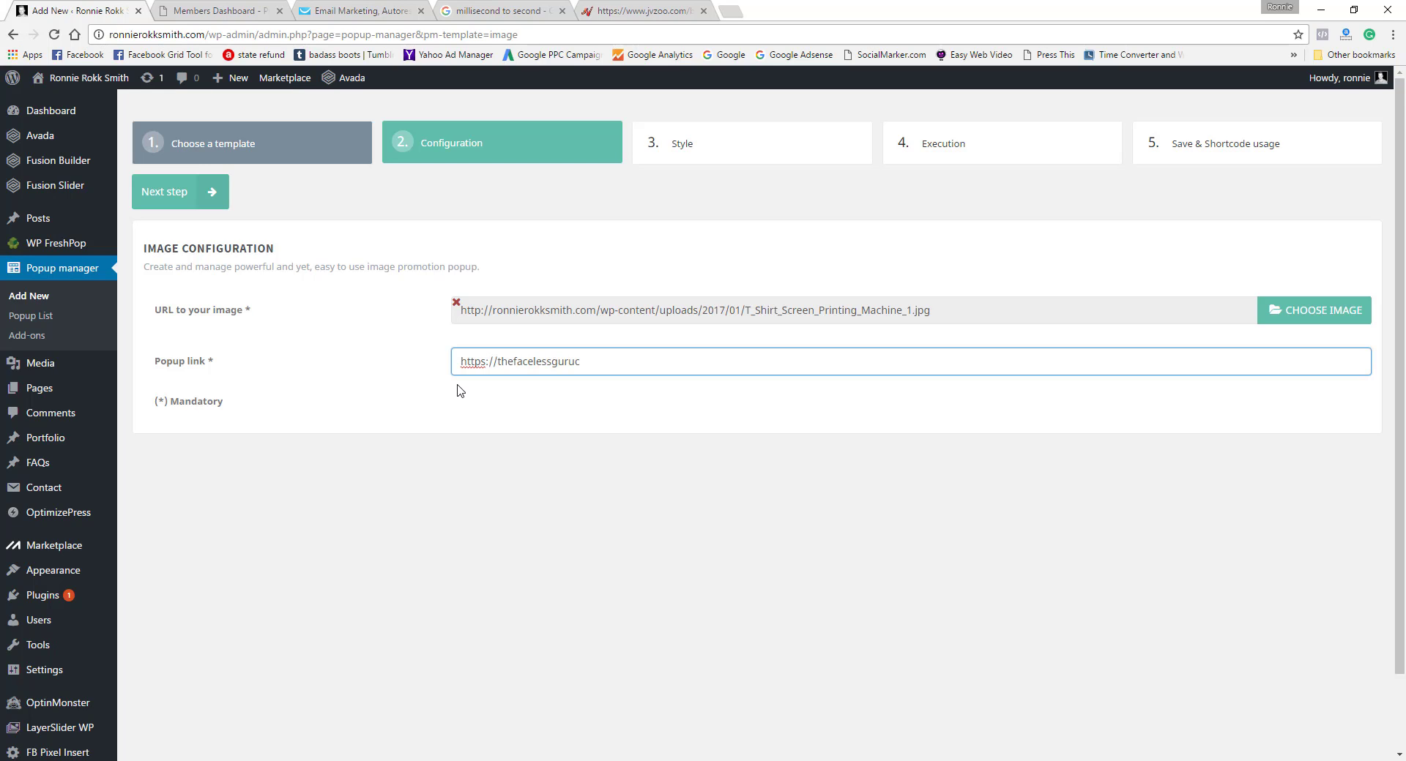
text(.com)
click(216, 193)
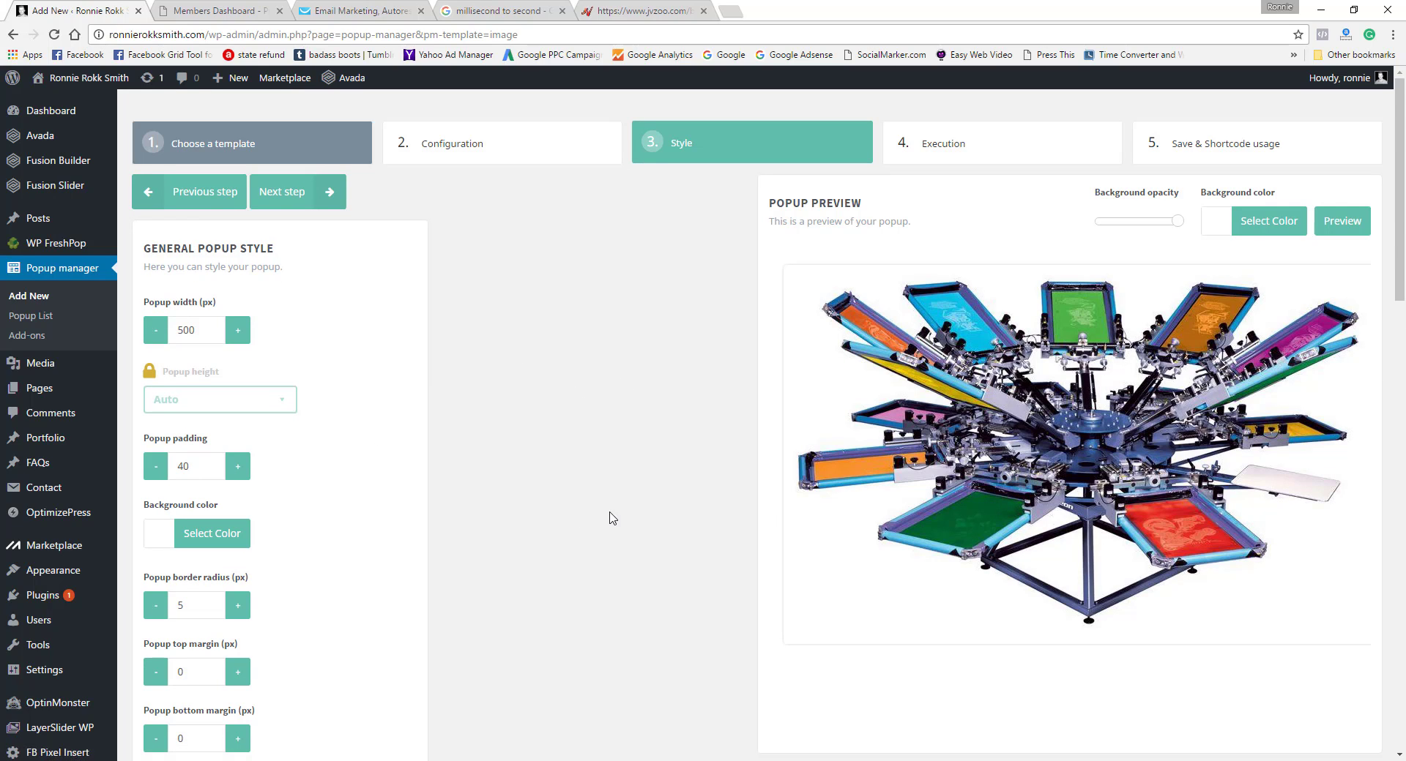
Step: Set the popup width to 515 px
click(238, 336)
click(154, 335)
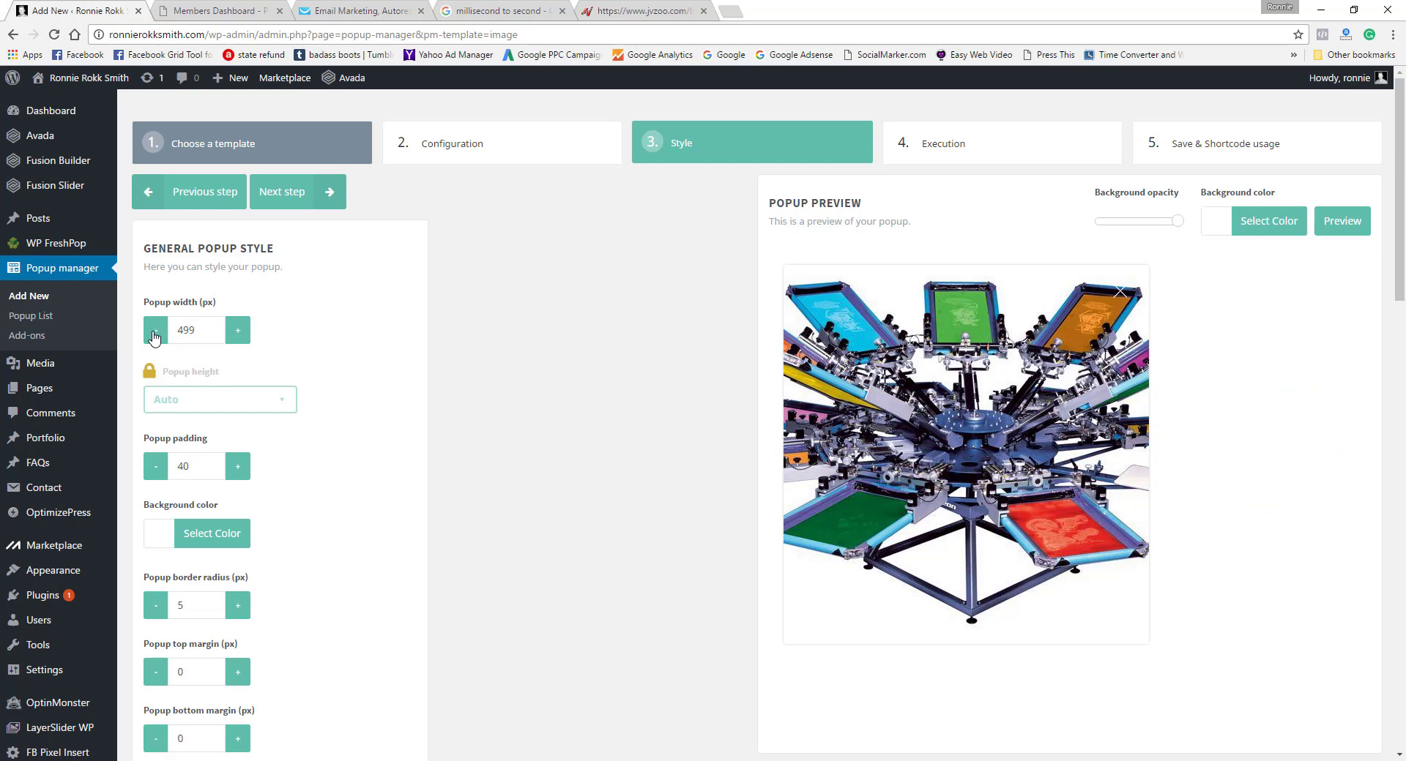
click(238, 334)
click(239, 336)
click(239, 335)
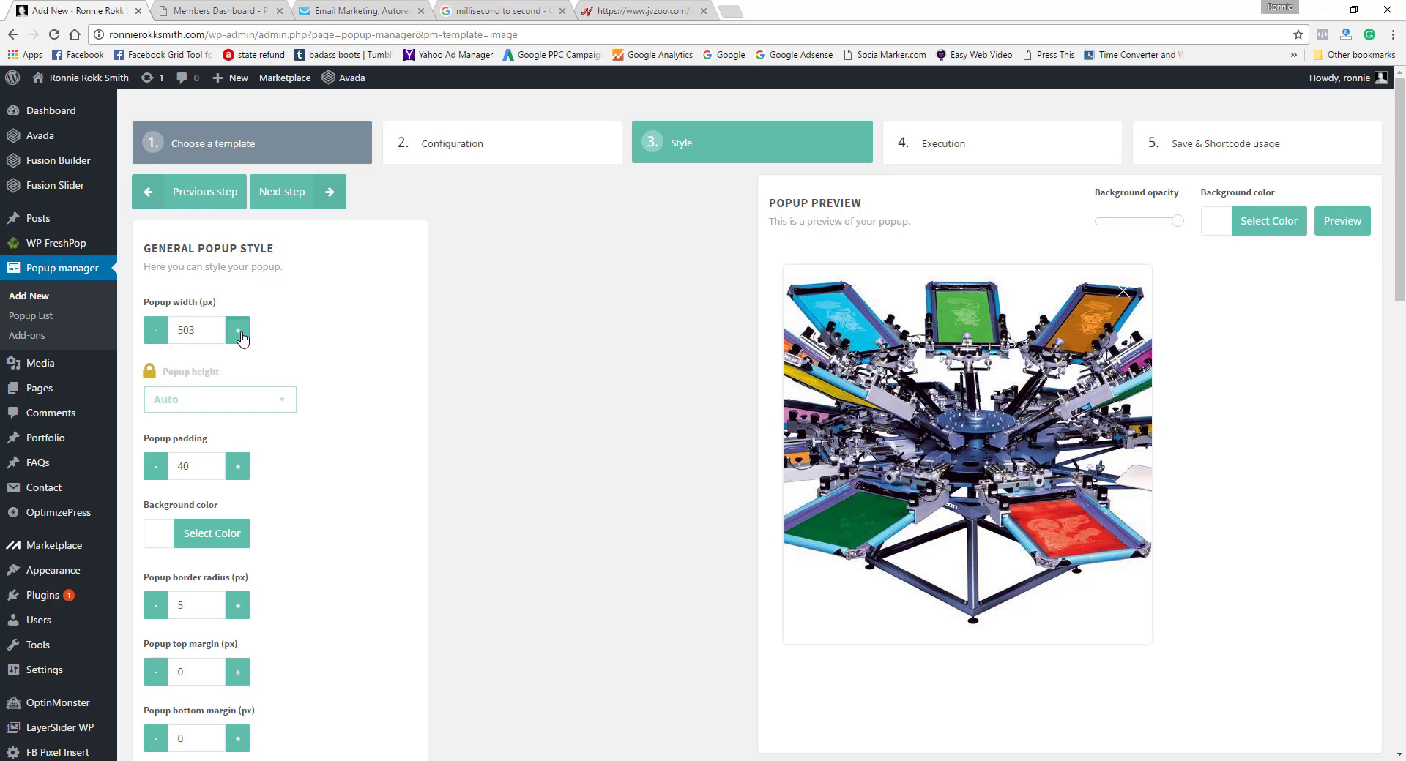
click(239, 335)
click(238, 336)
double_click(238, 335)
double_click(239, 336)
double_click(238, 335)
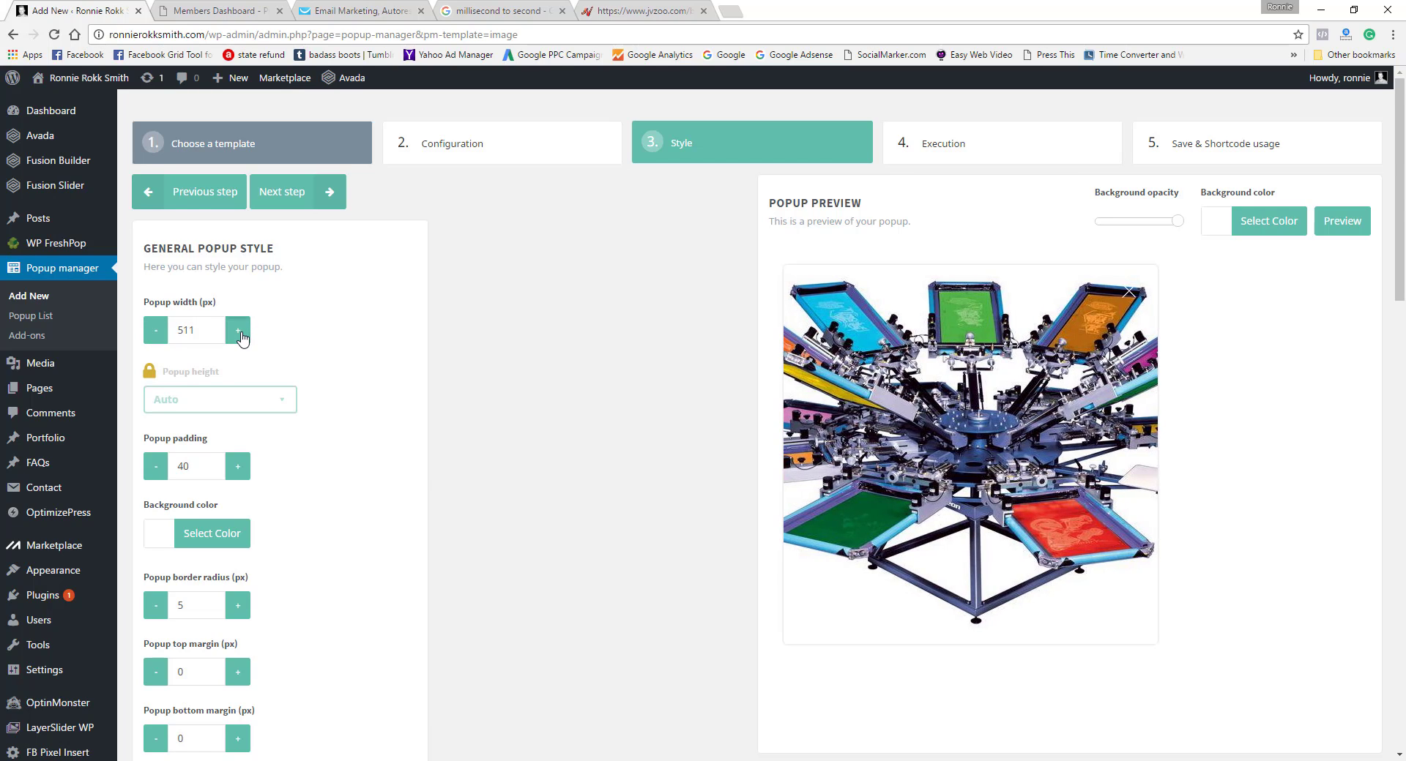
double_click(238, 335)
double_click(238, 335)
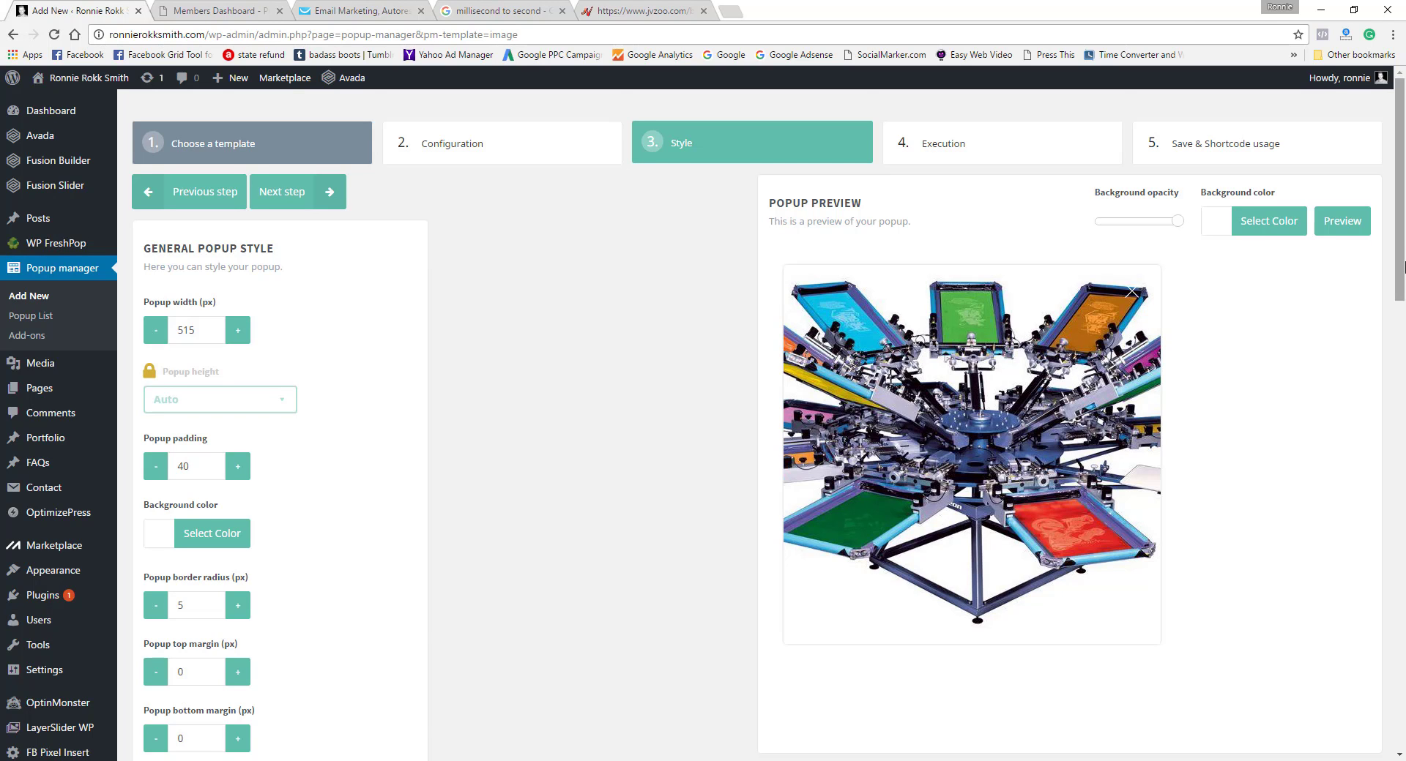
Step: Look through the remaining style settings, proceed to the execution settings and name the popup "popup test 3"
scroll(1374, 439, down, 7)
scroll(1362, 476, down, 9)
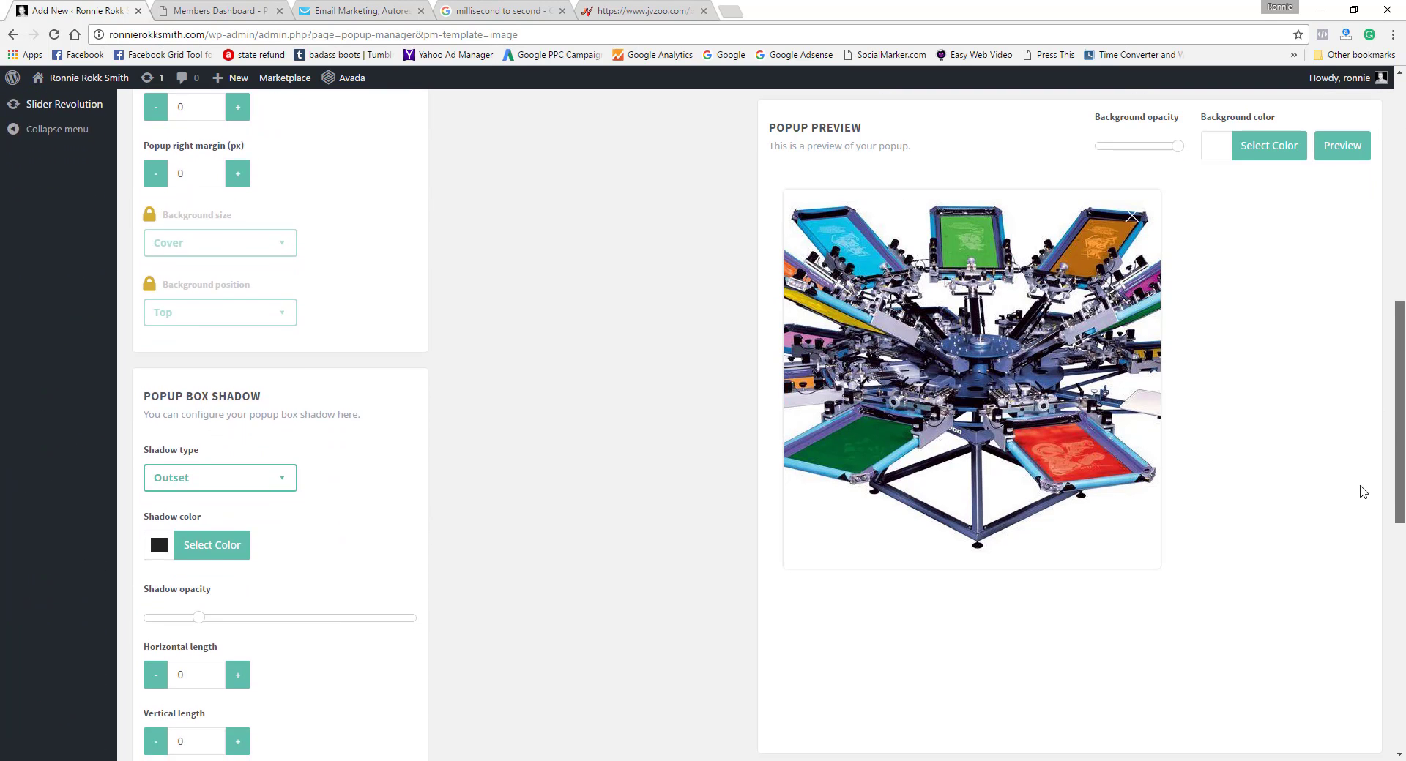
scroll(1331, 659, down, 3)
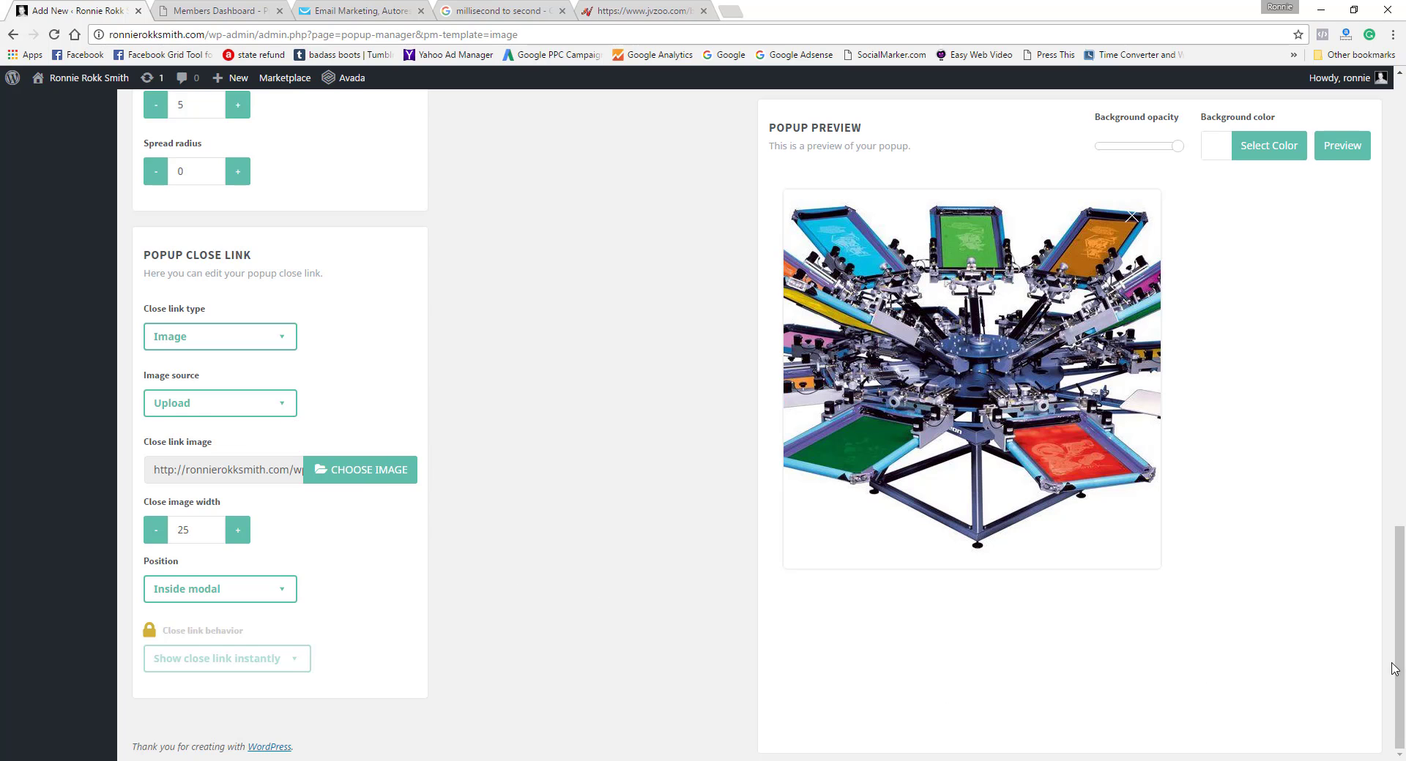
drag(1396, 670, 1393, 217)
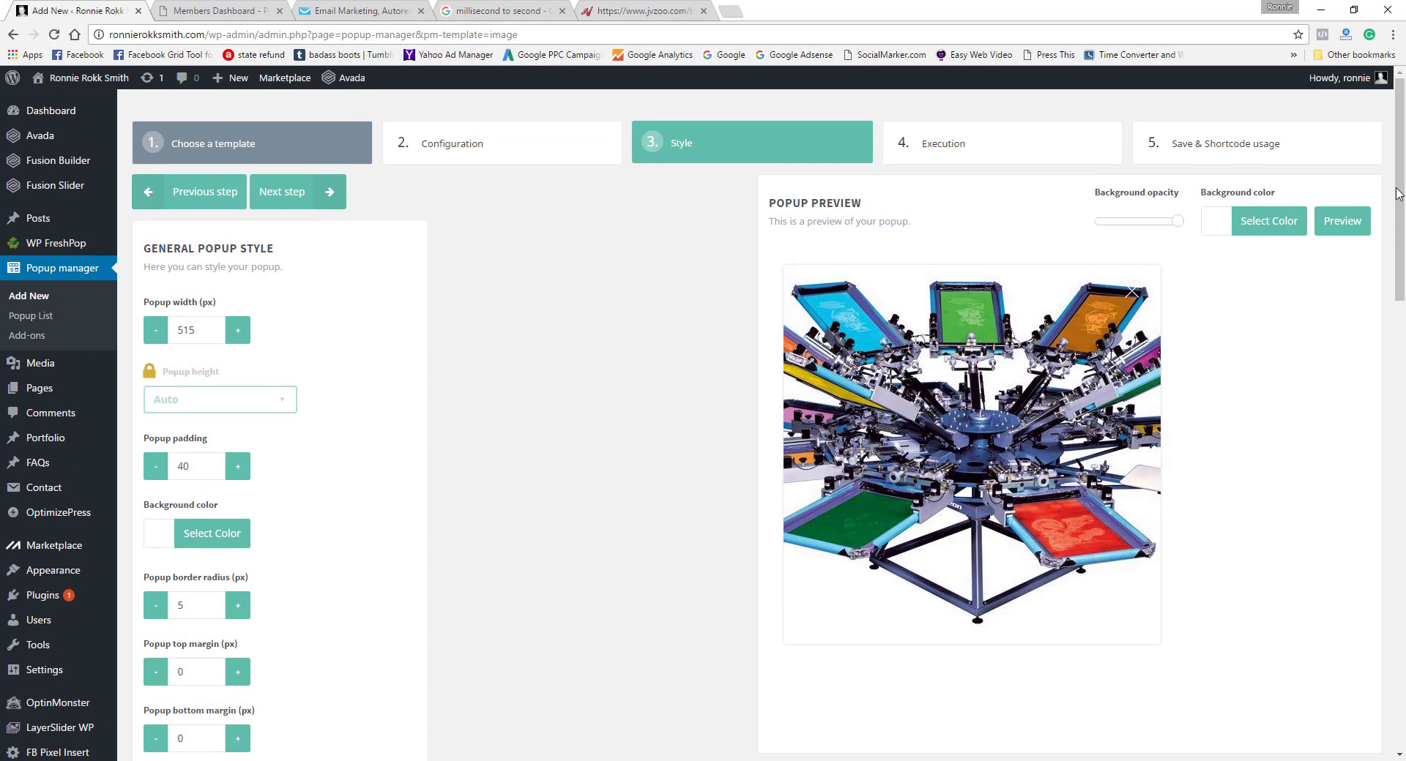
click(331, 191)
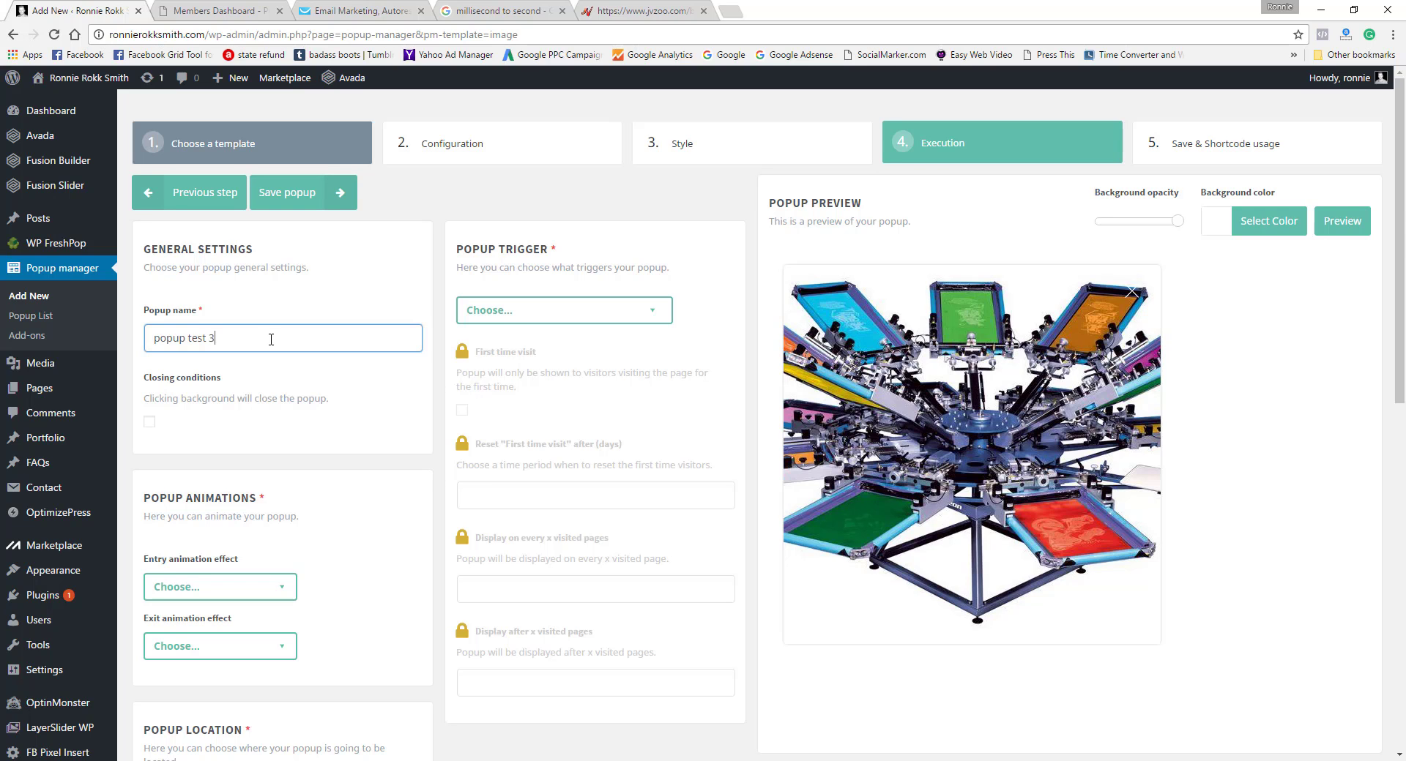
Step: Set both the entry and exit animation effects to bounce and the popup location to Top right
drag(1400, 410, 1400, 531)
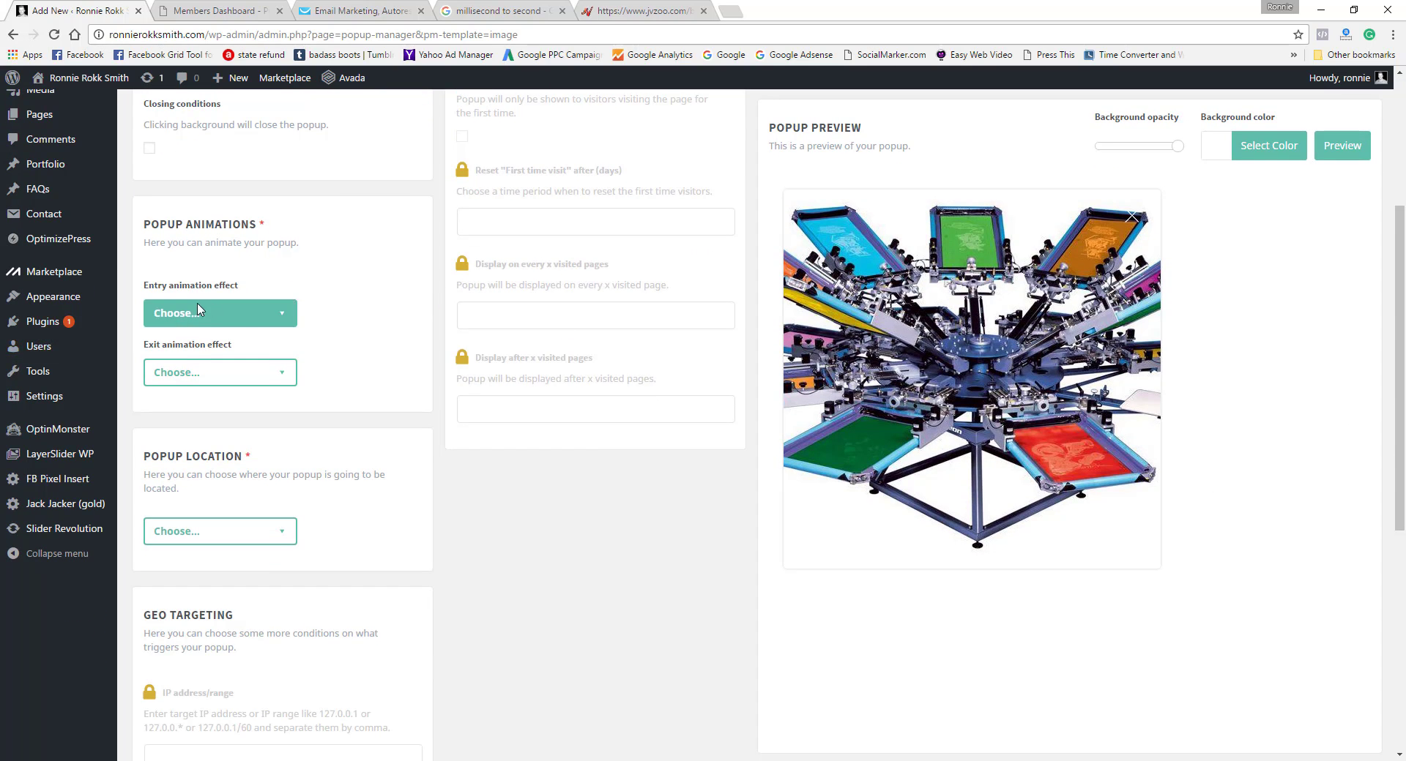
click(285, 315)
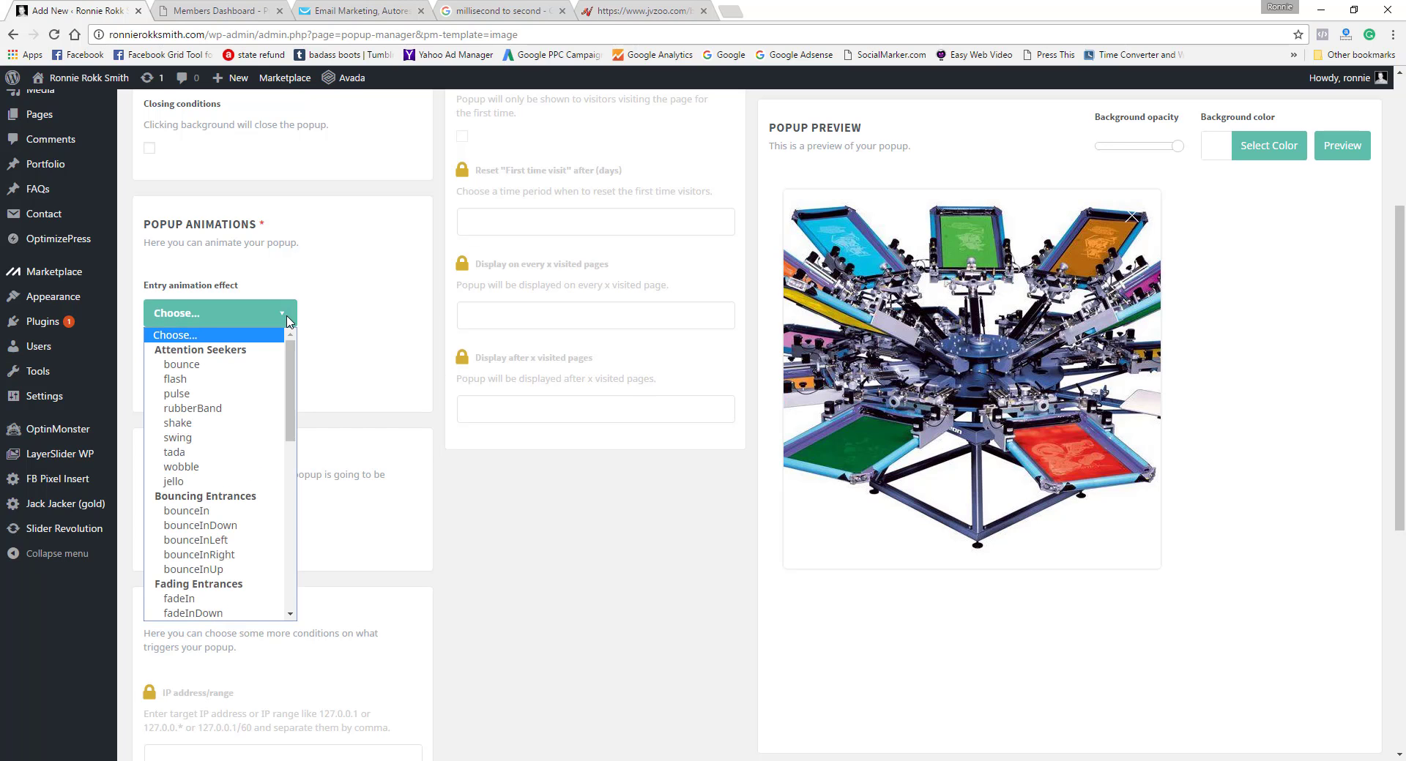
click(235, 369)
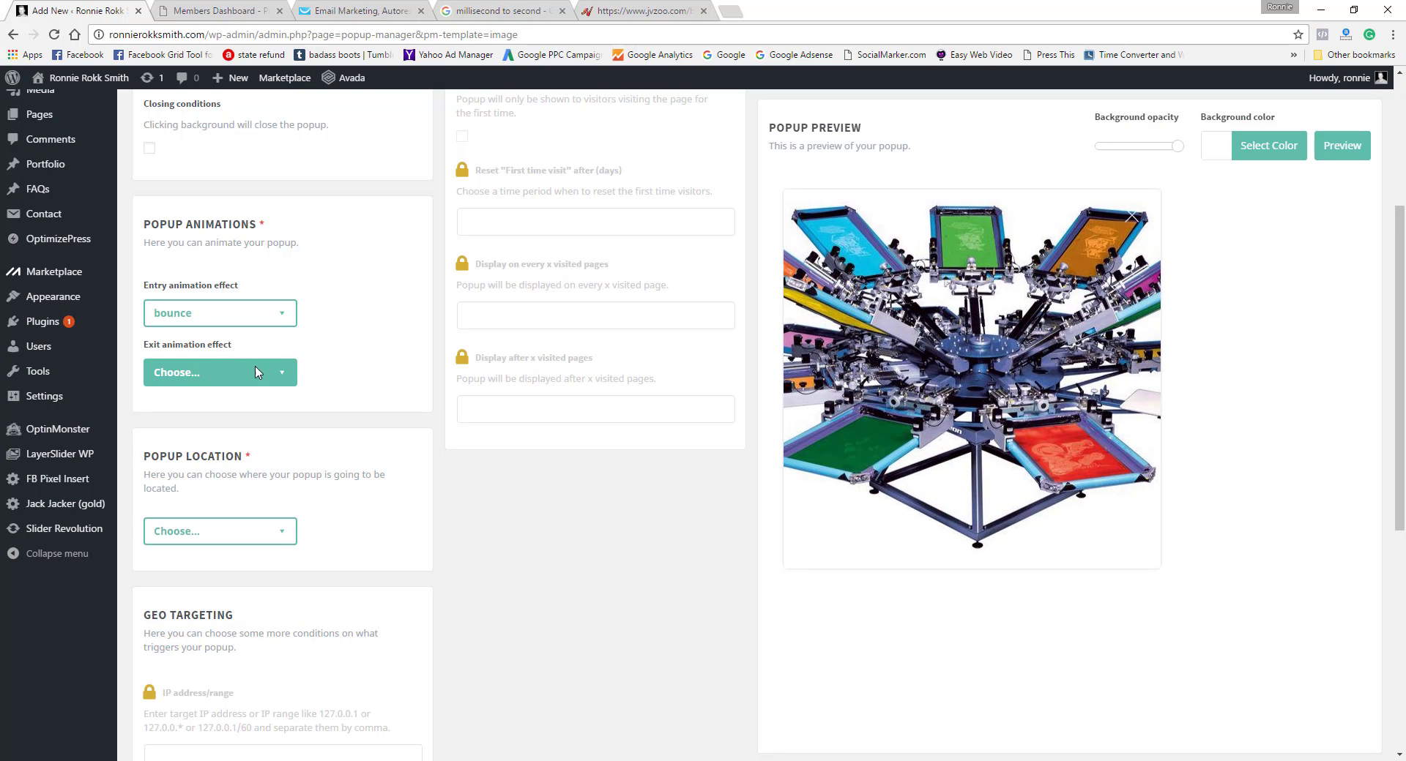
click(285, 374)
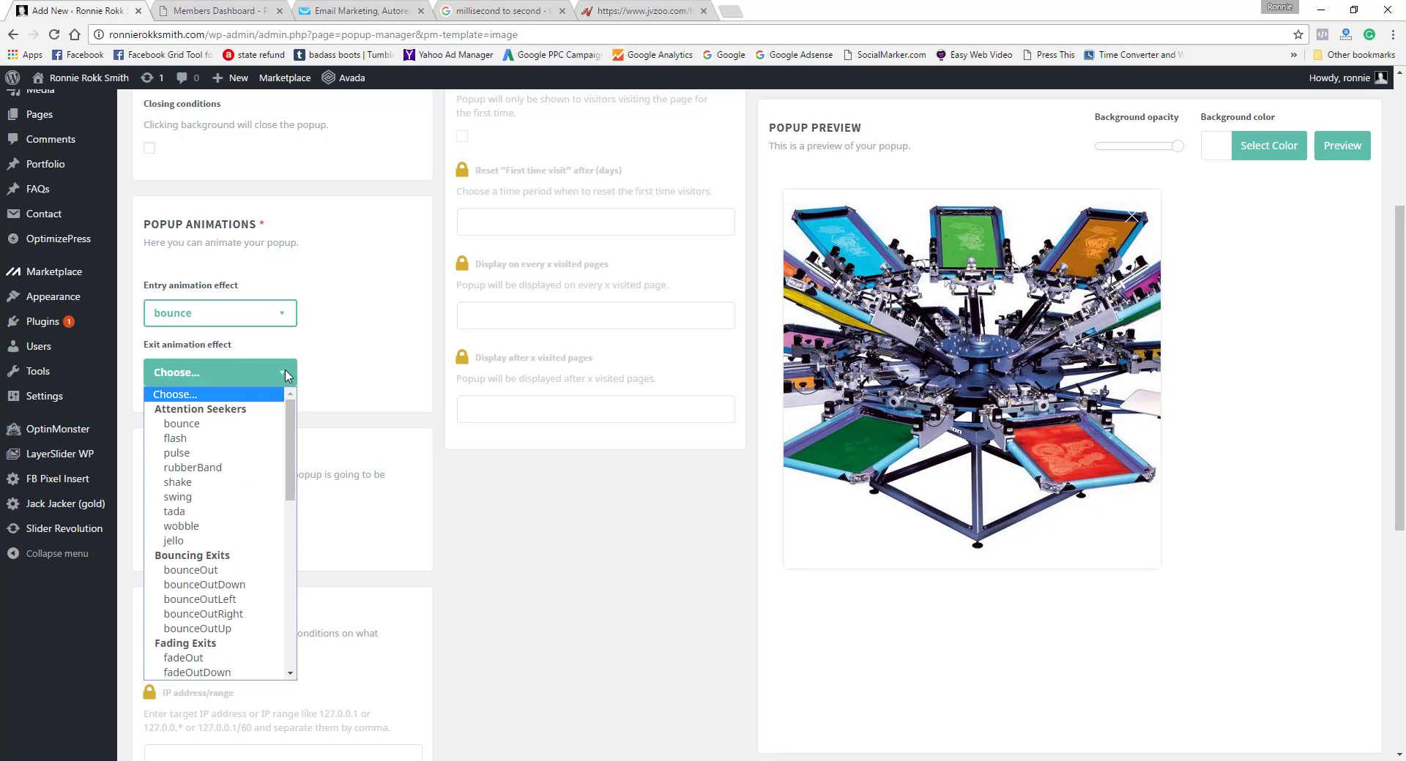
click(223, 430)
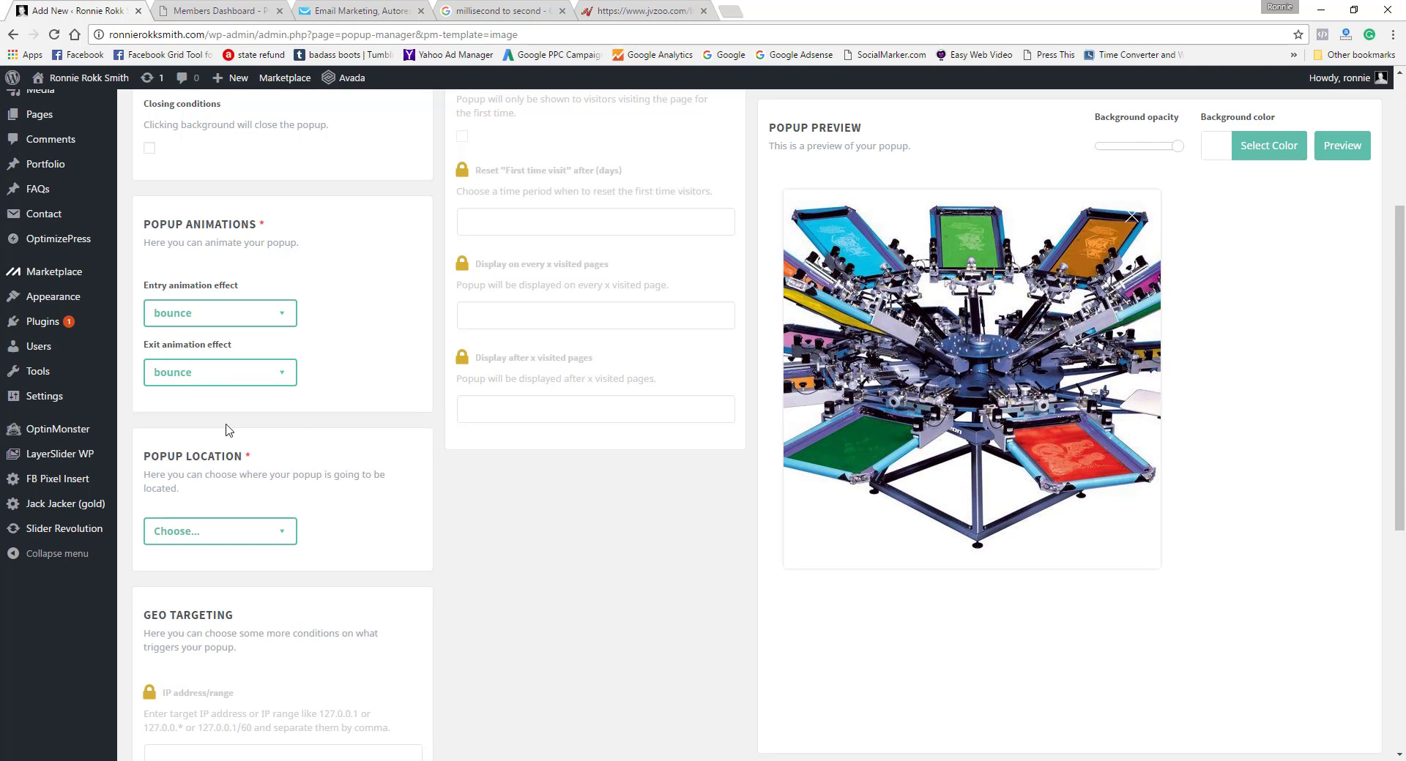
click(284, 541)
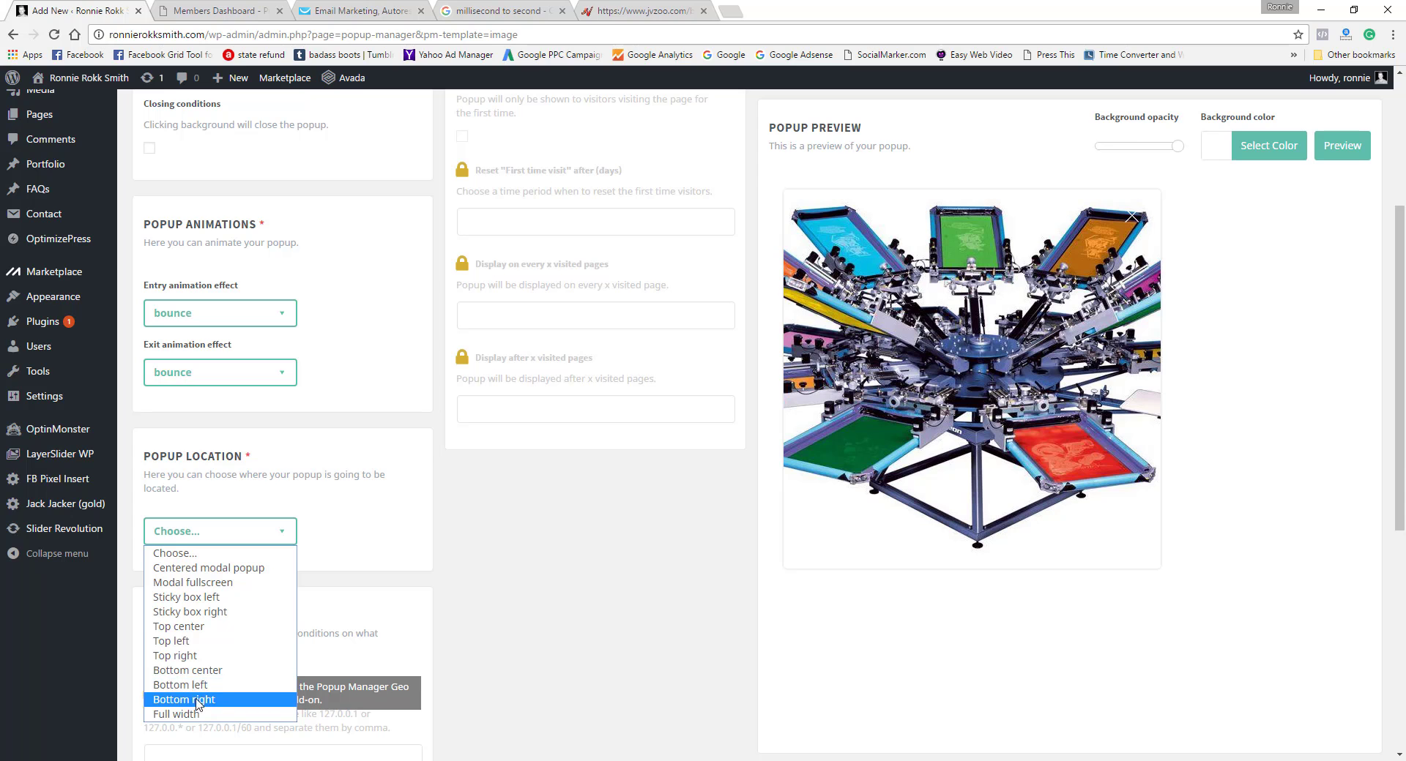
click(198, 657)
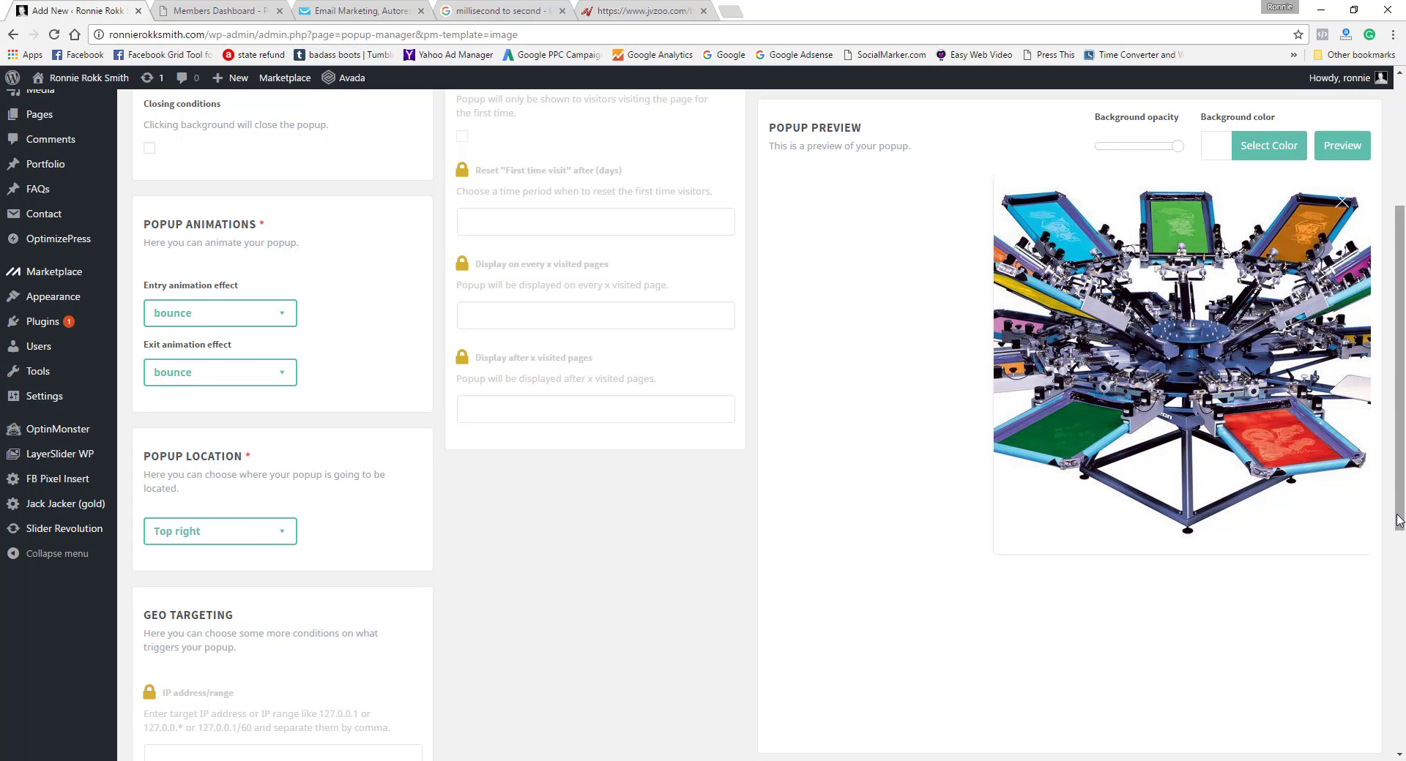
Step: Set the popup trigger to Exit intent and save the popup
drag(1398, 521, 1398, 393)
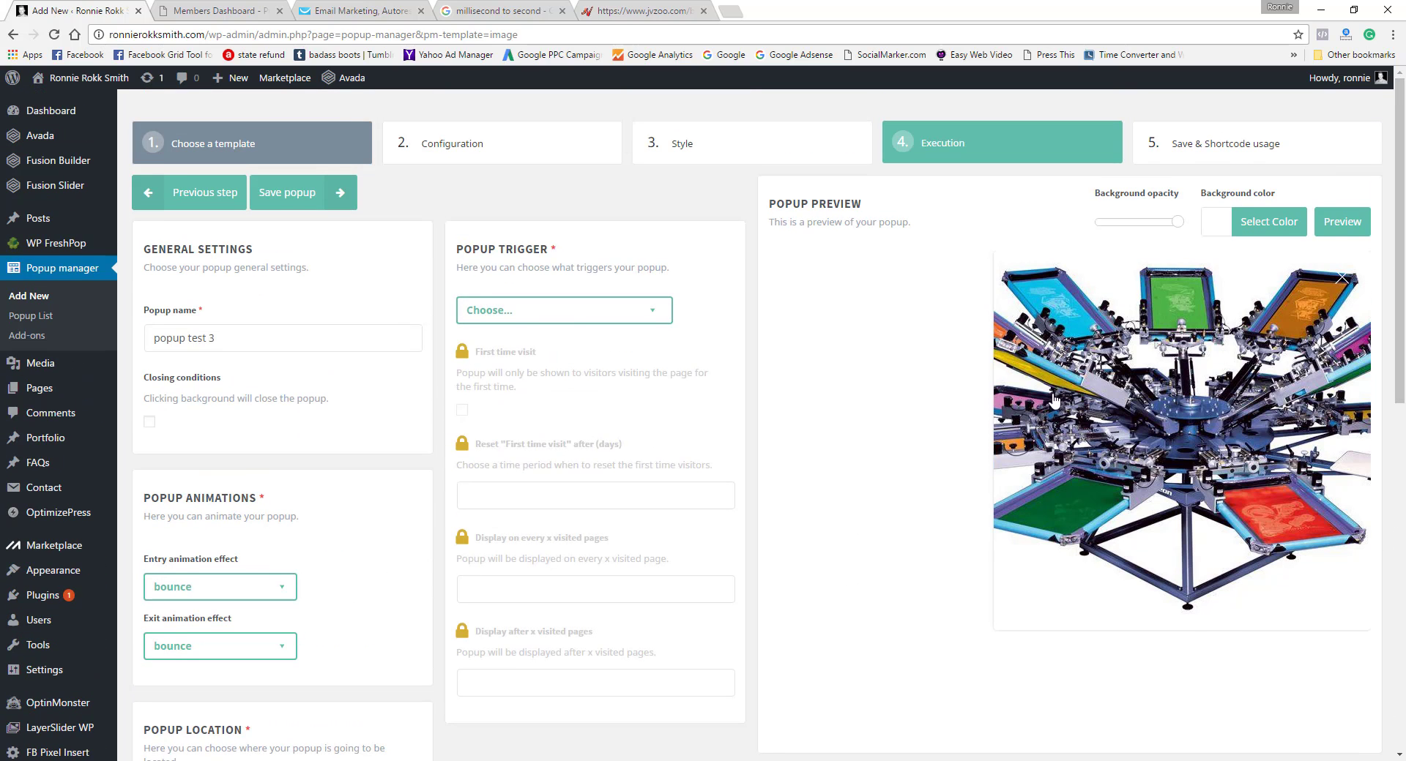
click(654, 316)
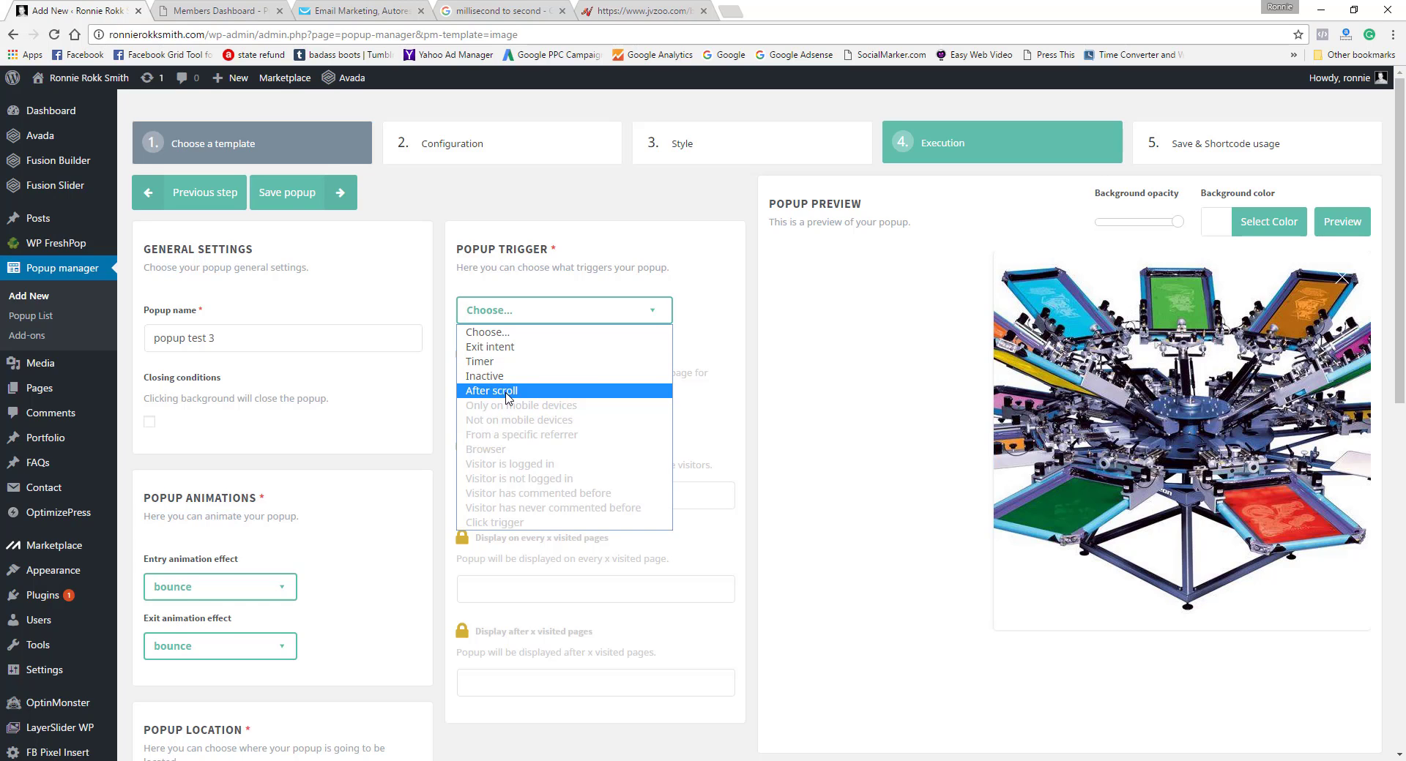
click(503, 349)
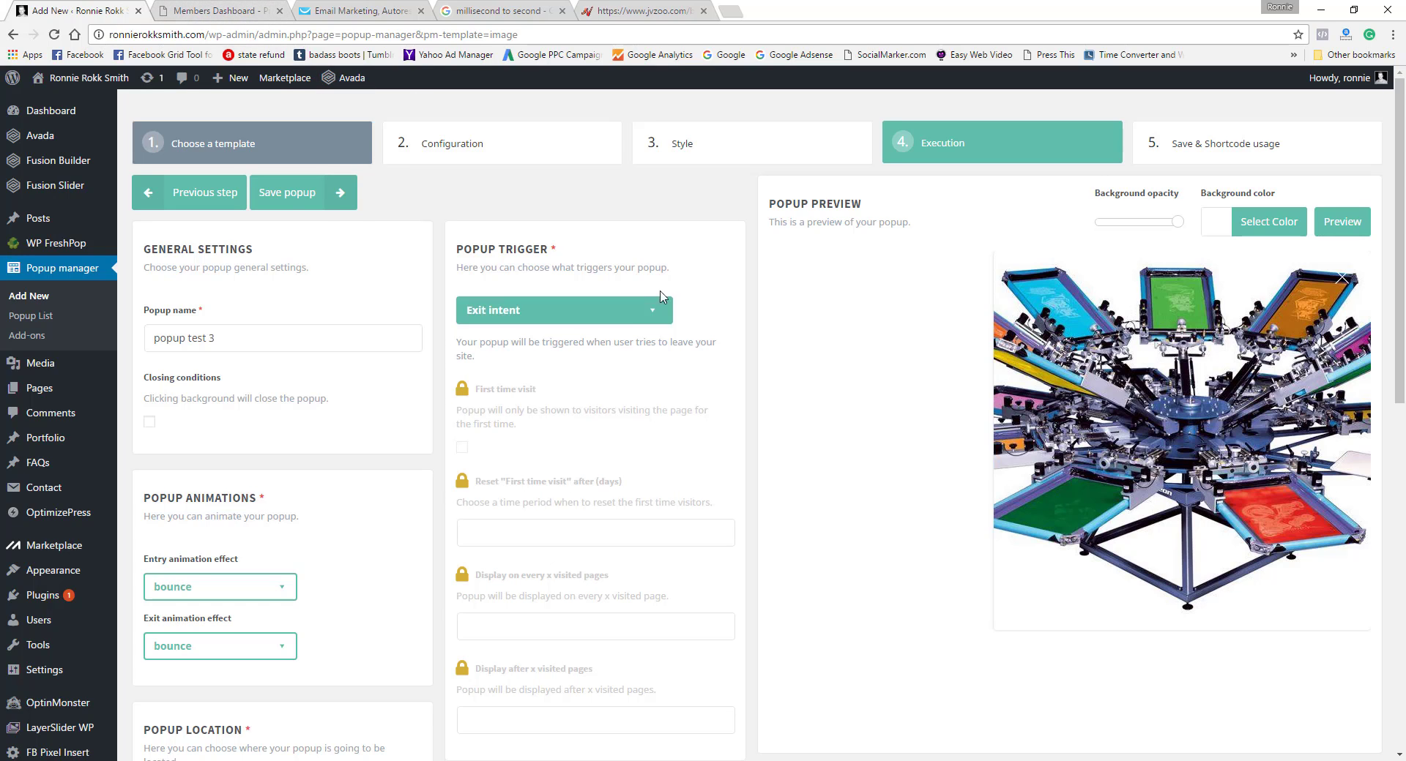
click(340, 203)
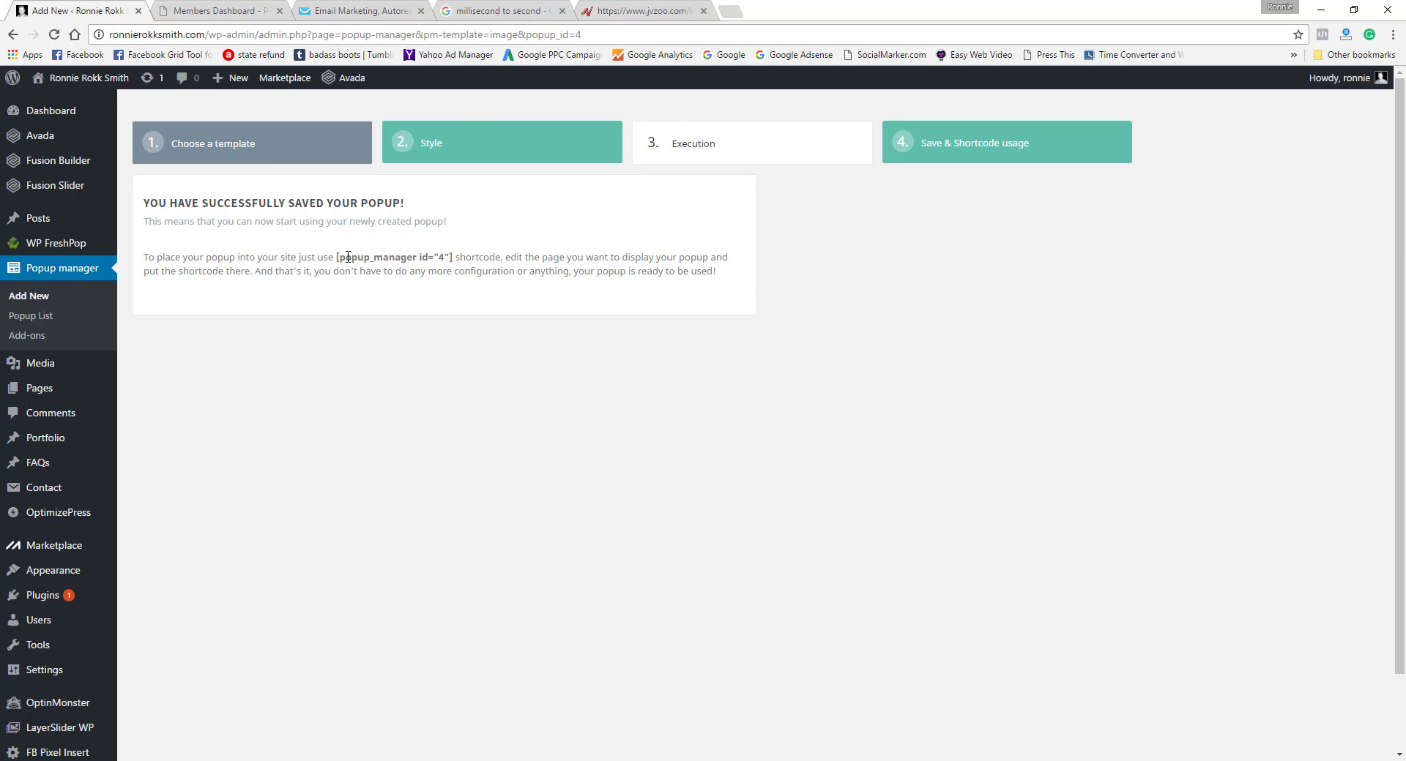
Step: Copy the saved popup's shortcode [popup_manager id="4"]
drag(336, 259, 454, 258)
right_click(454, 257)
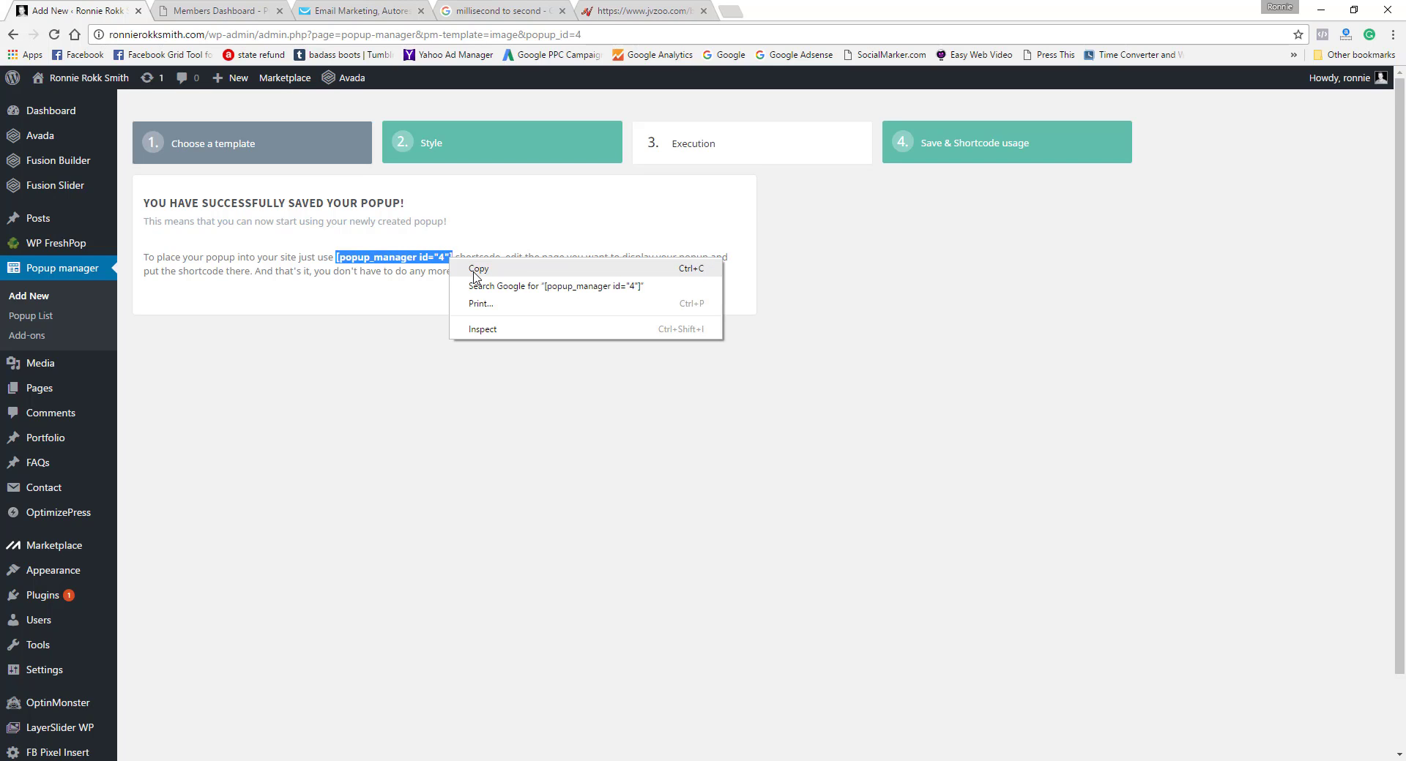
click(476, 268)
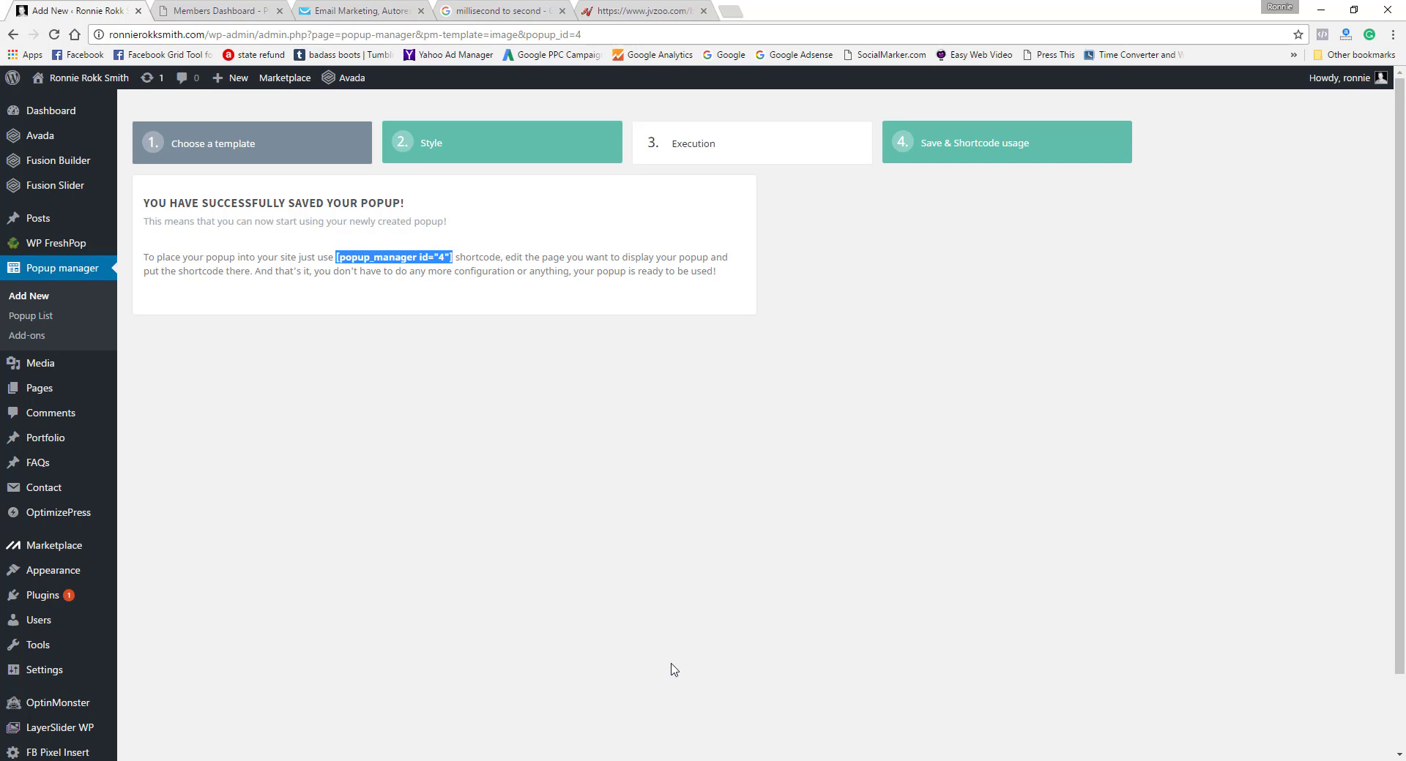
Step: In Jack Jacker (gold), paste the copied popup shortcode into the Get Traffic jack's custom HTML and save it
drag(1394, 414, 1397, 513)
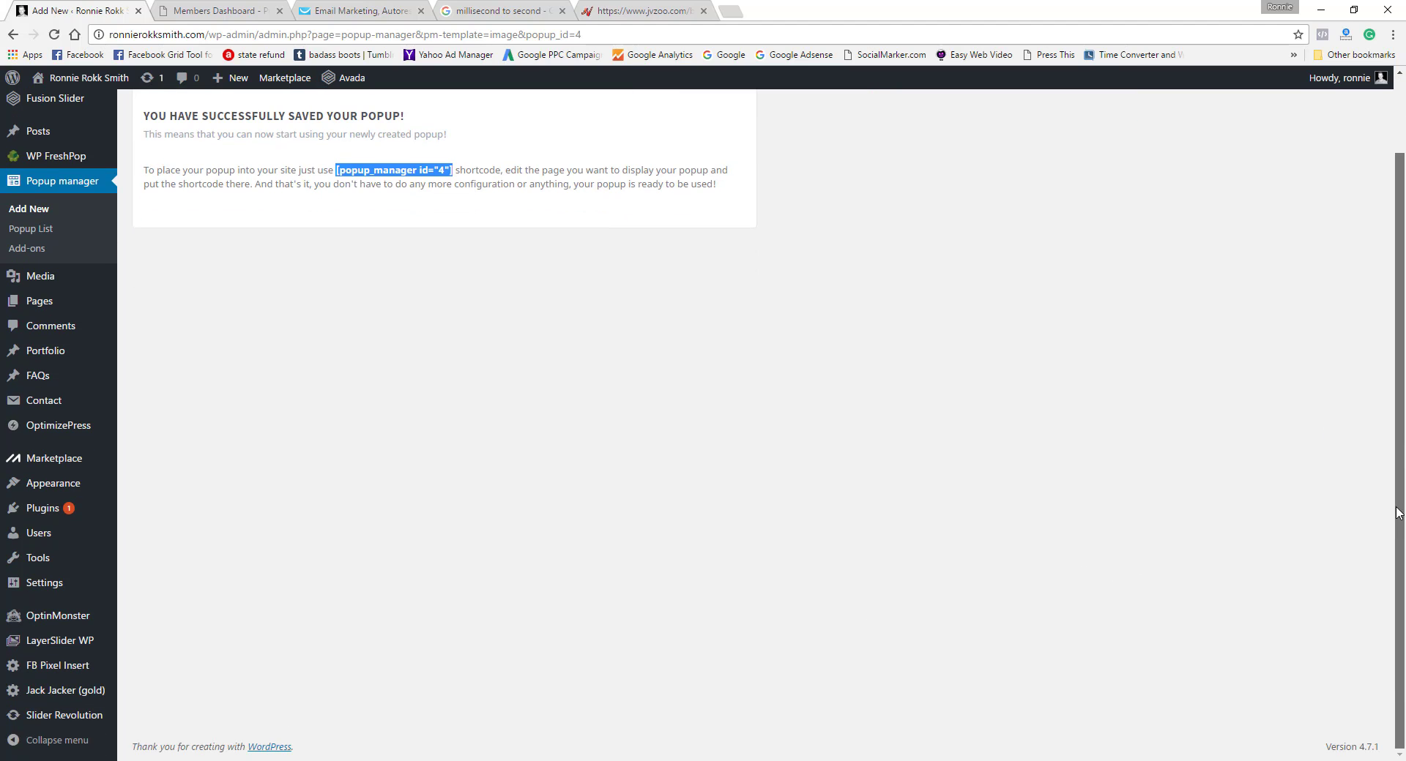
click(55, 698)
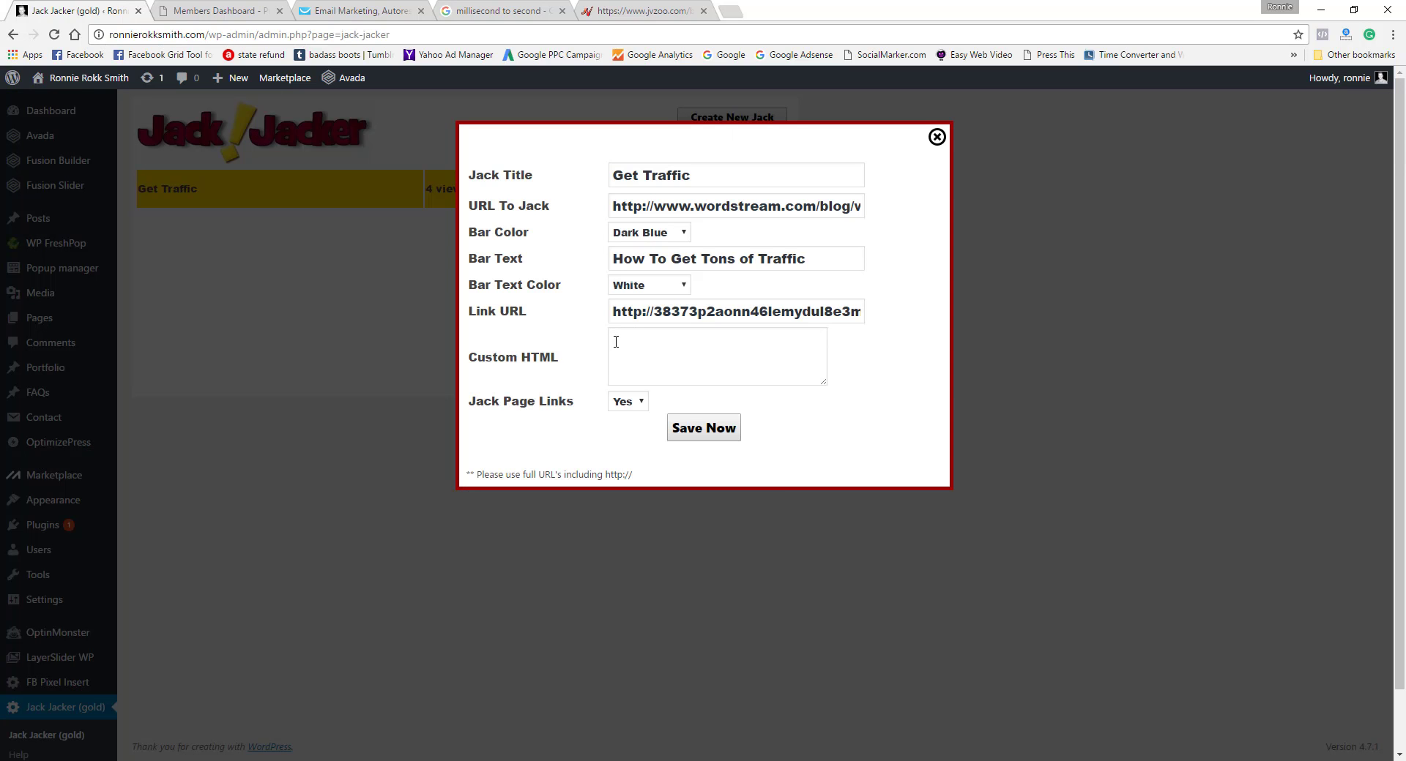
right_click(616, 341)
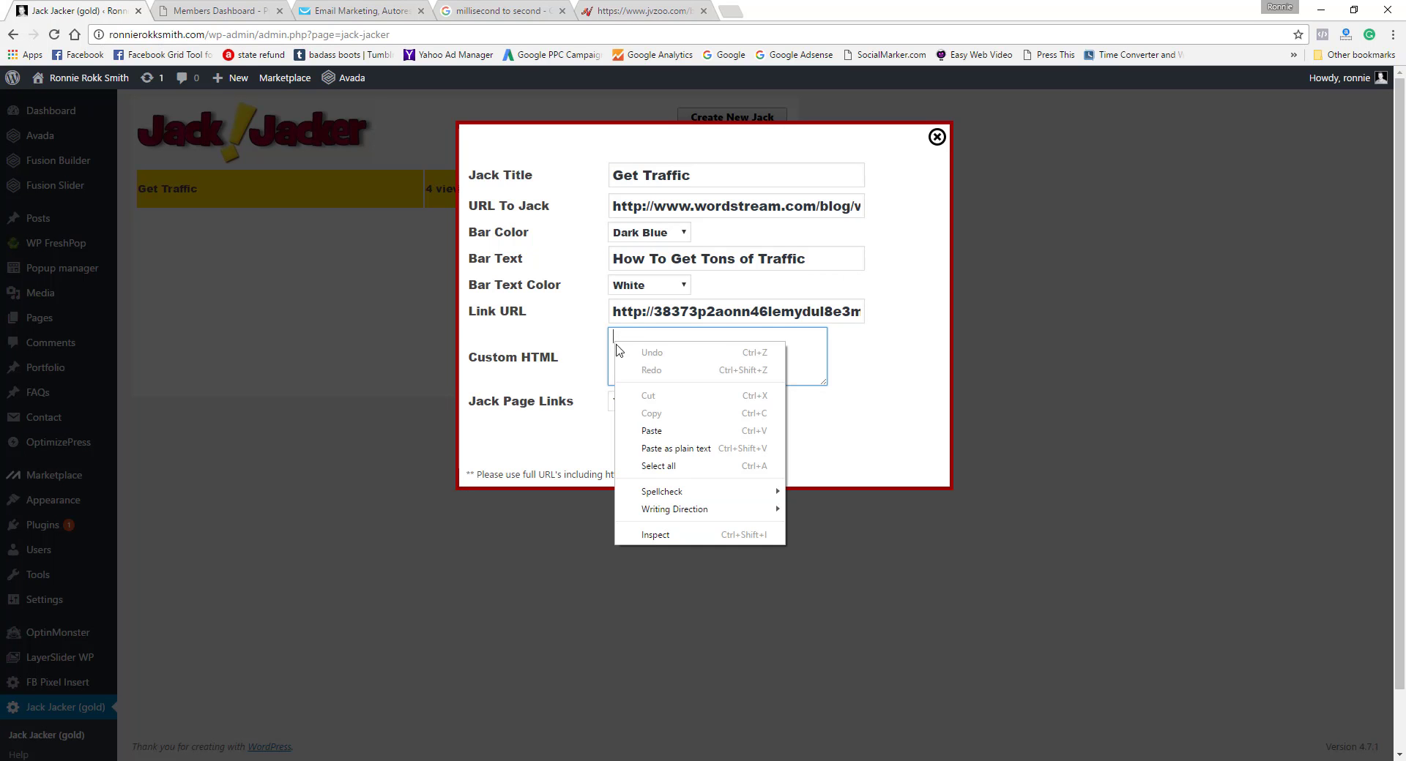
click(648, 428)
click(701, 437)
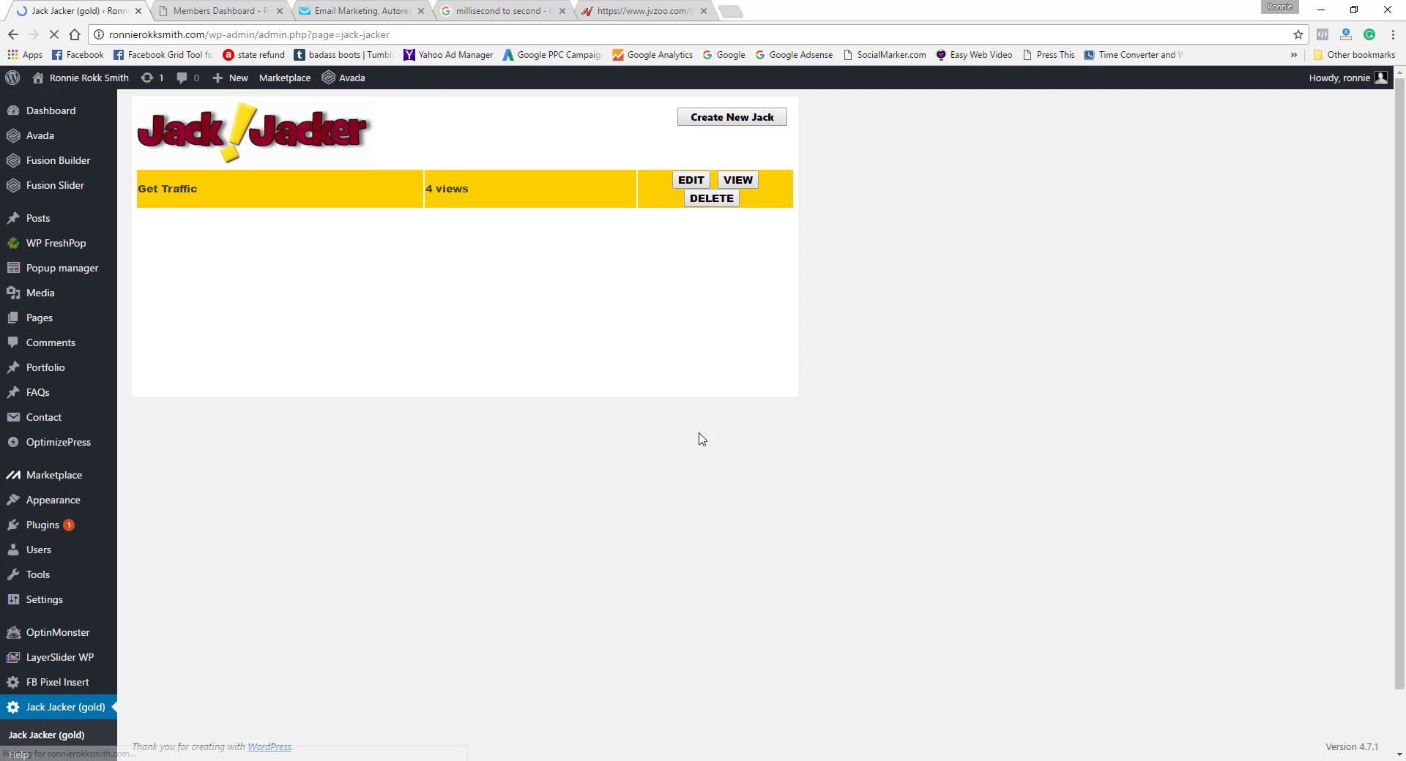
Step: View the live page of the Get Traffic jack to check the popup, and close it
click(742, 184)
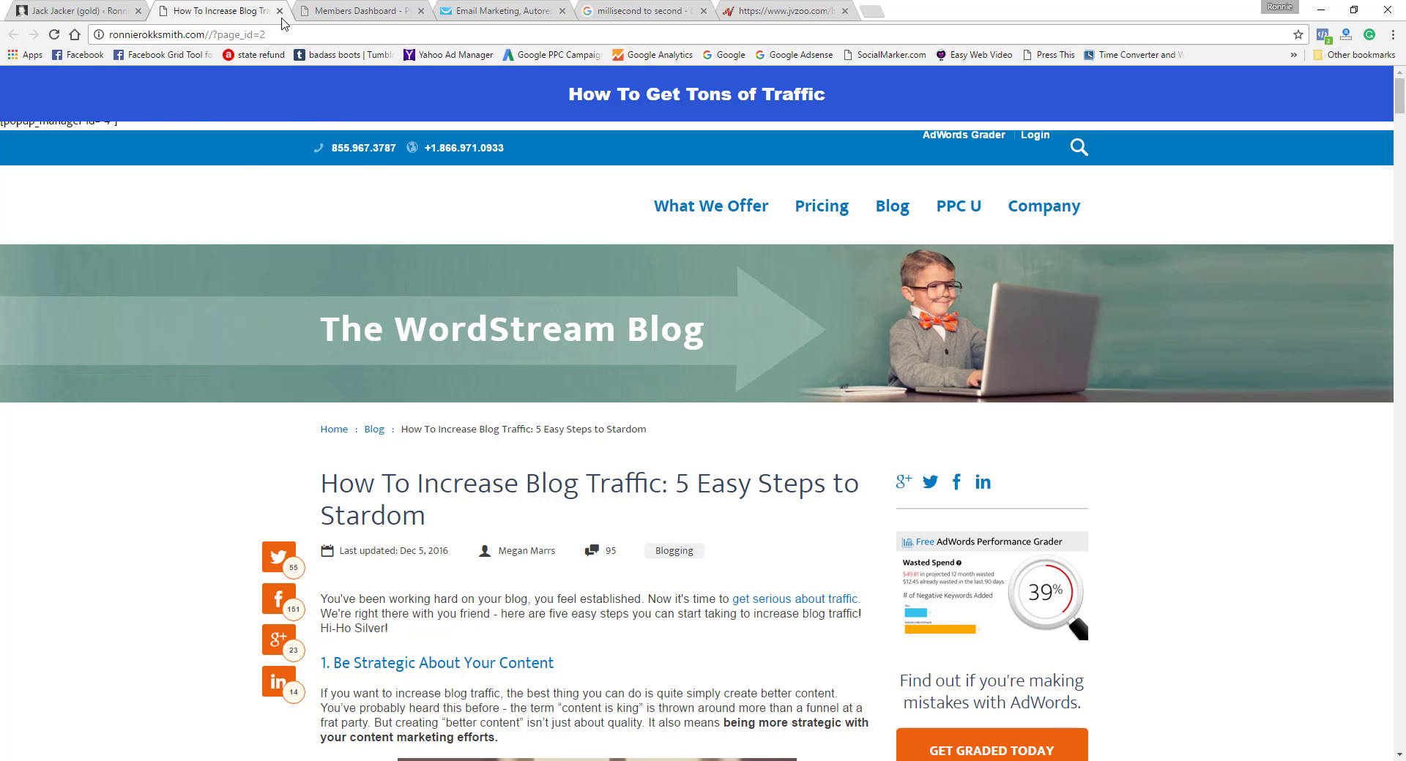
click(280, 11)
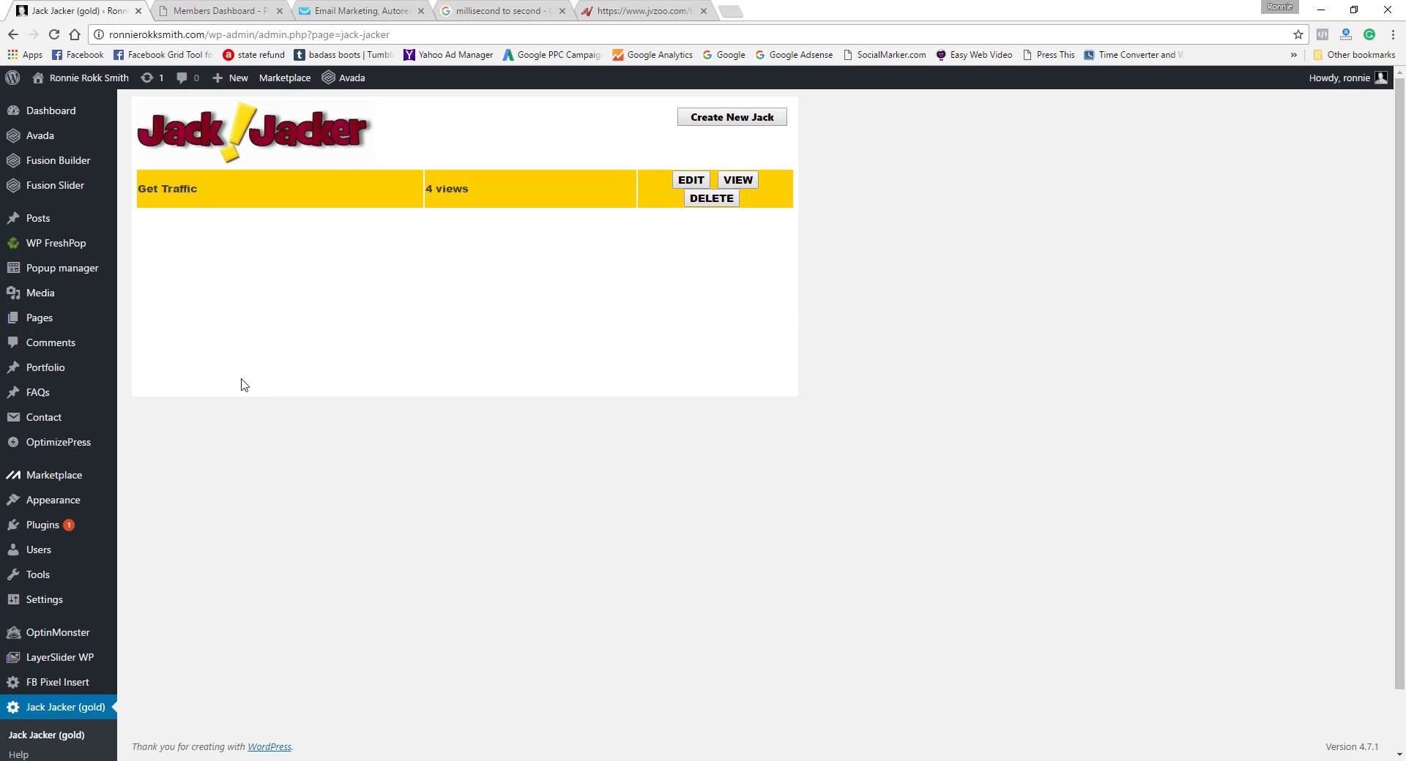
click(59, 252)
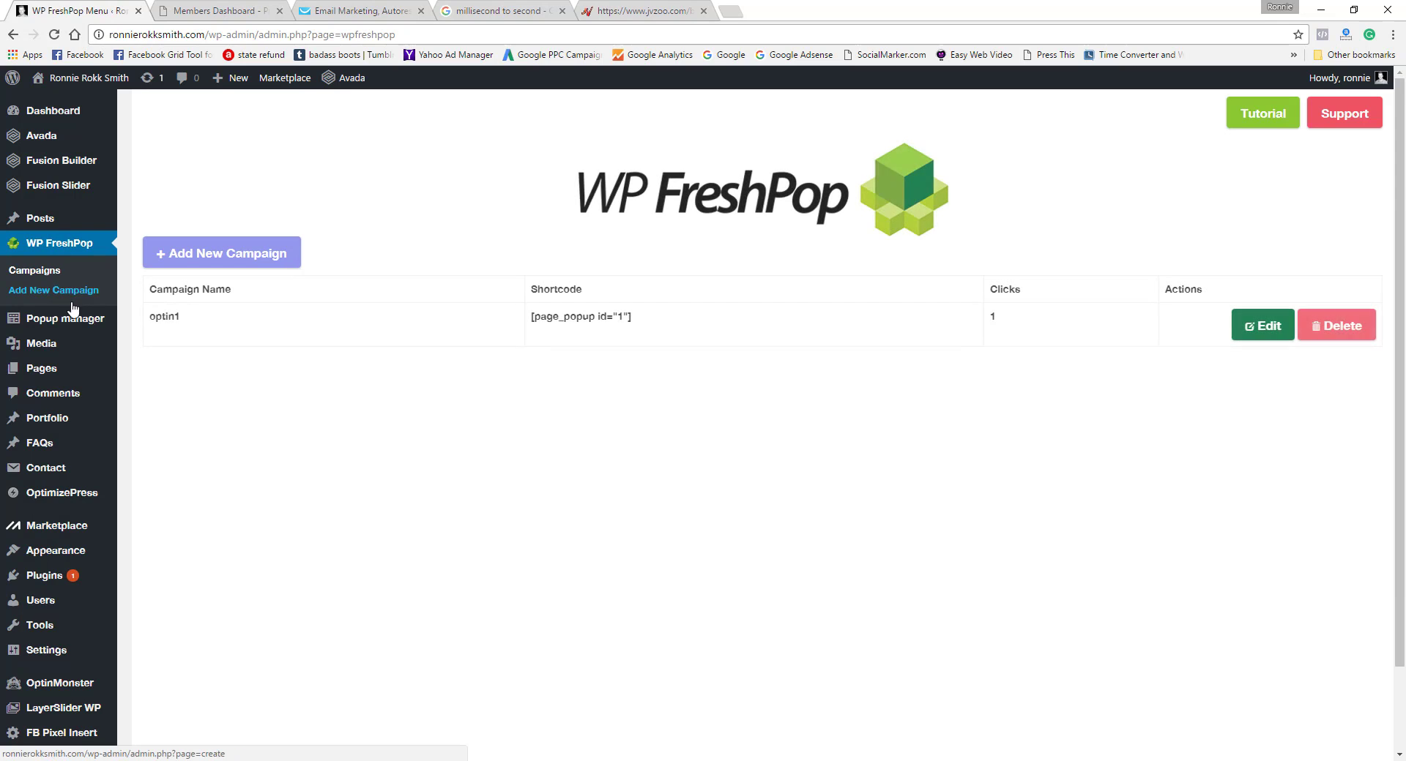
click(66, 321)
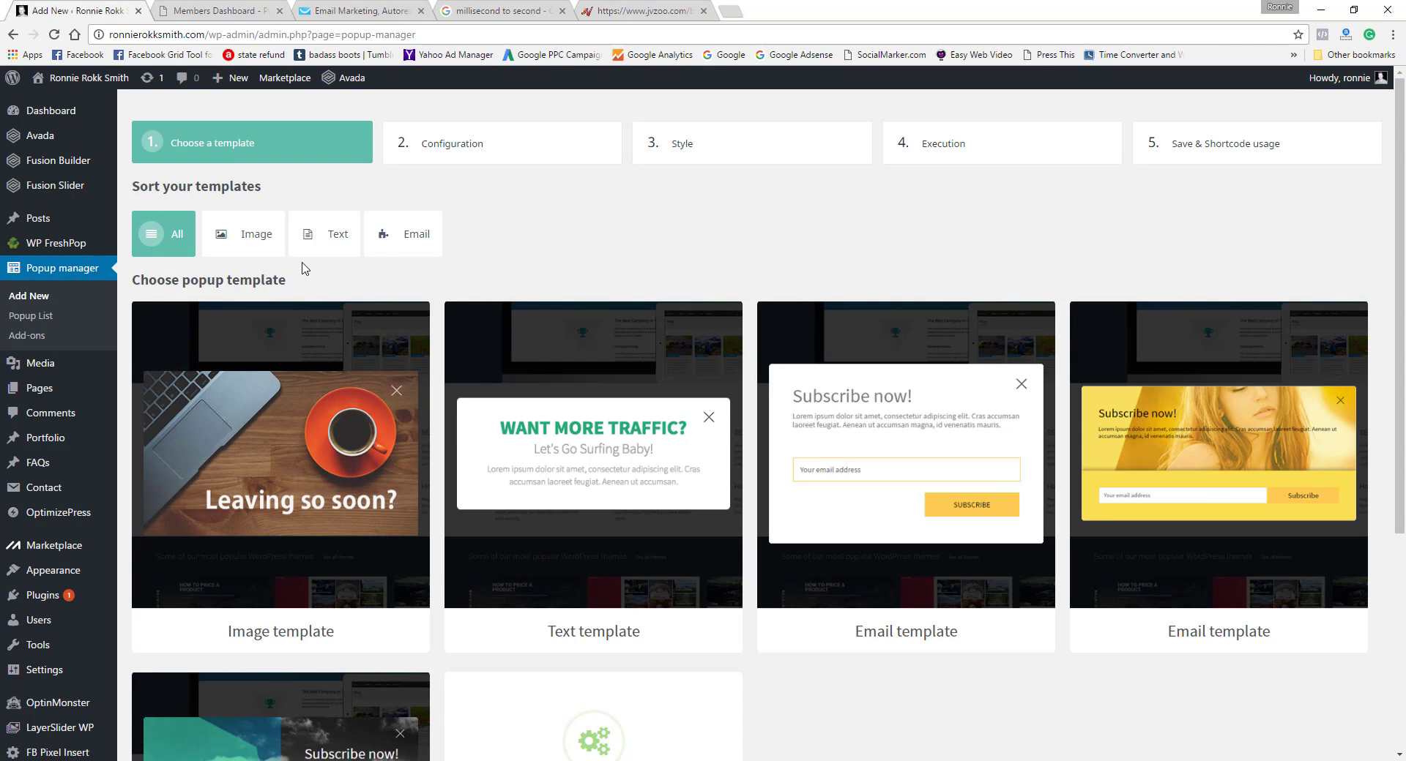
Step: Open the "popup test" page for editing, replace its shortcode with [popup_manager id="4"], and update the page
click(42, 394)
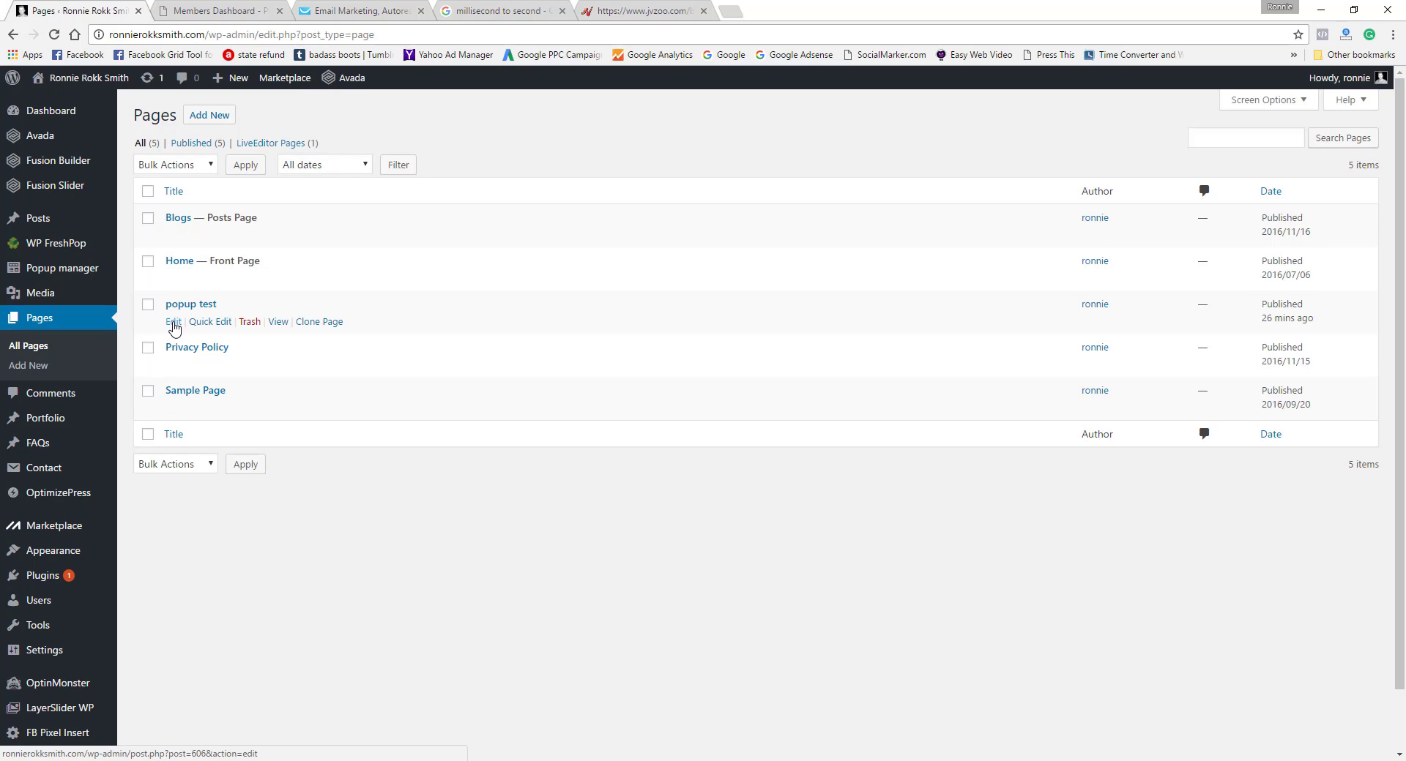
click(174, 324)
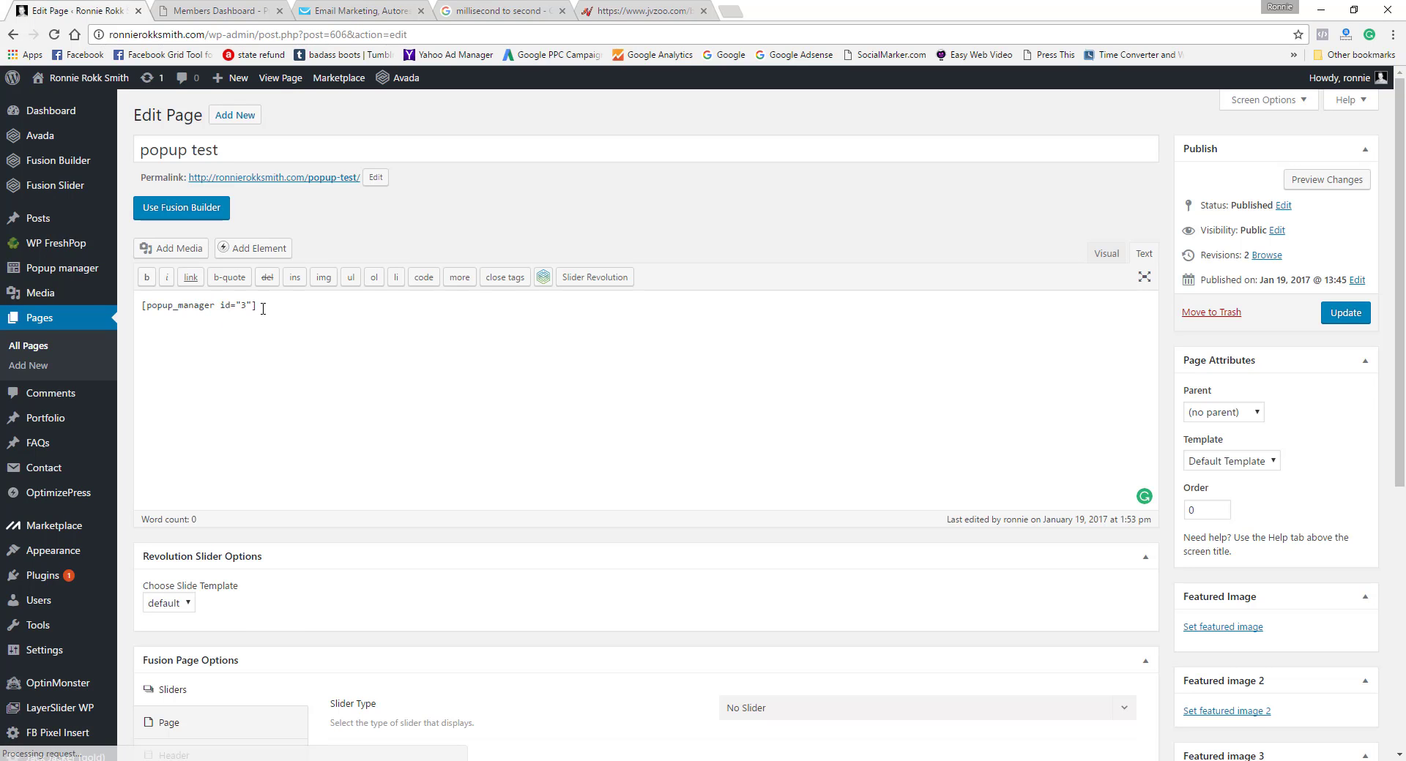
drag(258, 306, 98, 309)
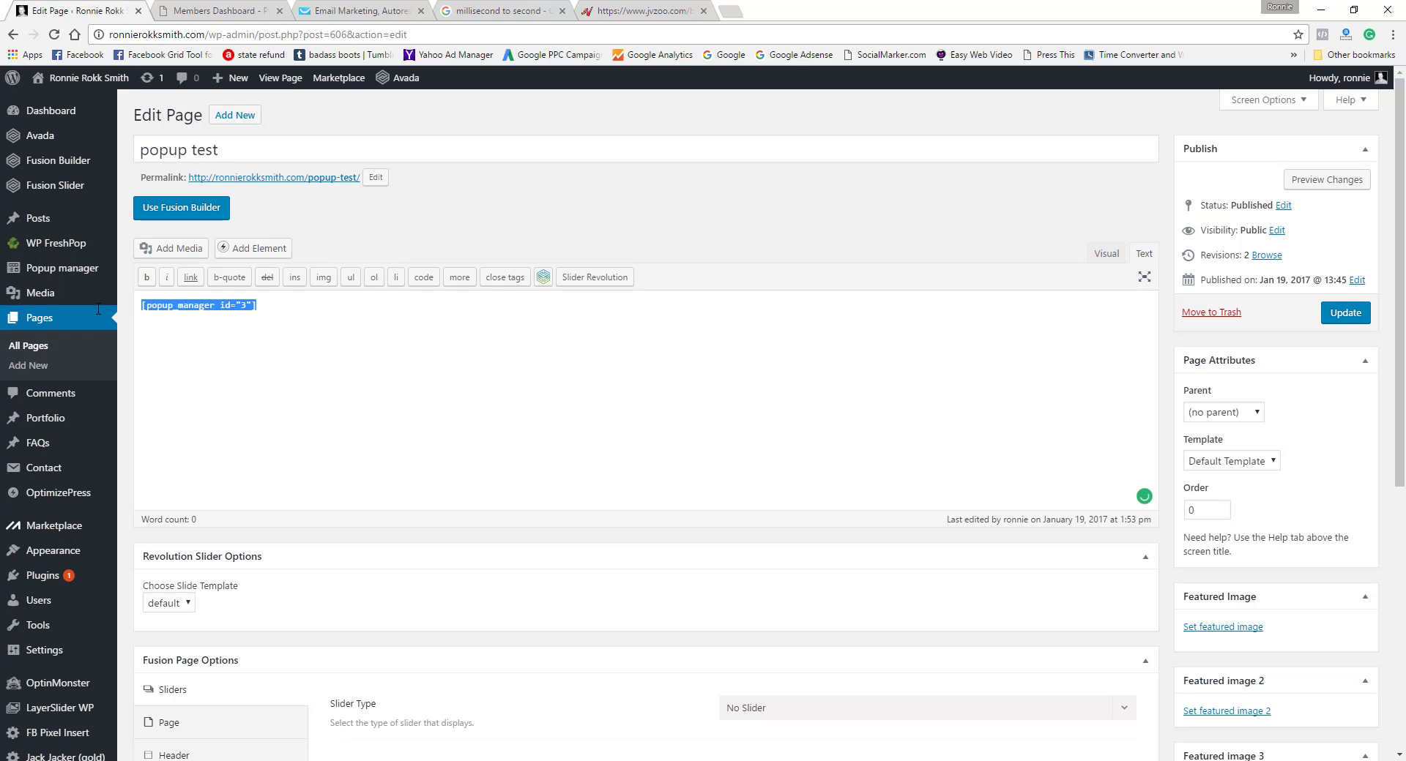
right_click(199, 308)
click(235, 358)
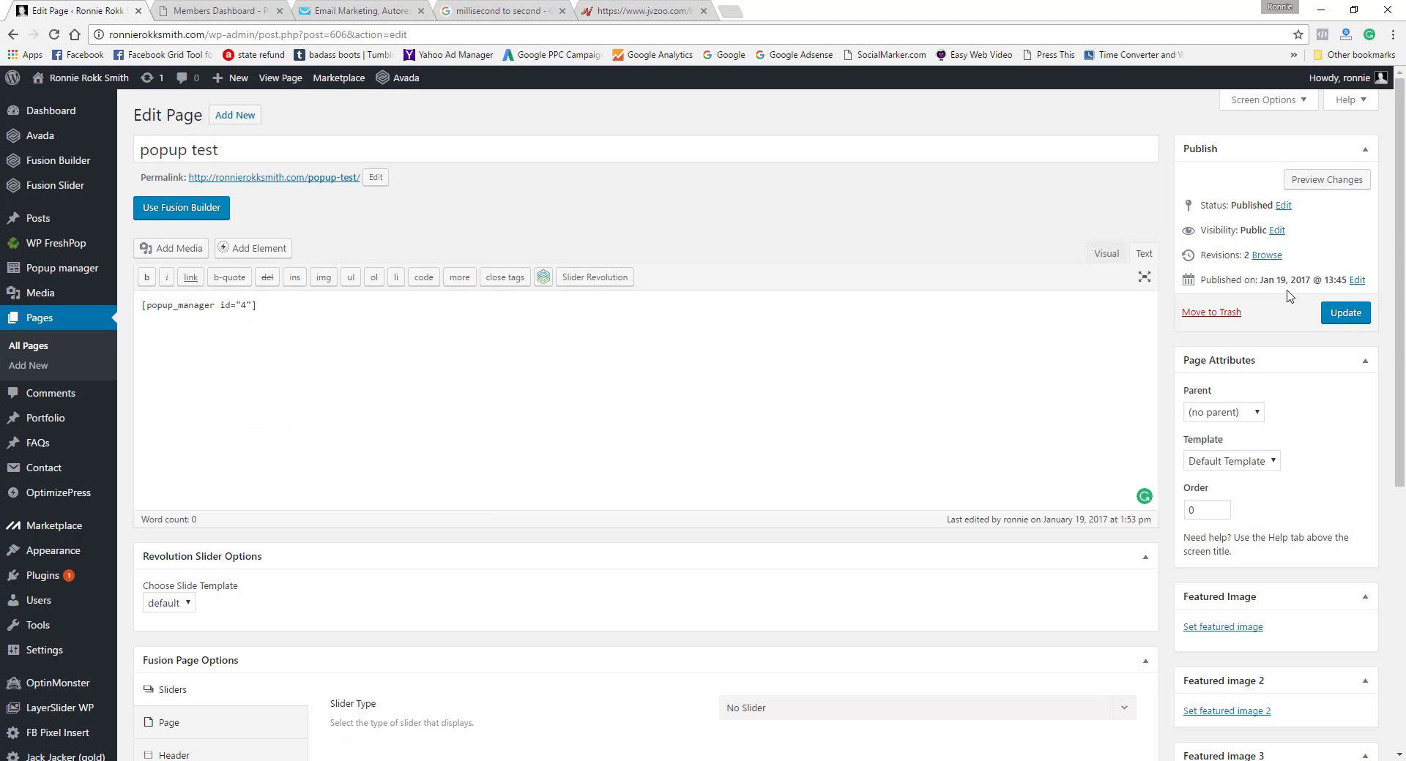
click(1346, 313)
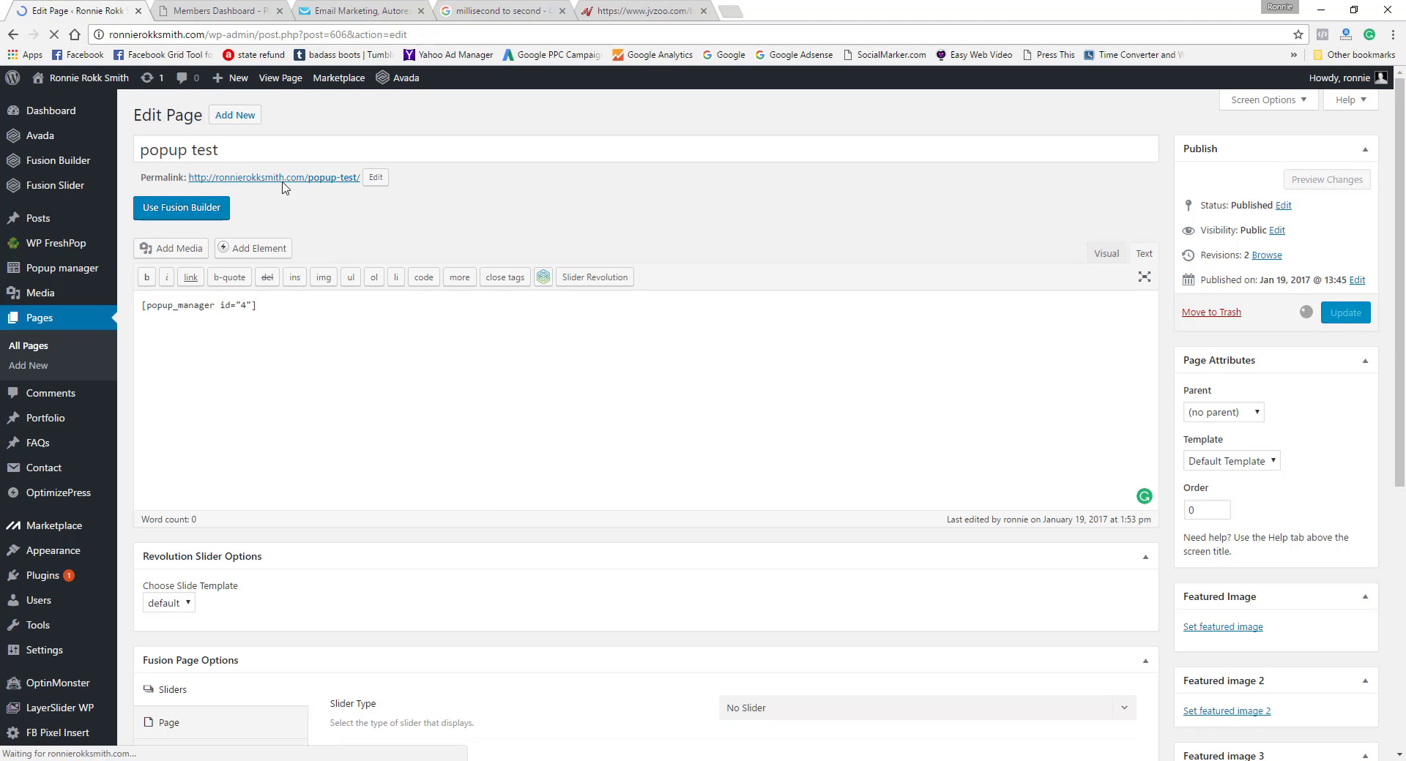
Step: Open the live popup test page in a new tab, trigger the exit-intent popup, and close the popup and the page
right_click(303, 220)
click(325, 232)
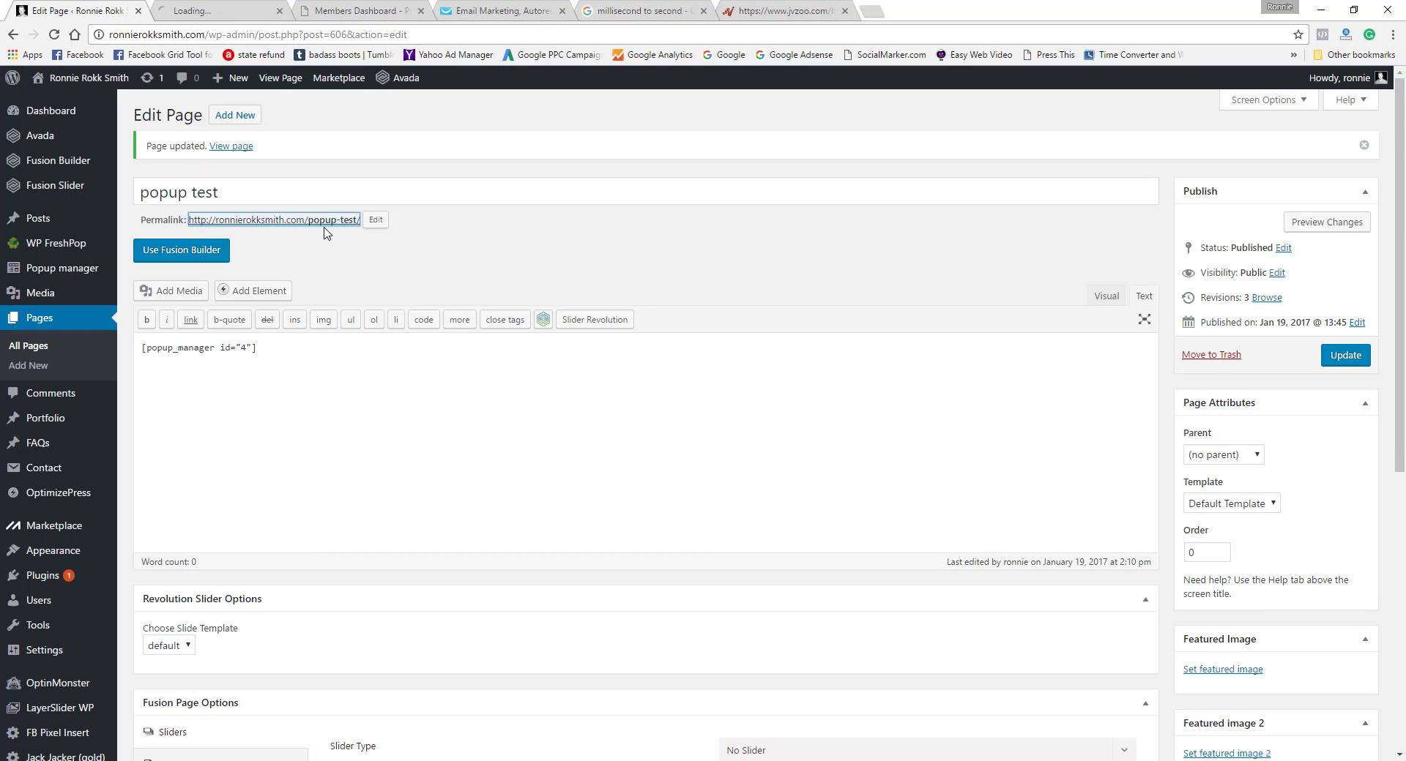
click(207, 12)
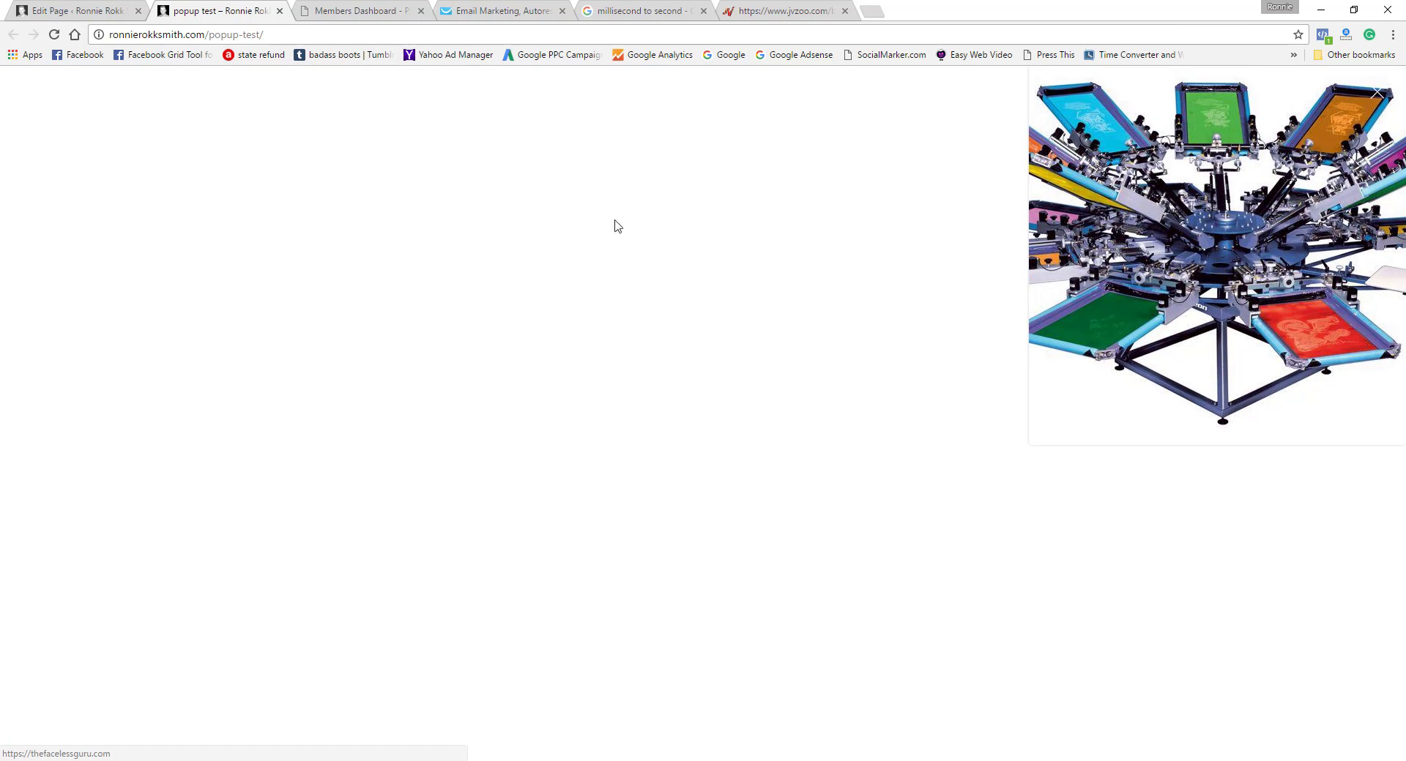
click(1378, 94)
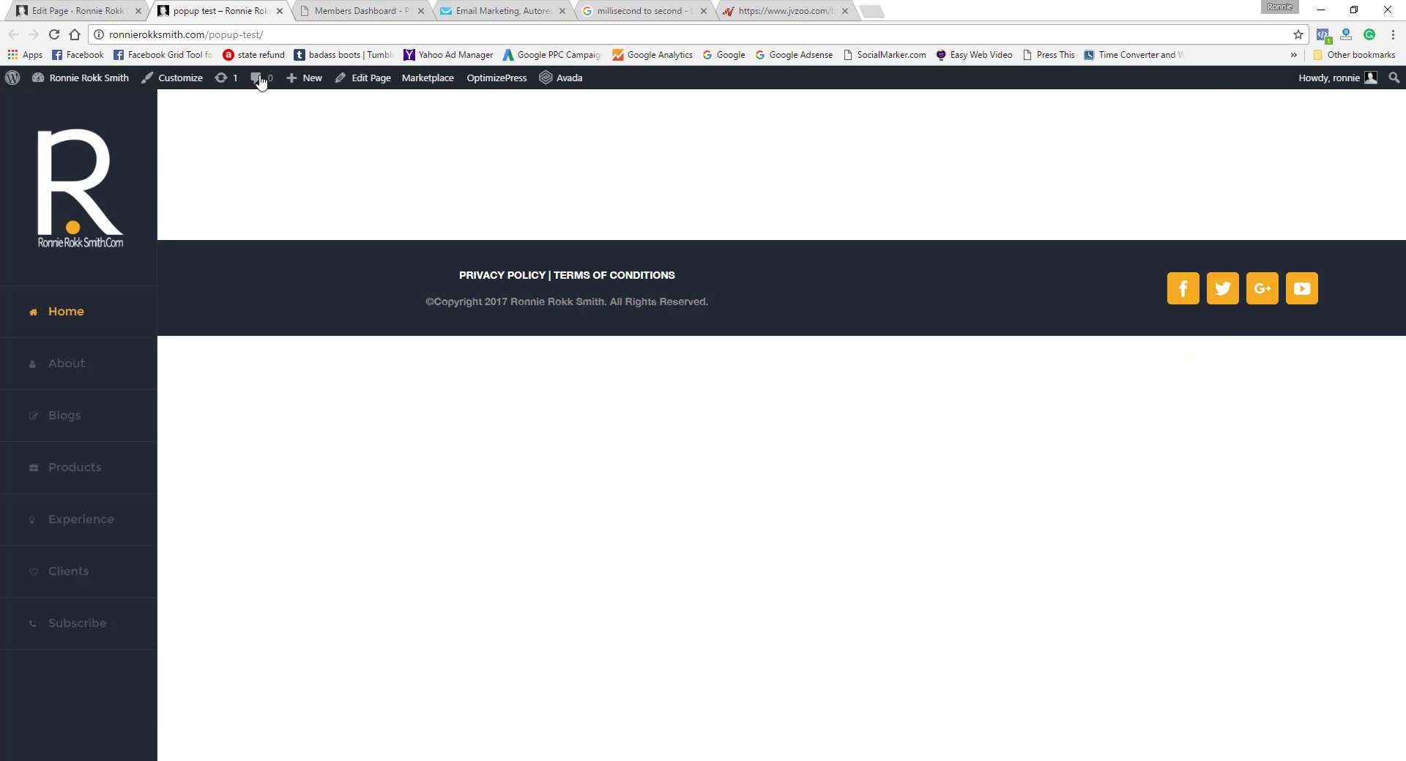
click(279, 11)
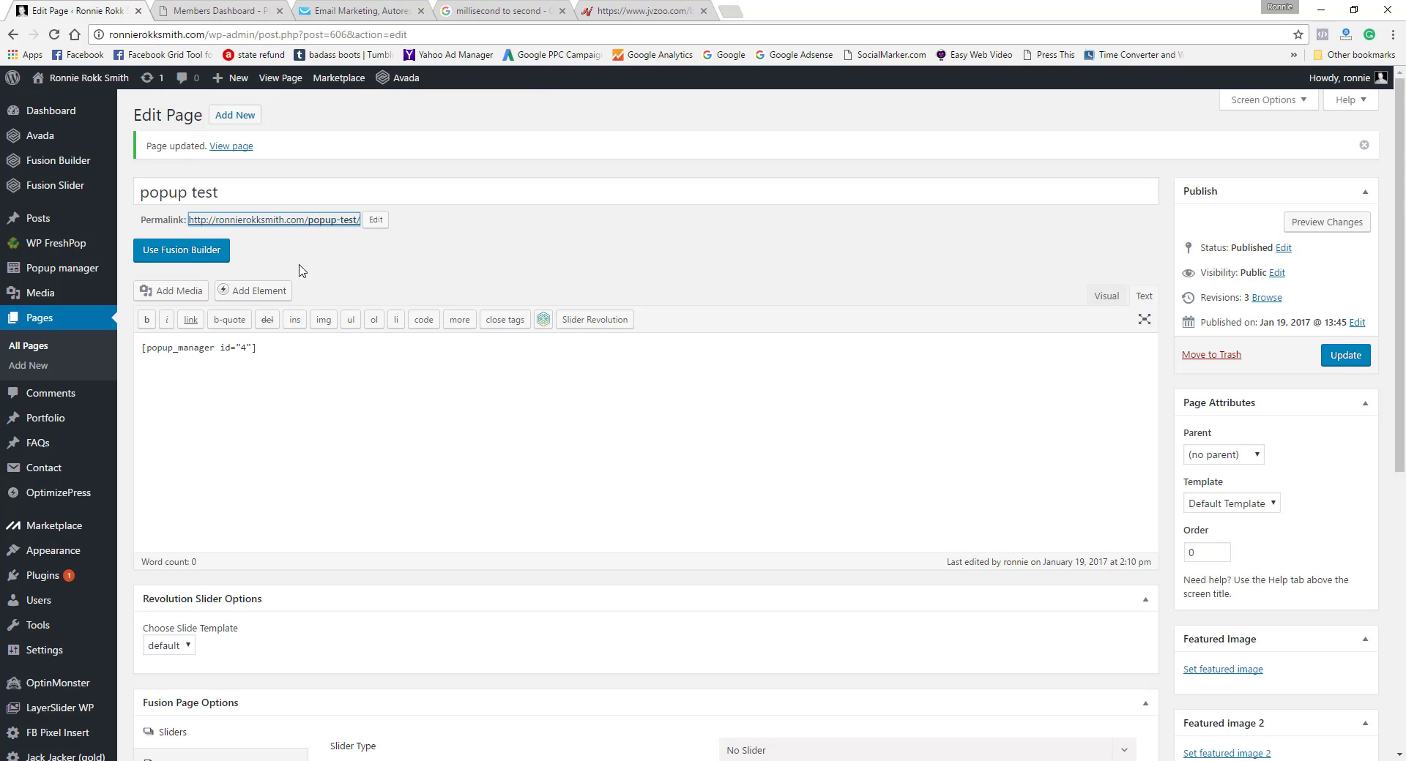
Step: Search the WordPress plugin directory for "popup manager"
mouse_move(53, 271)
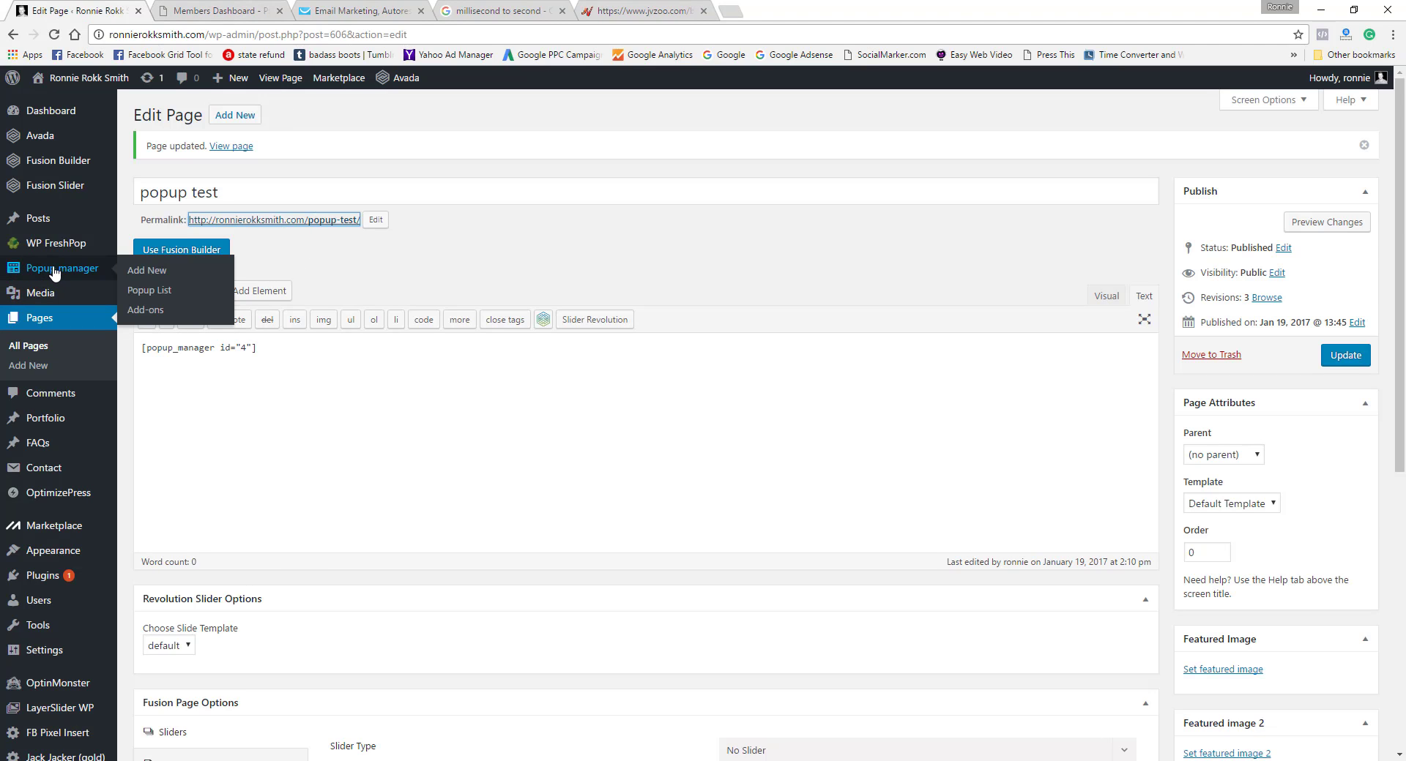
click(62, 273)
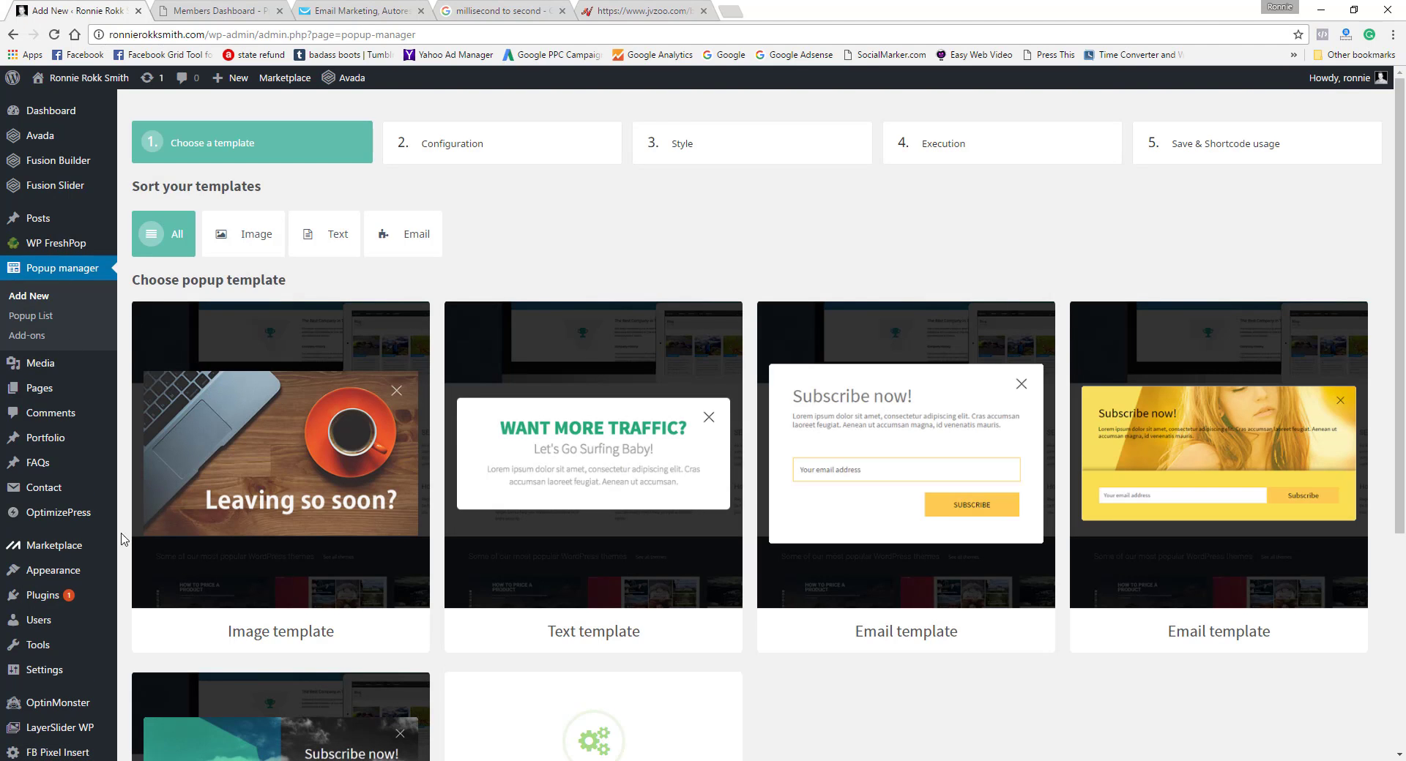
mouse_move(40, 606)
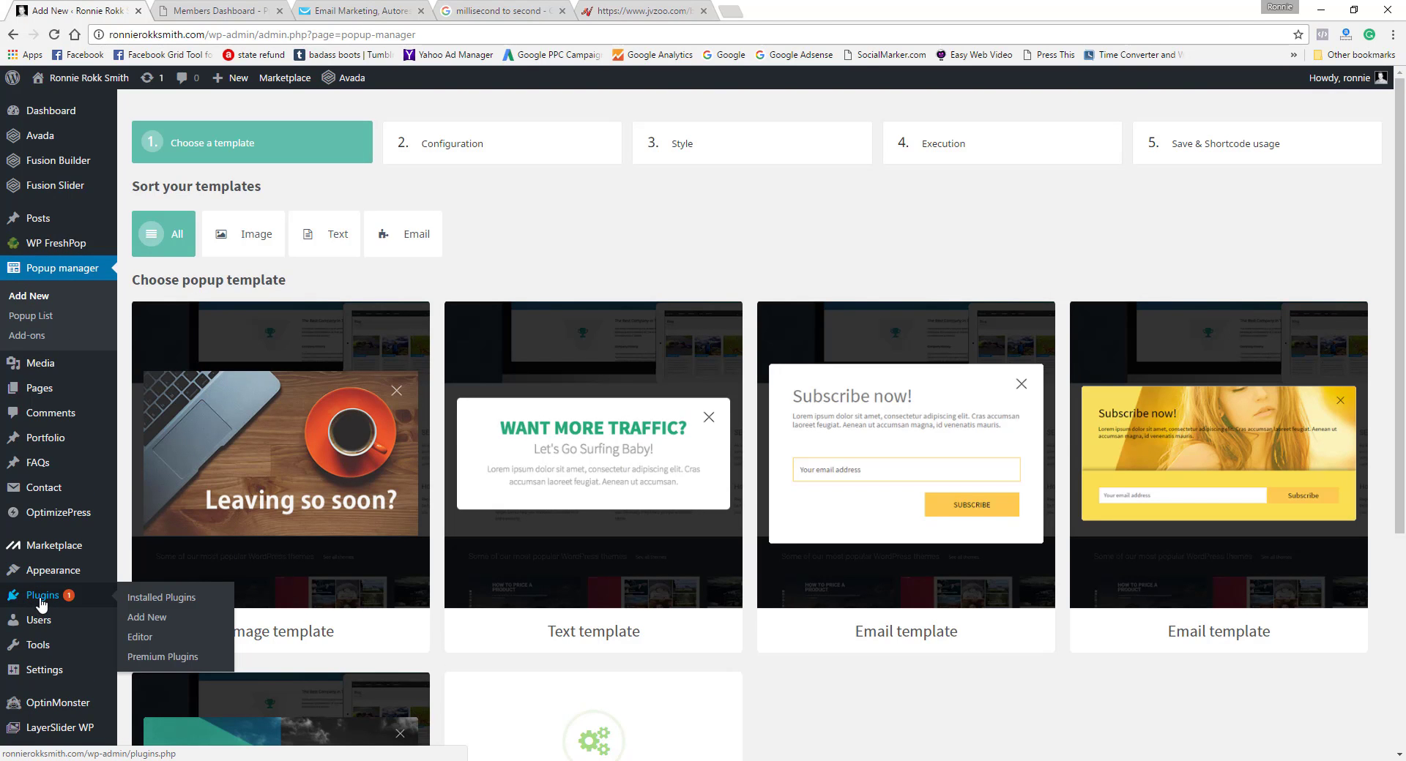
click(157, 619)
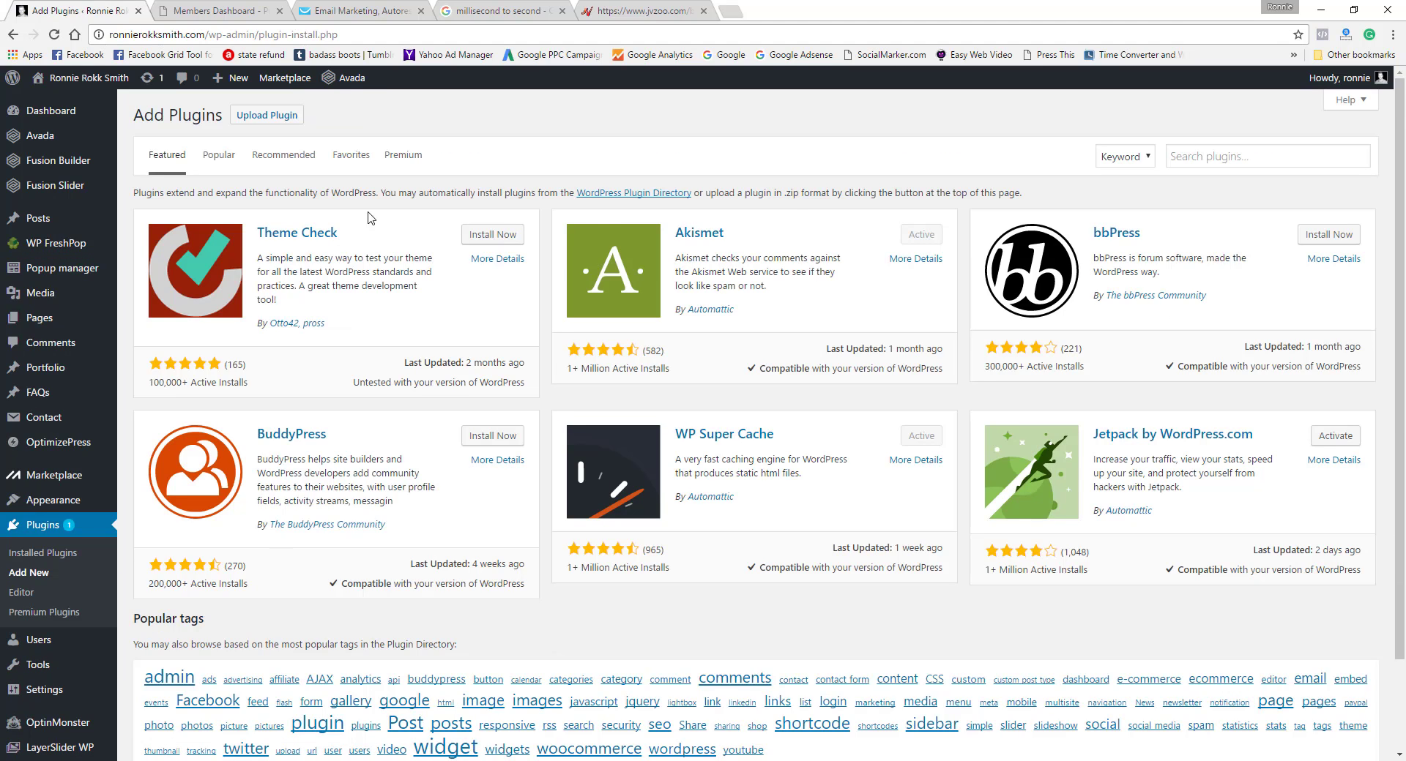
click(249, 118)
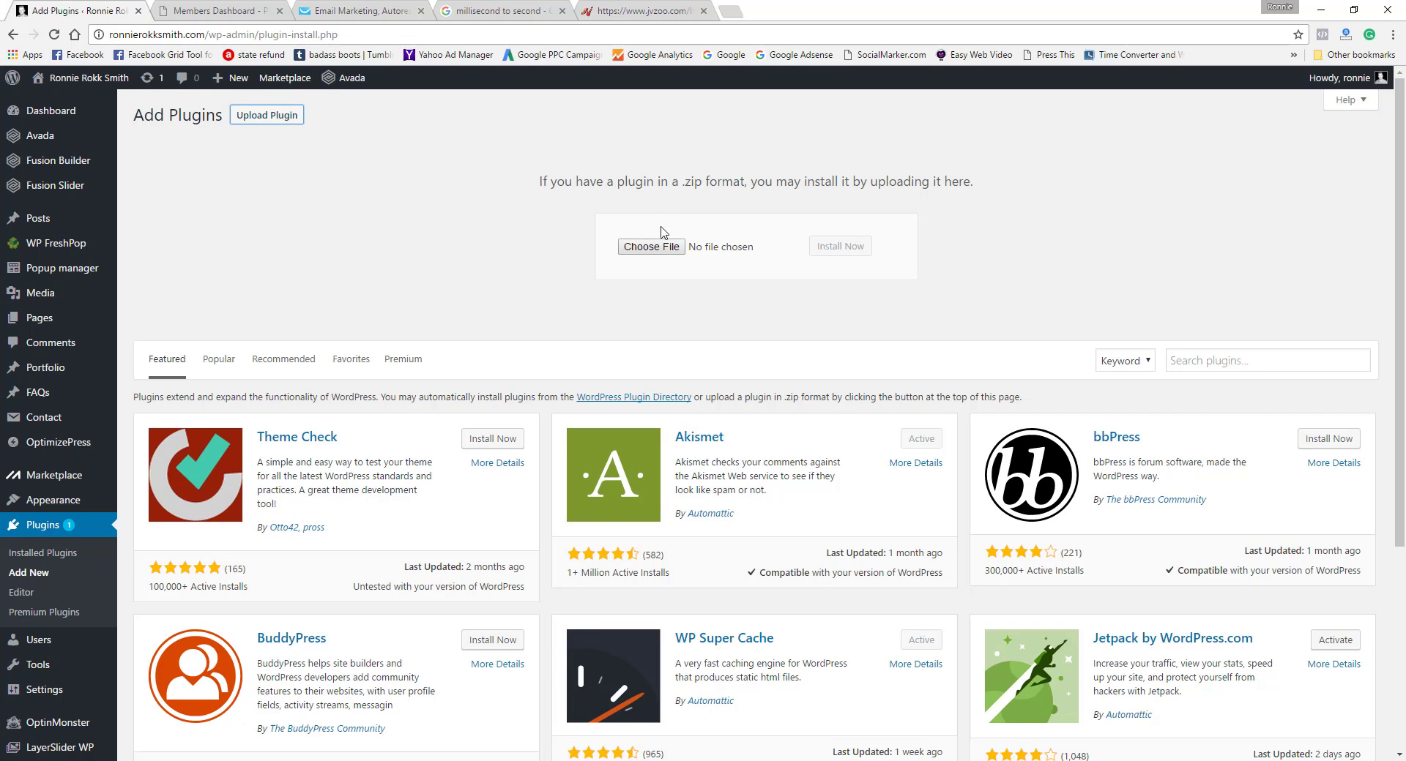
click(1201, 363)
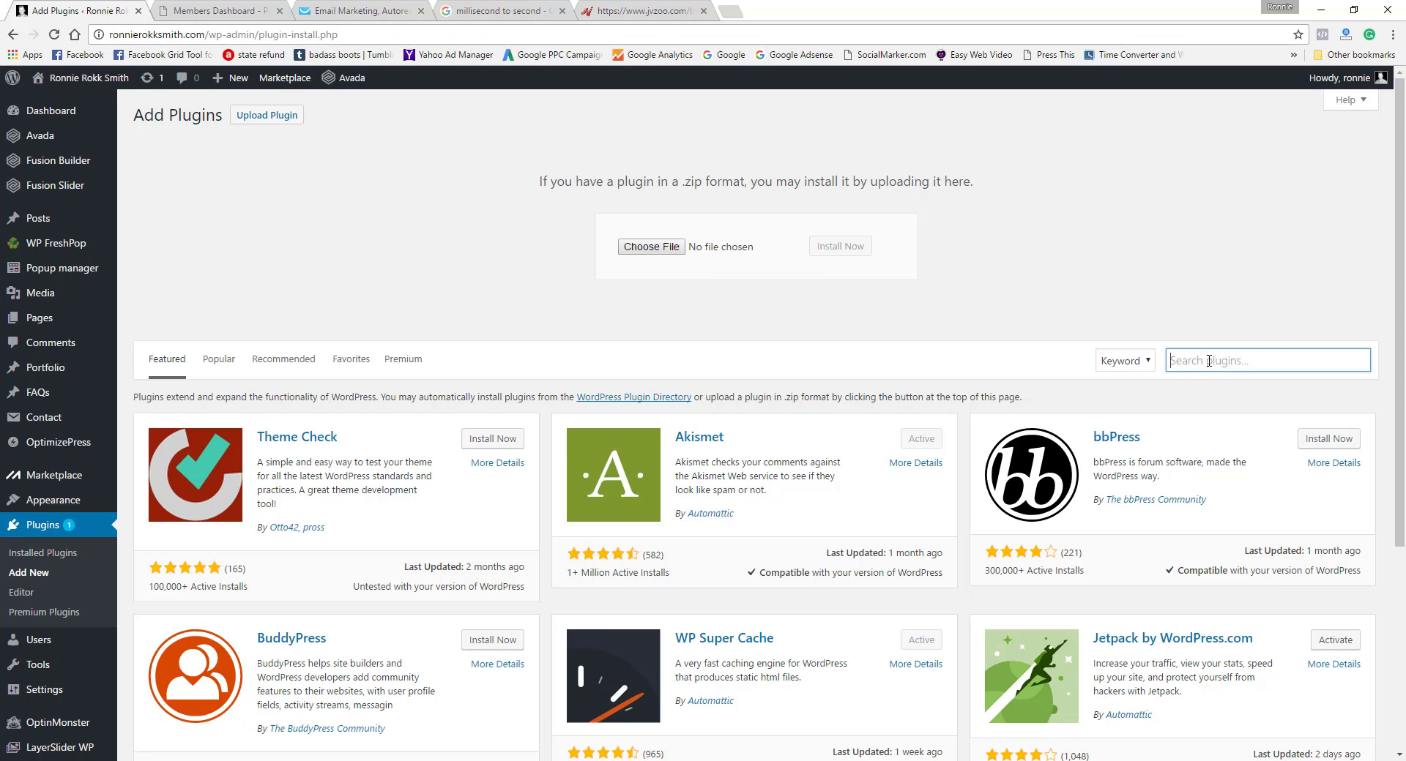
text(po)
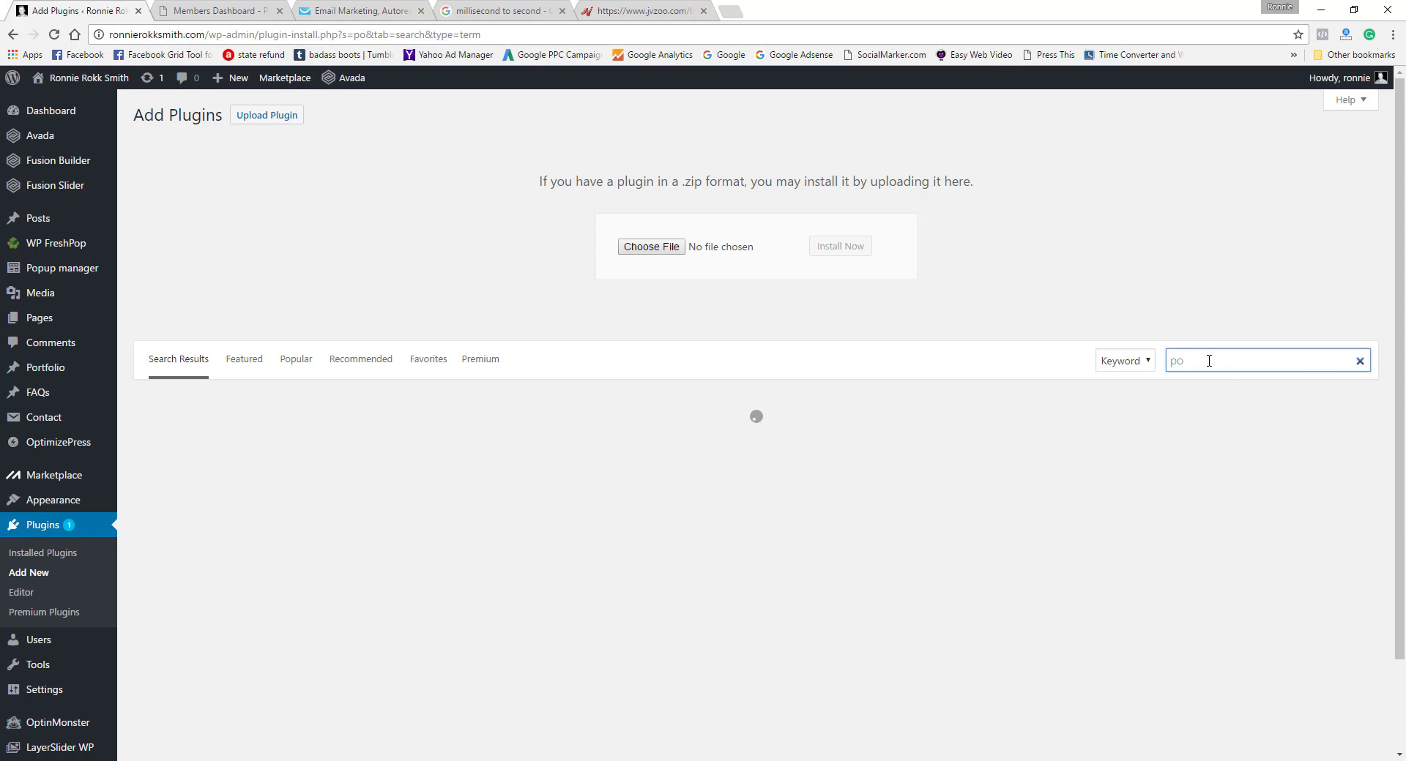
text(p)
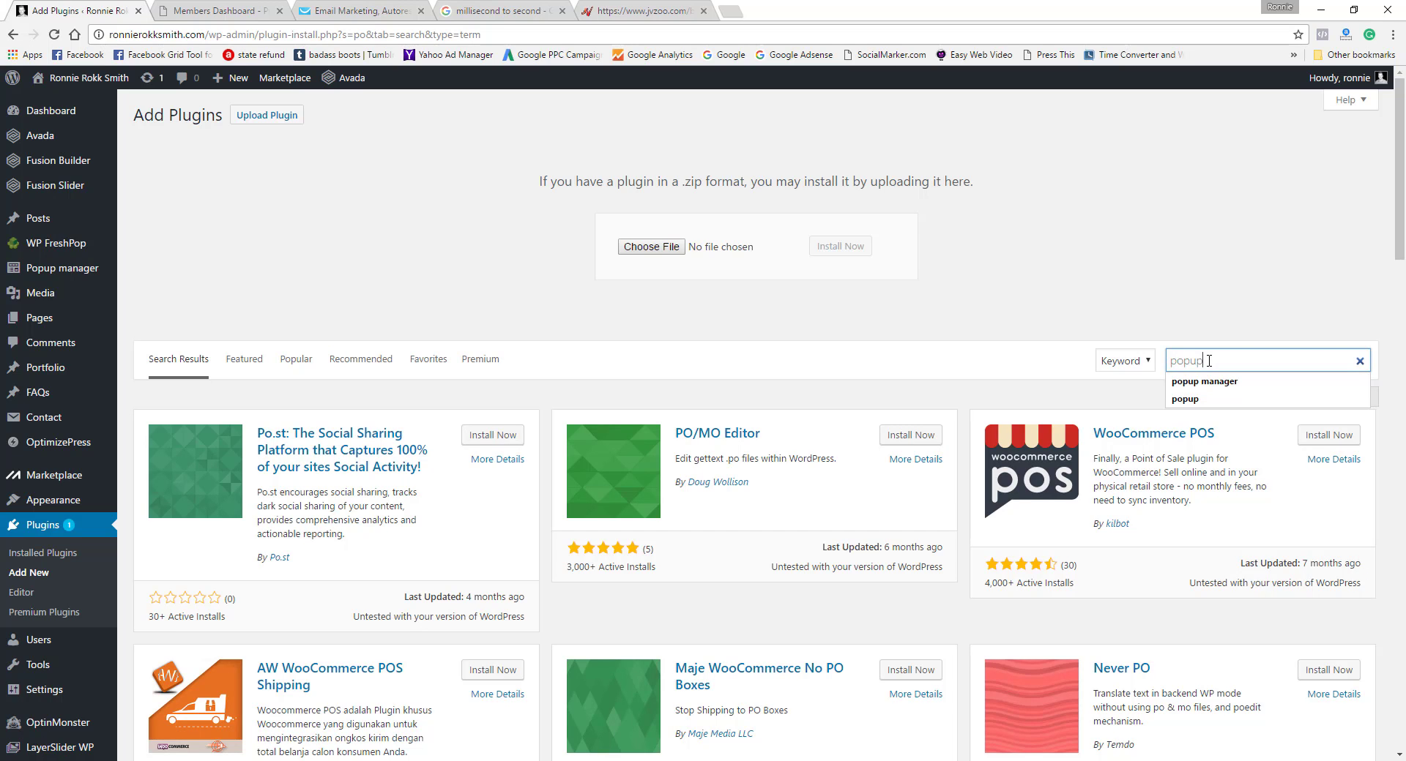
text(up)
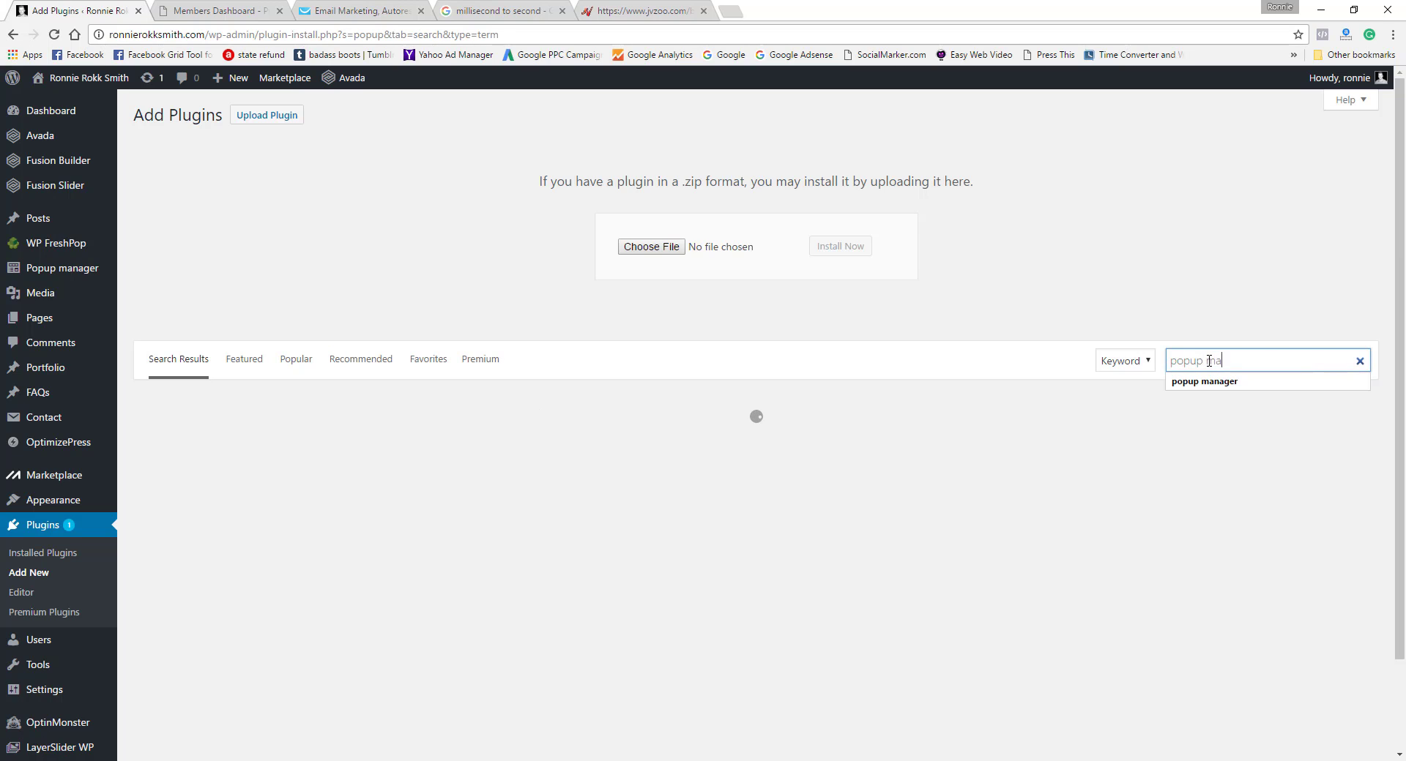
text( manager)
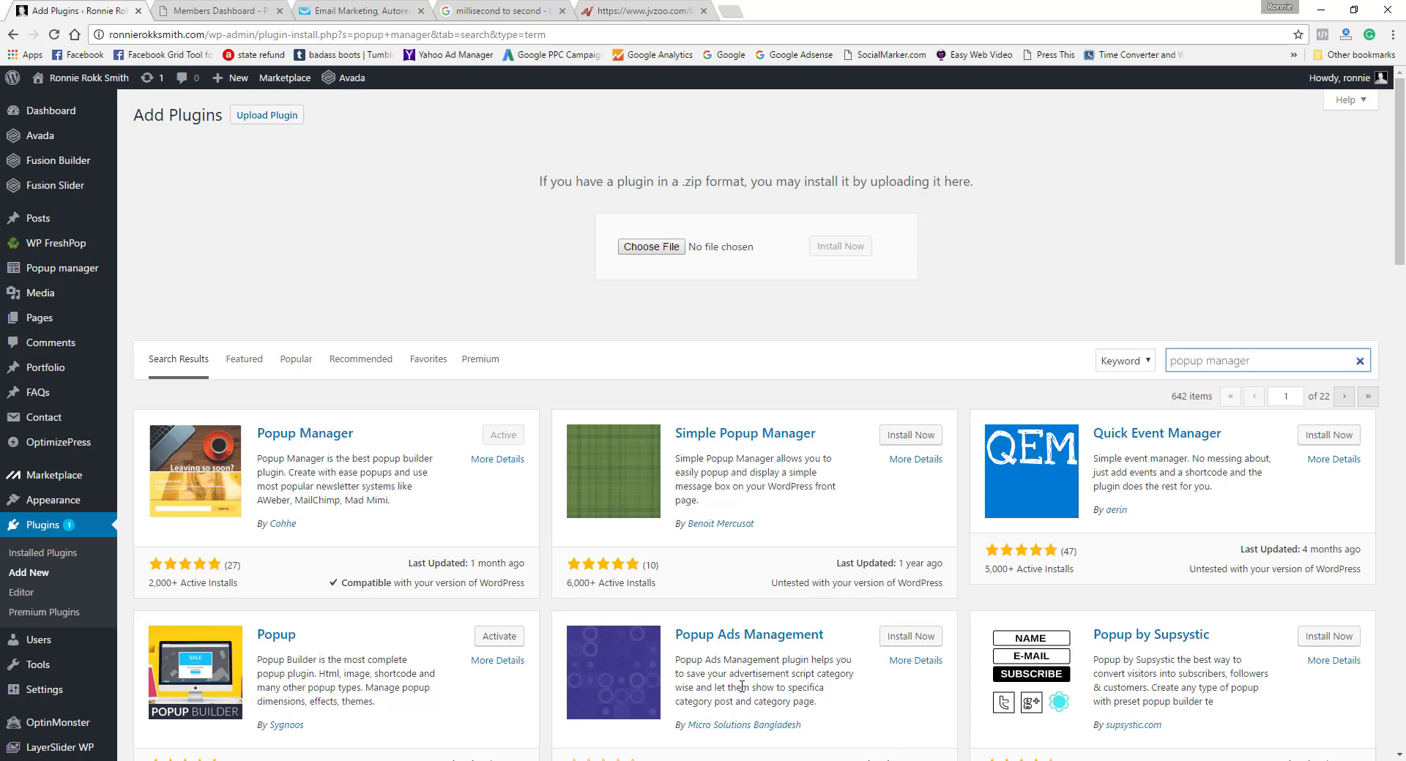
Step: Start a new popup in Popup manager using the yellow "Subscribe now!" email template
click(57, 272)
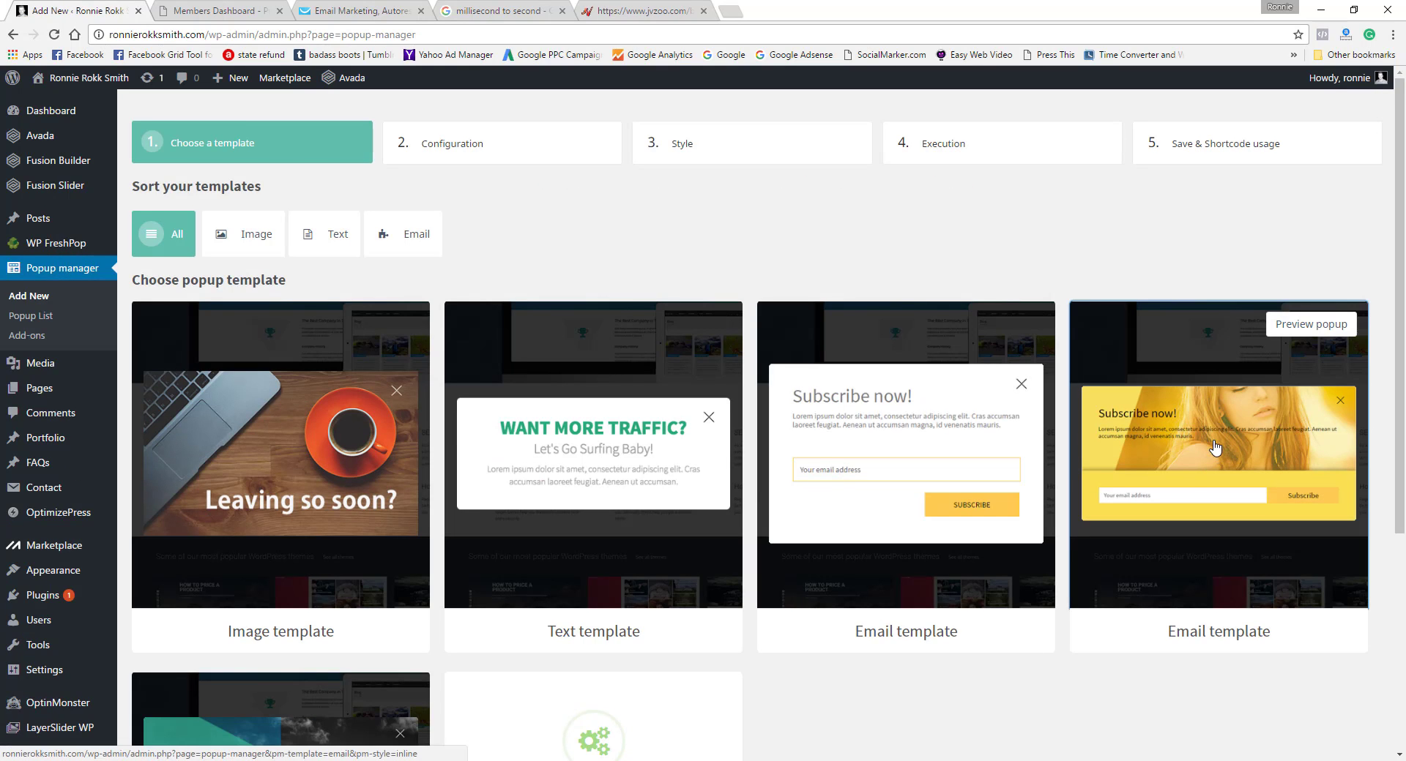
click(1214, 446)
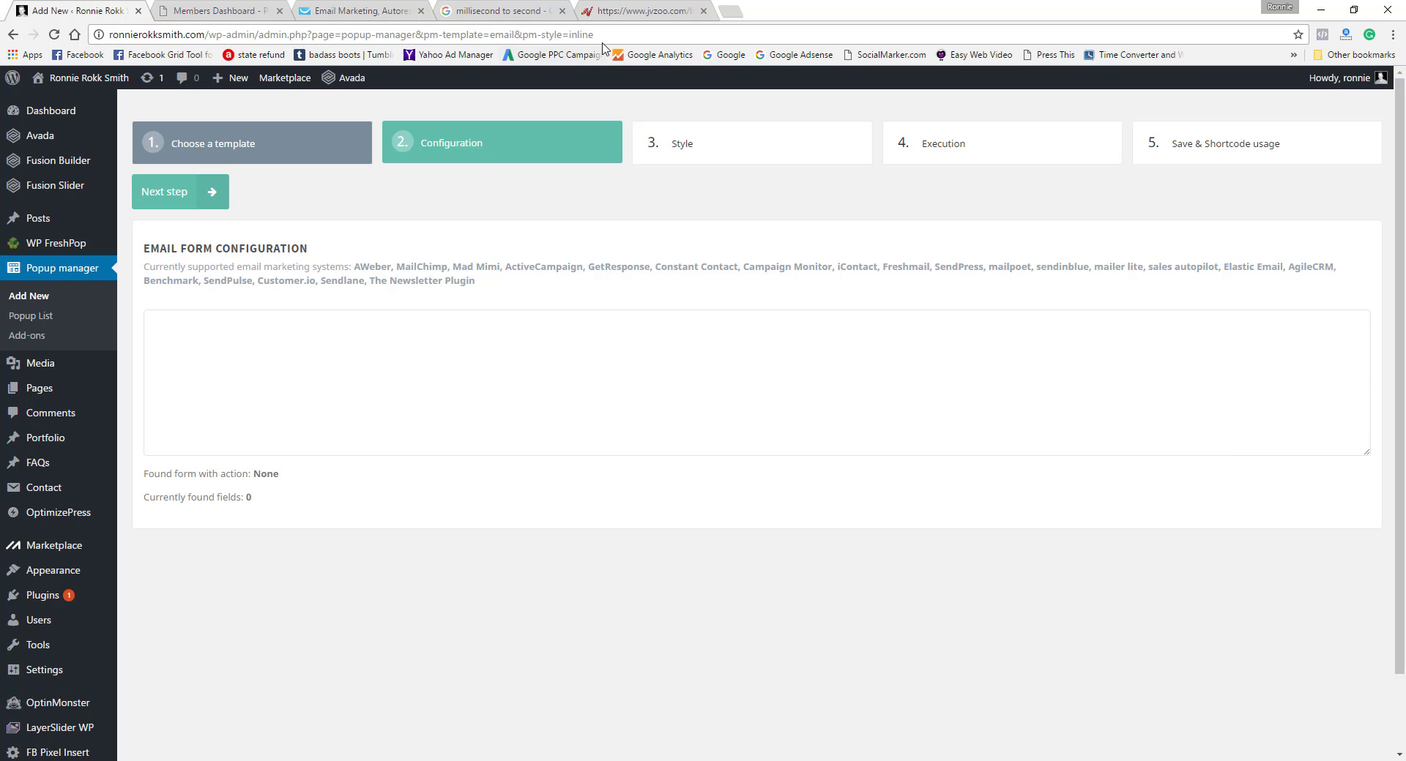
Step: Switch to GetResponse and review the plain HTML form's settings, turning the custom thank-you page URL off and back on
click(375, 10)
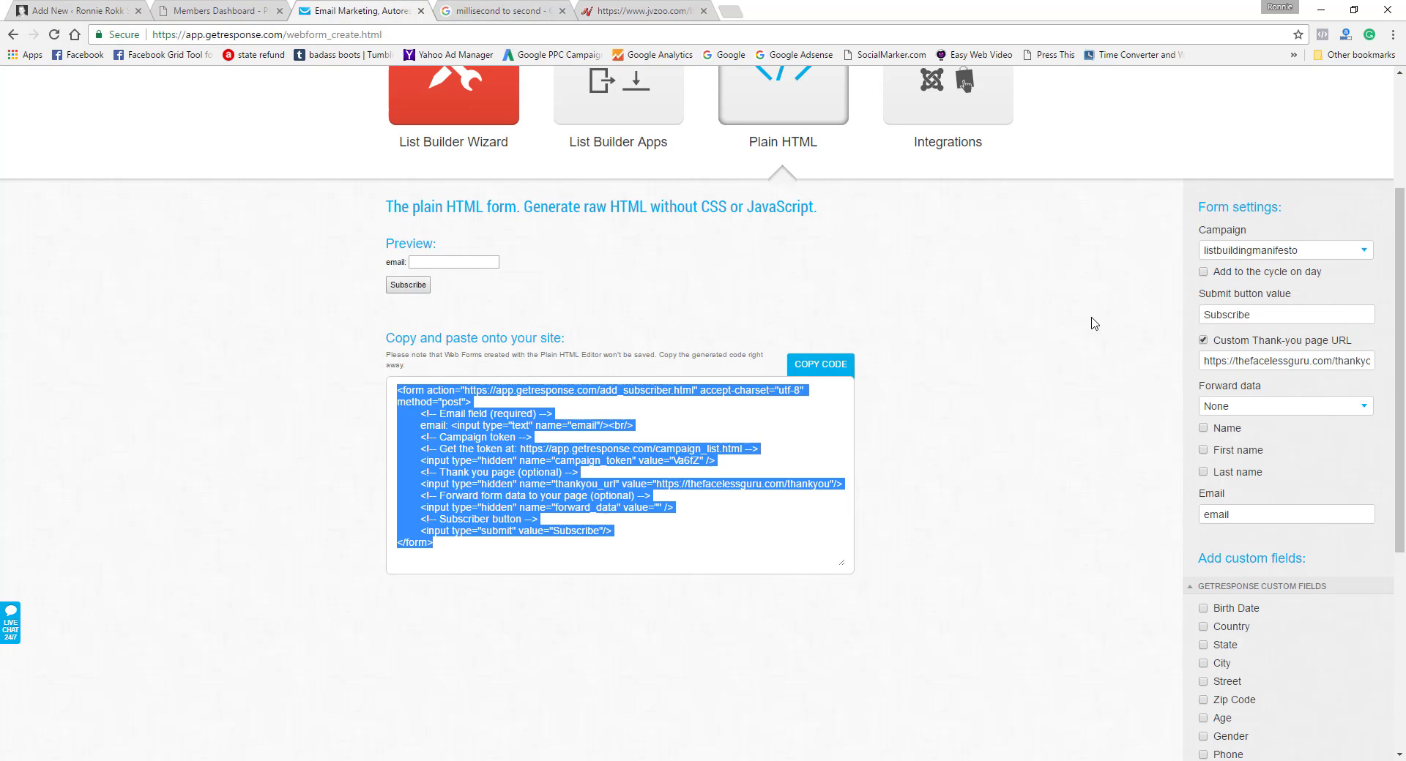
click(842, 424)
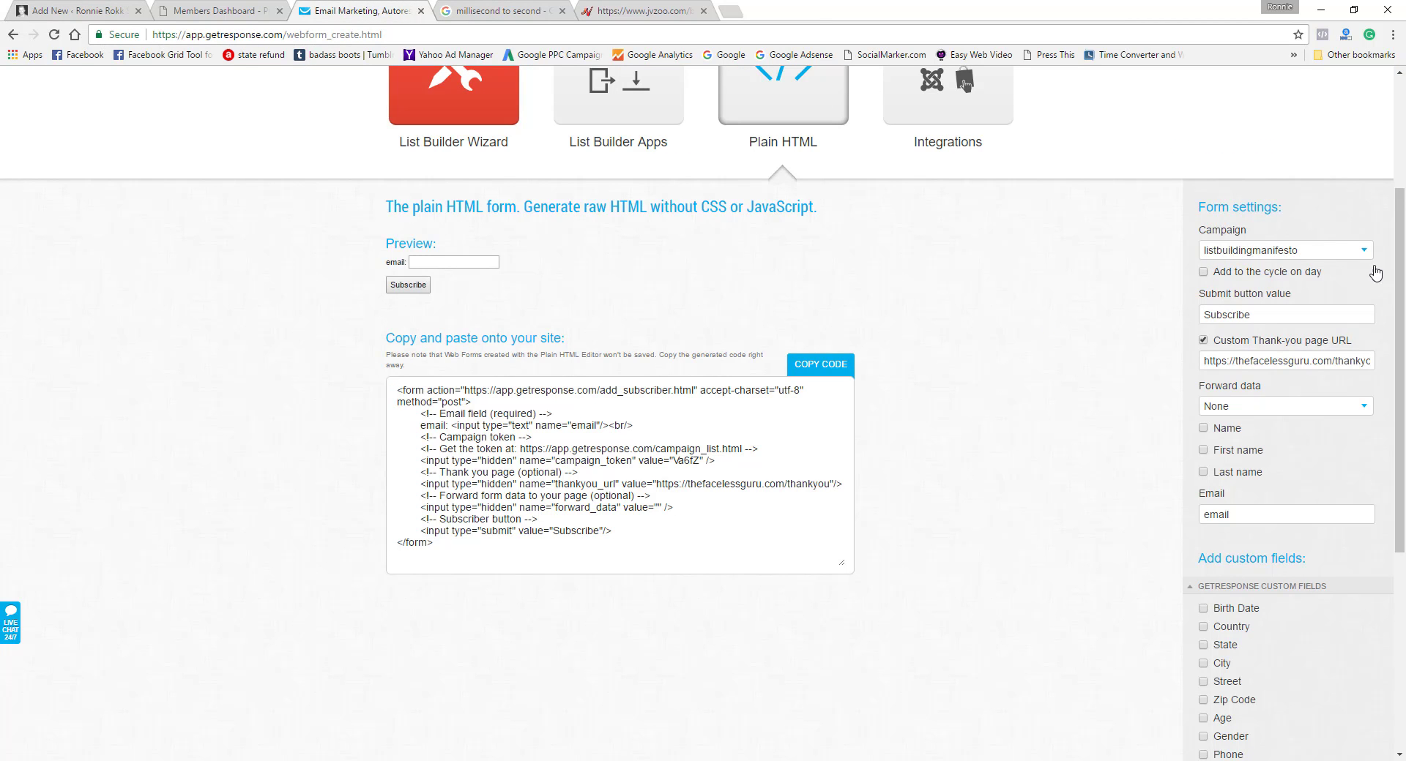
drag(1400, 255, 1399, 40)
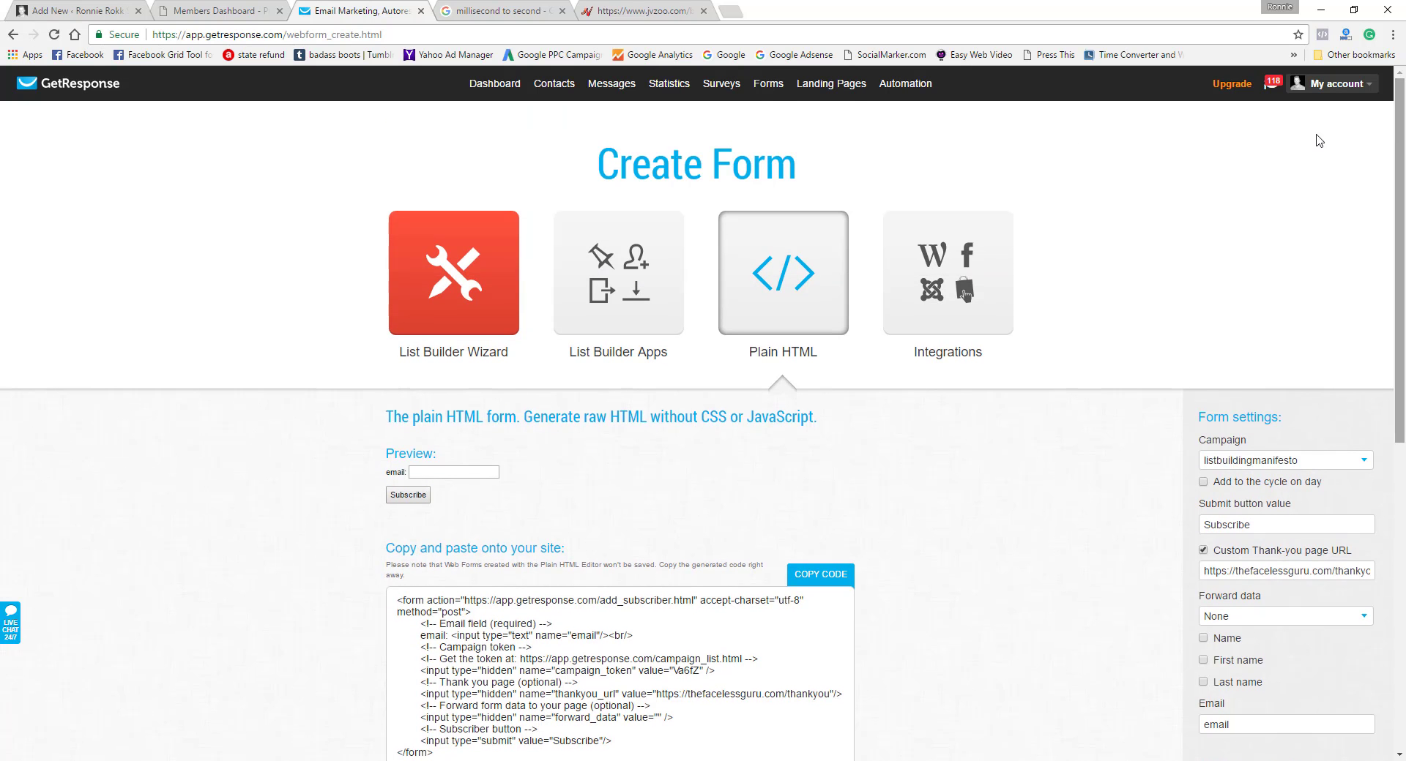
mouse_move(764, 82)
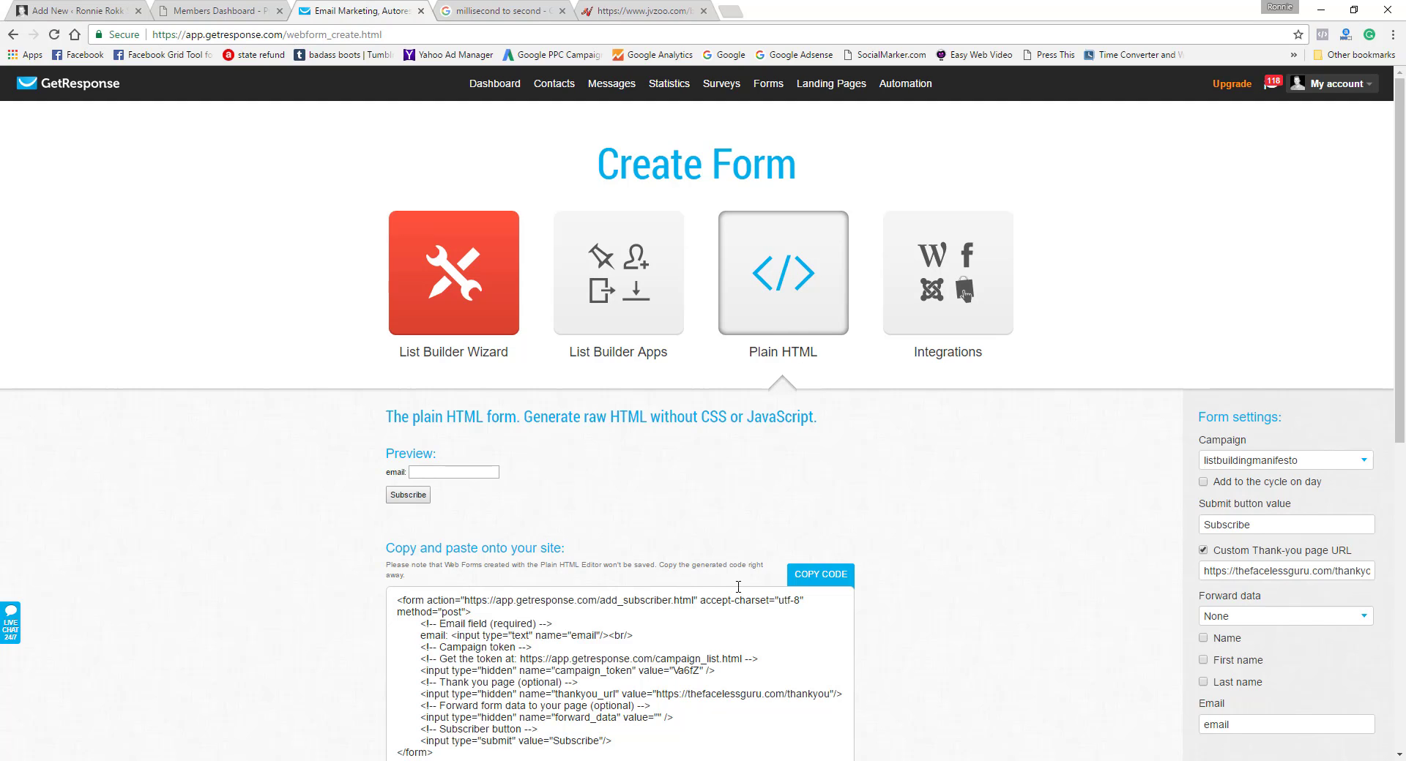
scroll(1394, 324, down, 4)
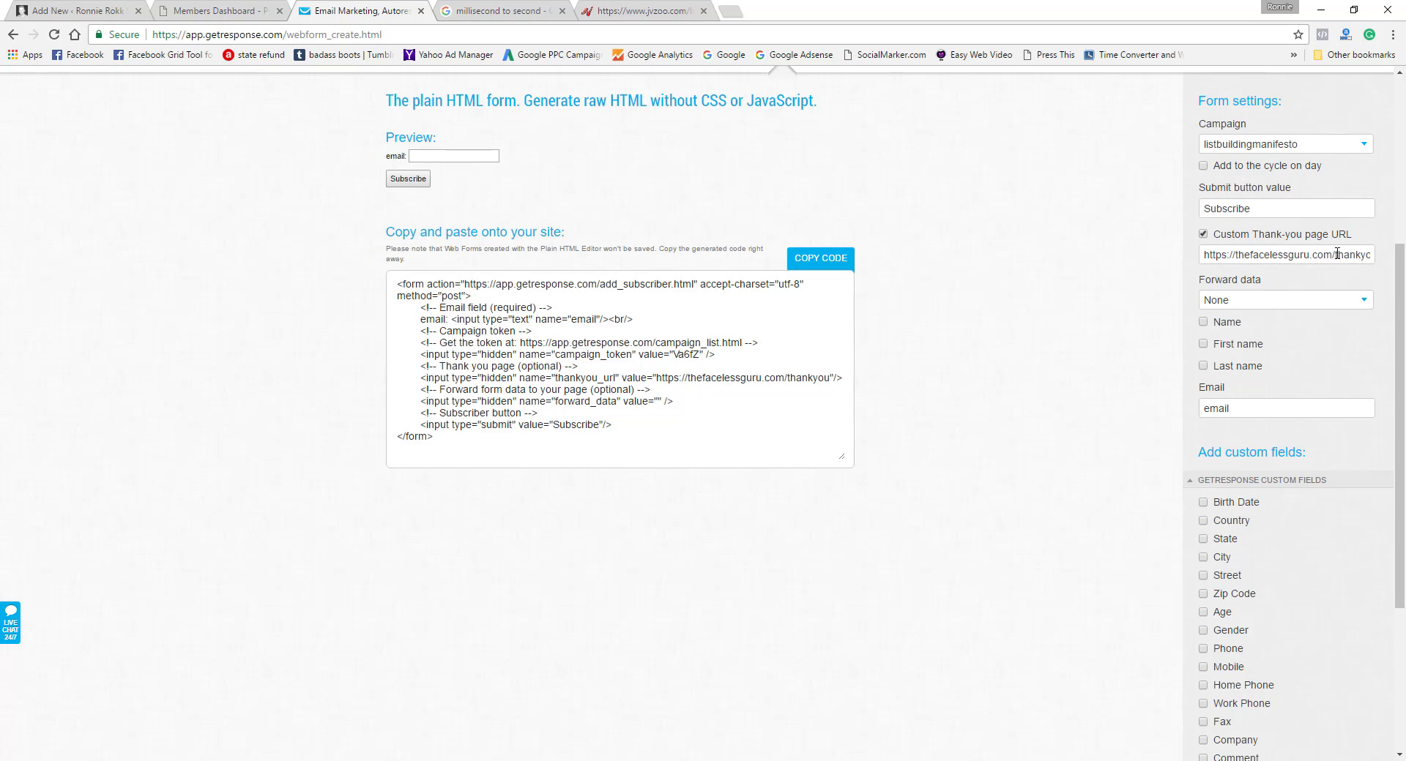
click(1203, 235)
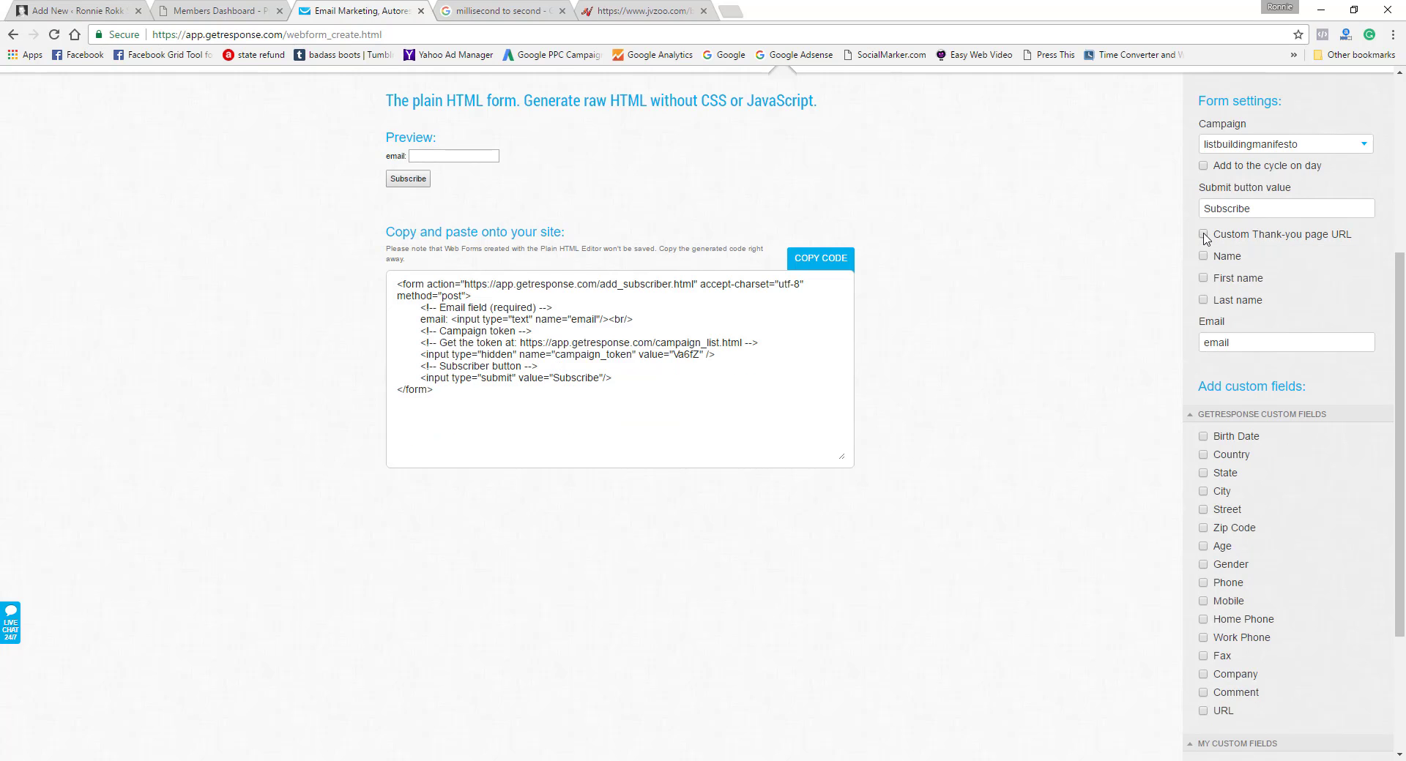
click(1203, 235)
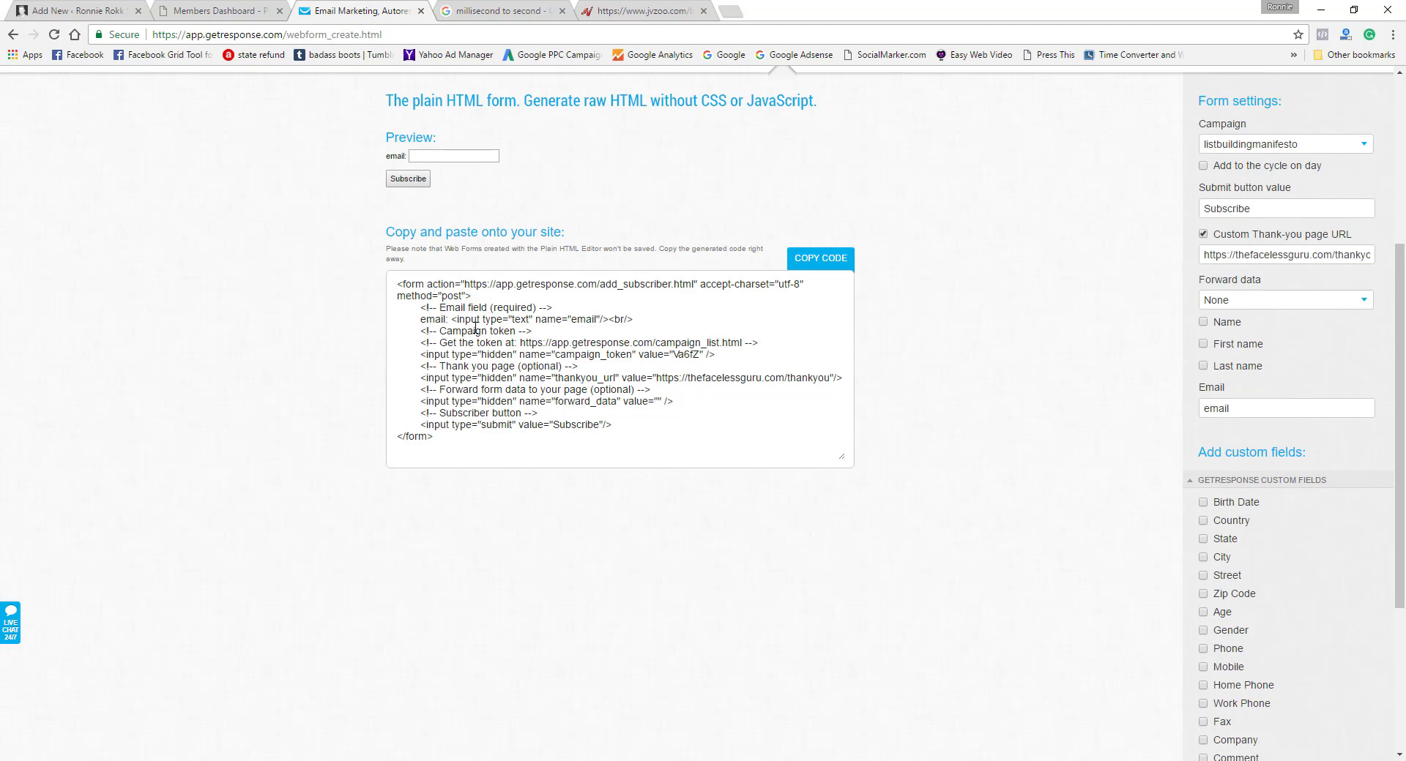
Step: Copy the generated GetResponse form code and paste it into the popup's email form configuration in Popup manager
drag(396, 284, 521, 423)
right_click(522, 422)
click(542, 425)
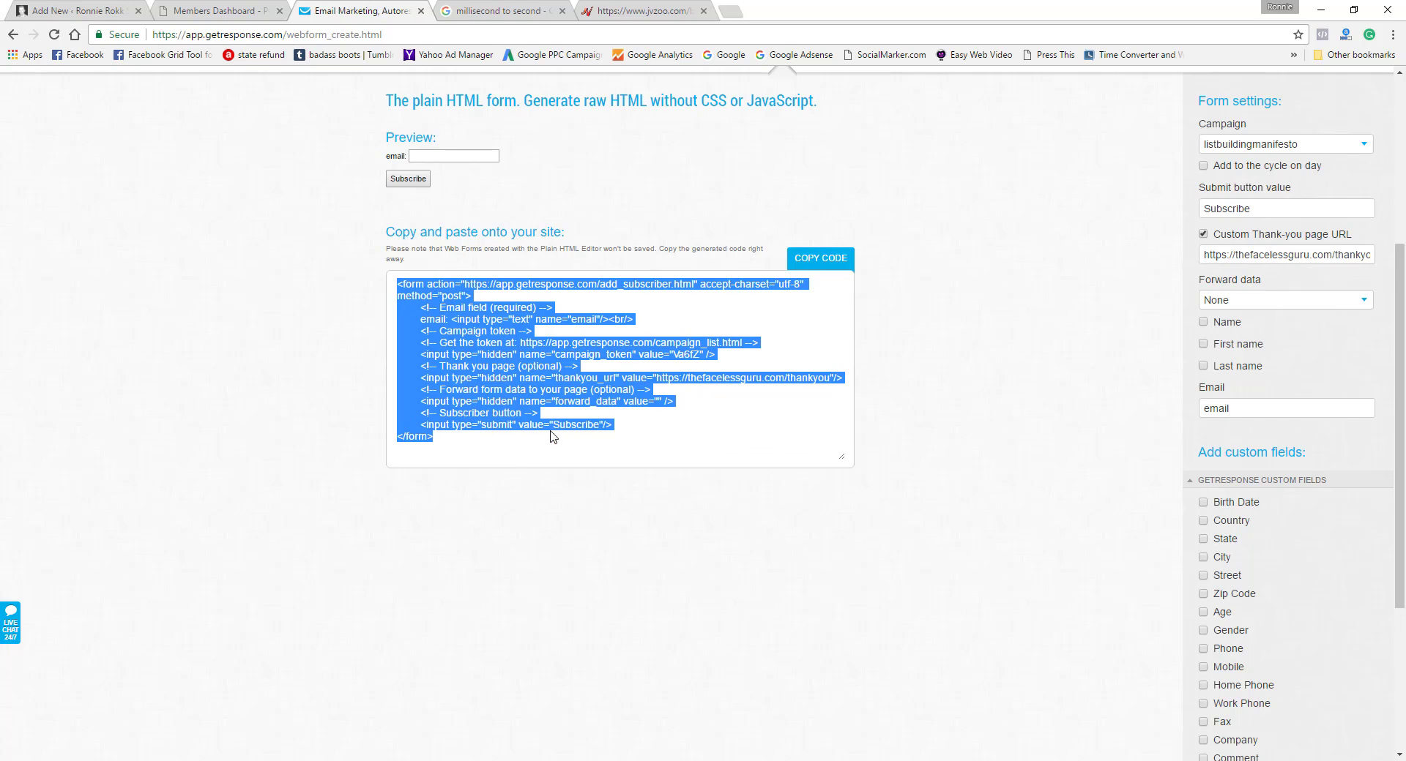
click(76, 10)
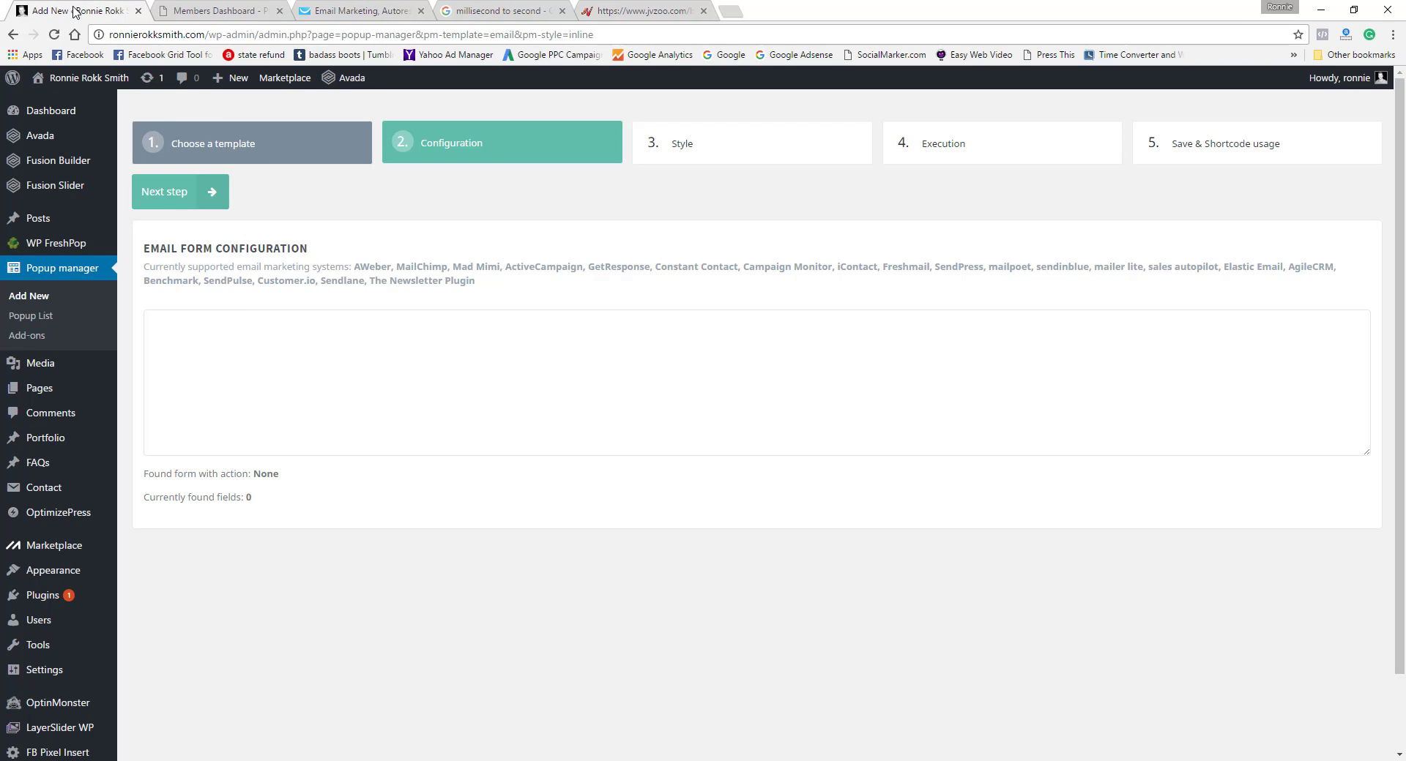
right_click(199, 324)
click(222, 414)
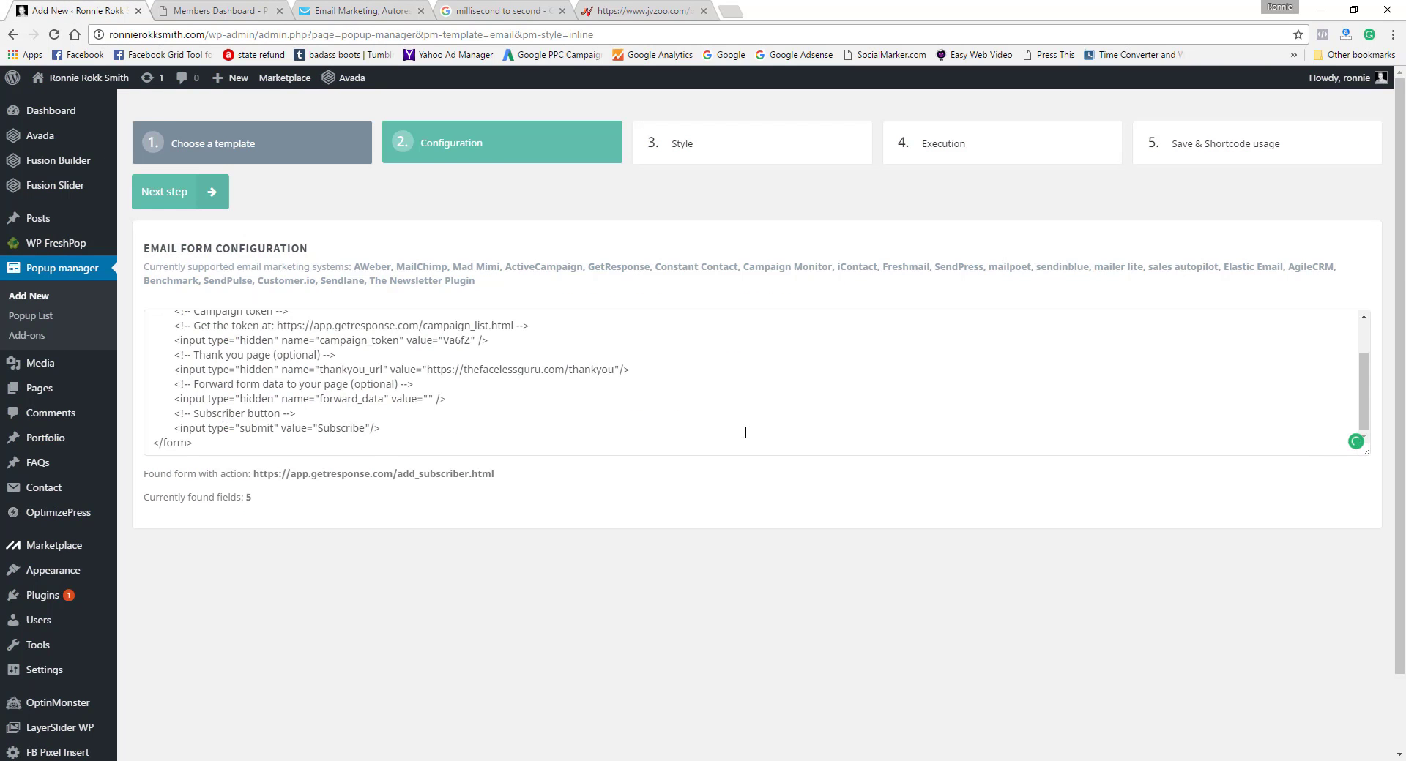
Step: Advance to the popup's style settings and replace the body text with "Fill in the form below to get instant access!"
click(212, 192)
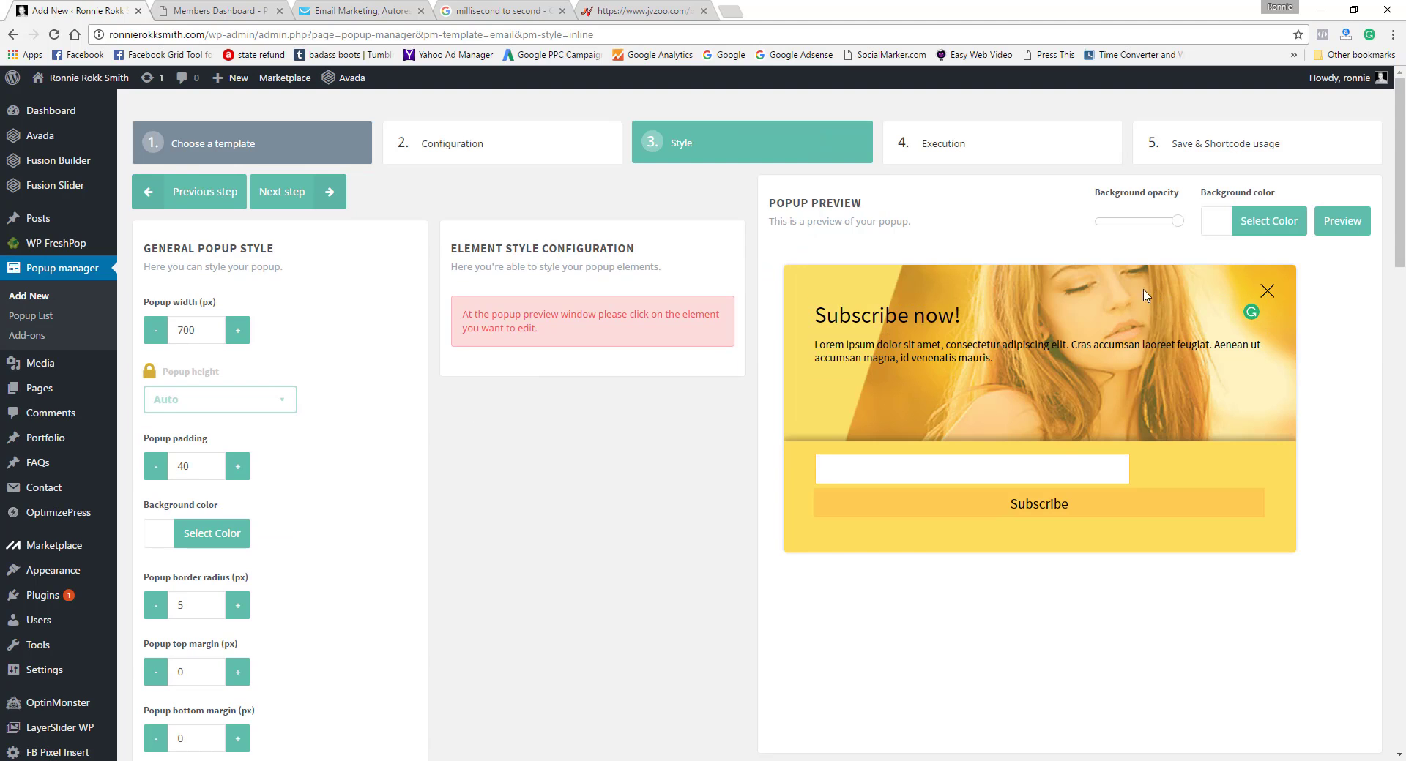
click(994, 358)
drag(994, 358, 809, 343)
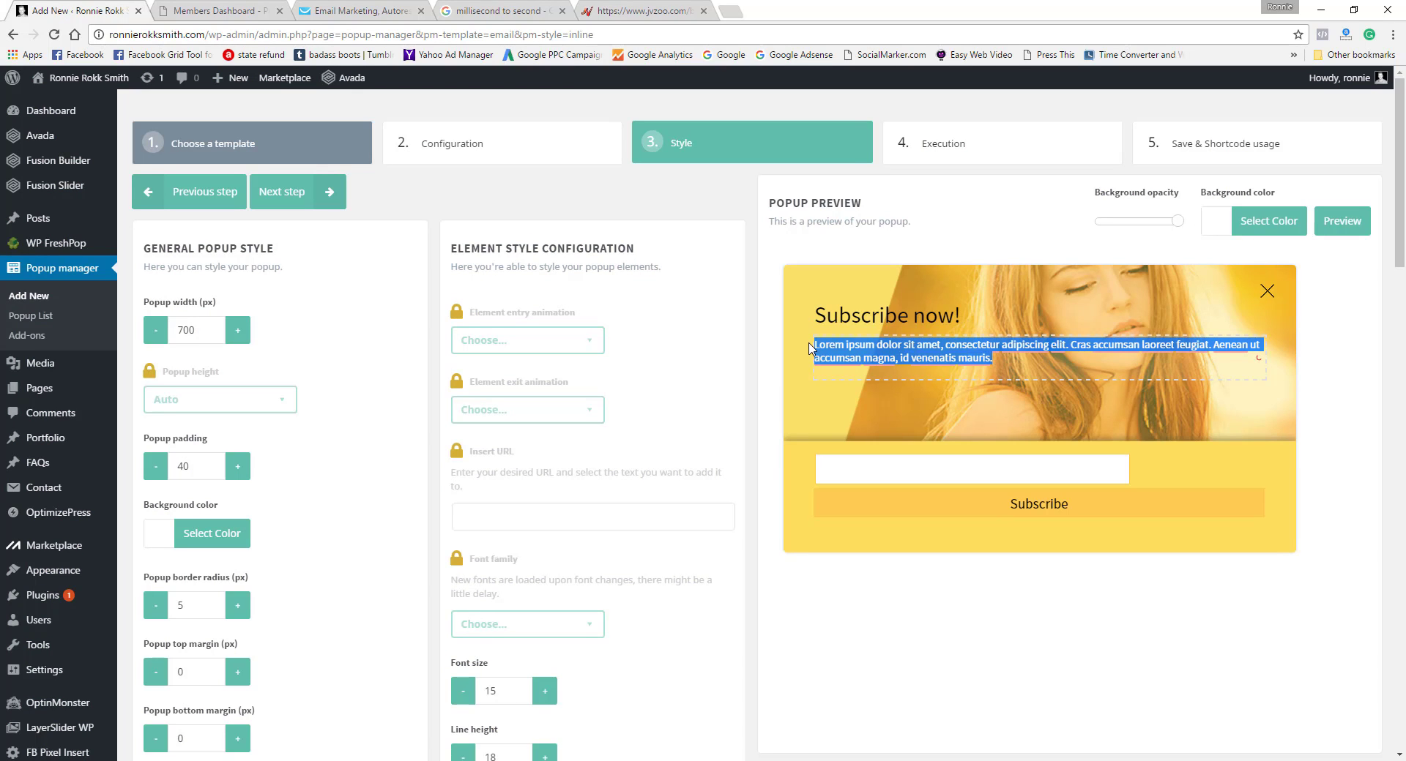
text(Fi)
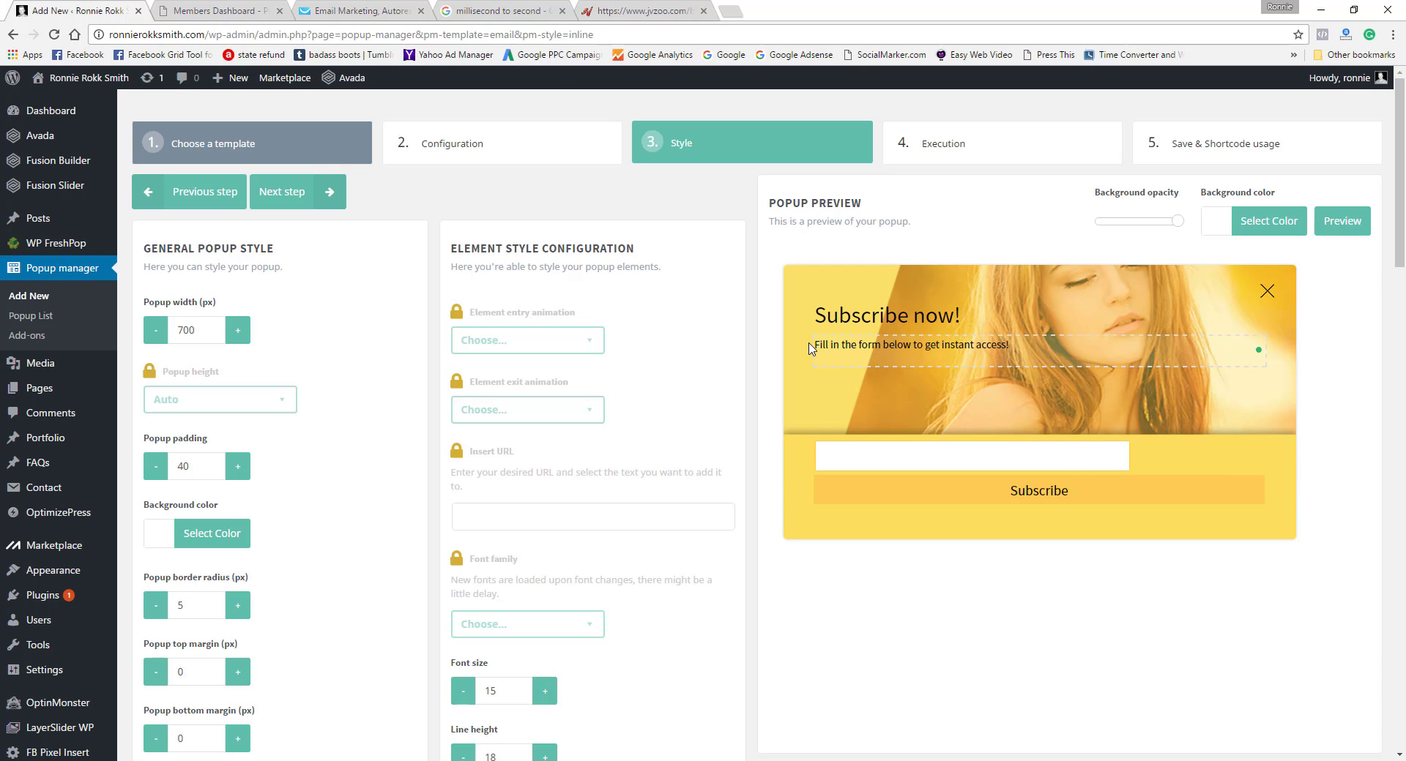
Step: Change the popup's heading to "Get Free Traffic!"
click(930, 315)
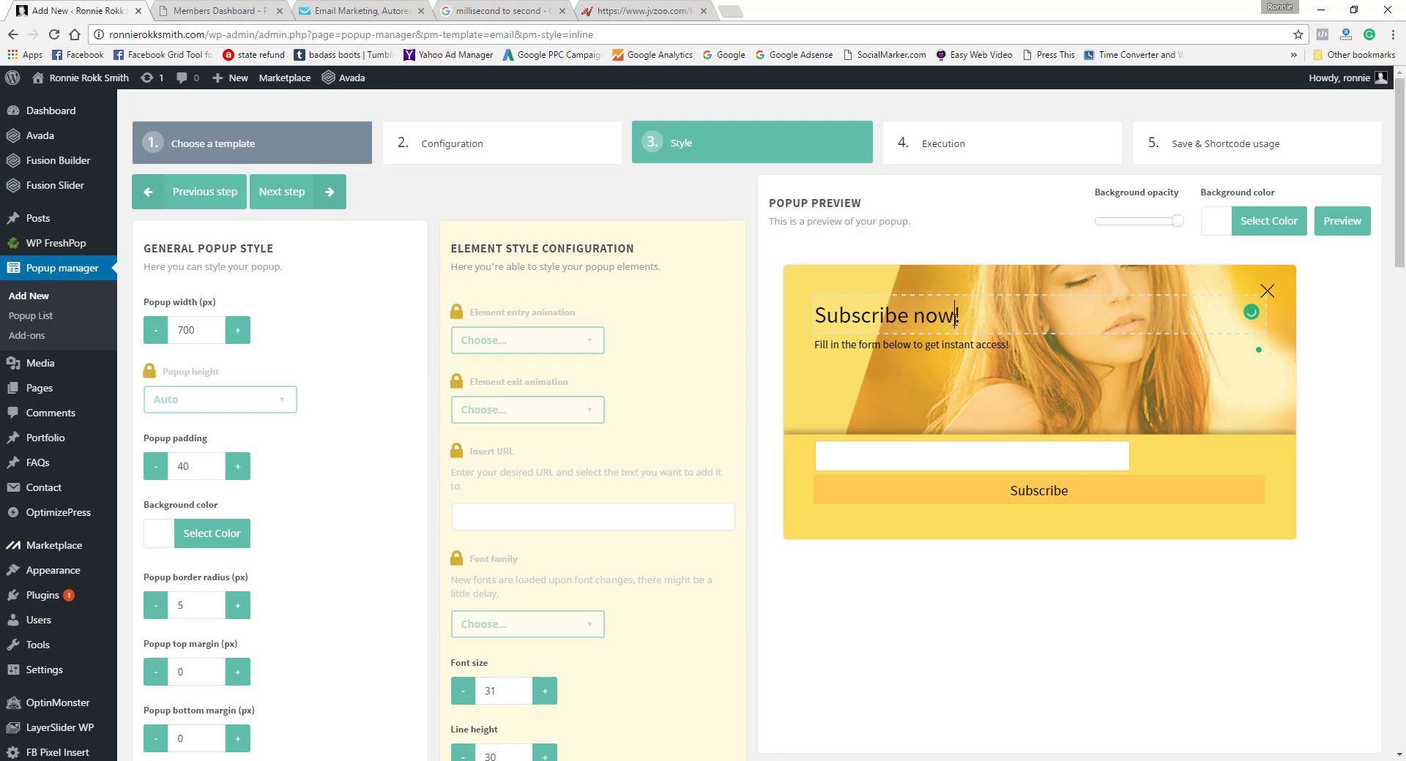
drag(954, 316, 811, 320)
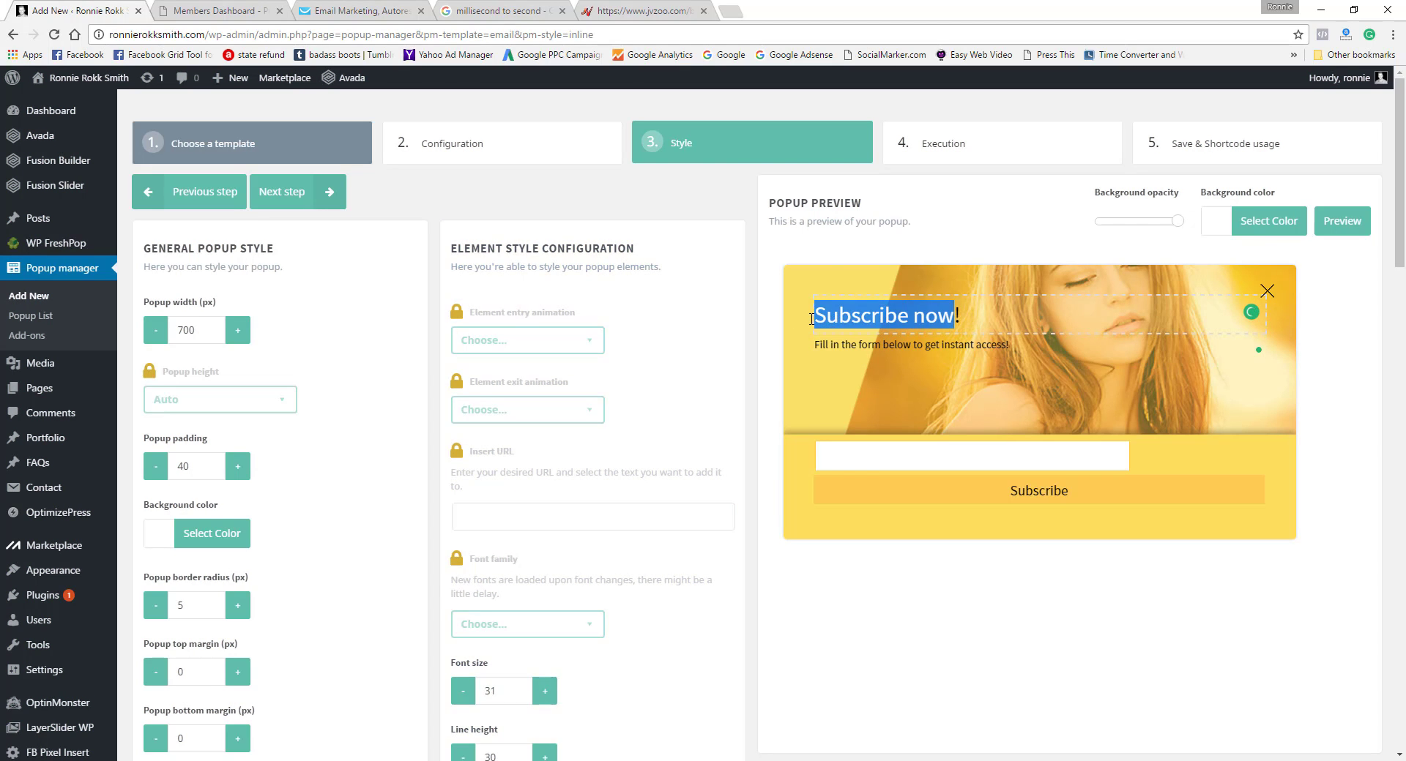
text(Get)
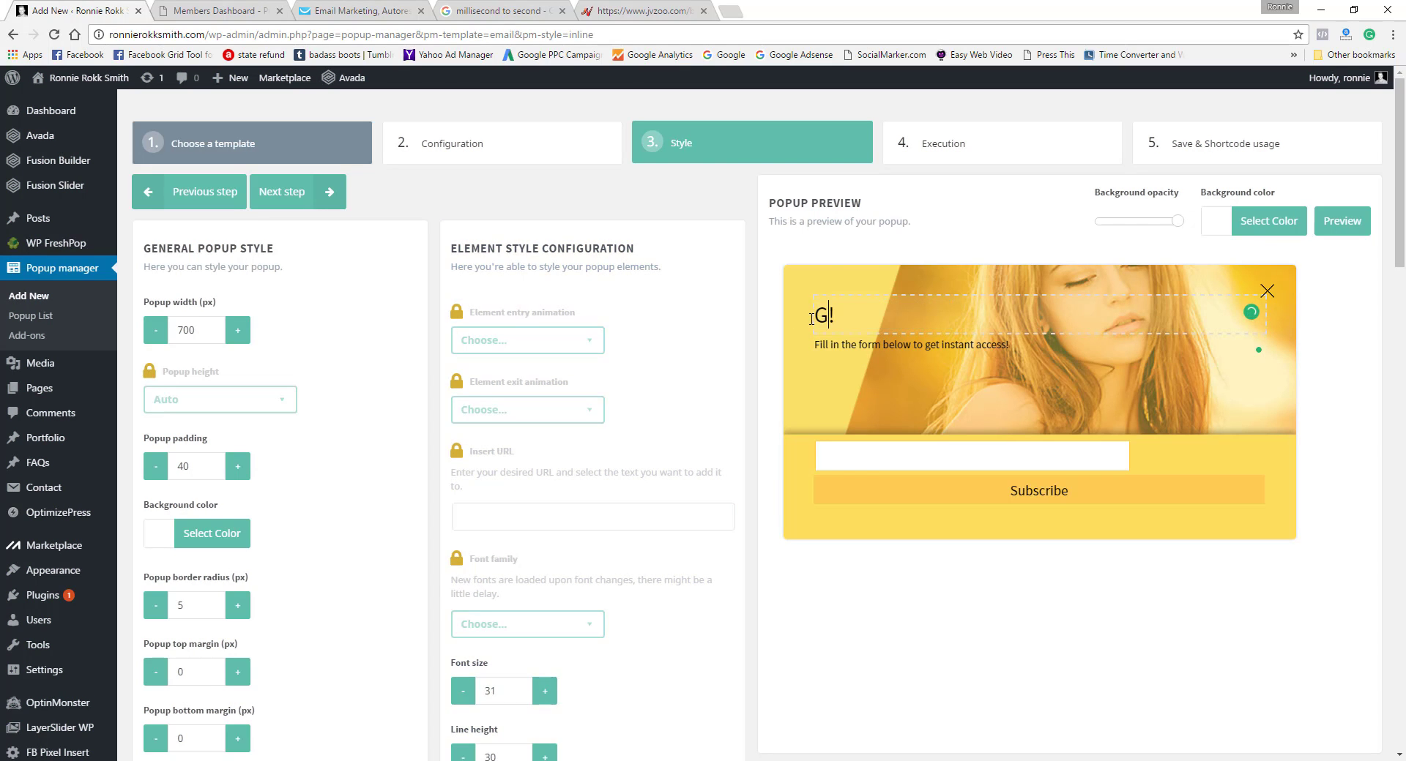
text( Free Traffic)
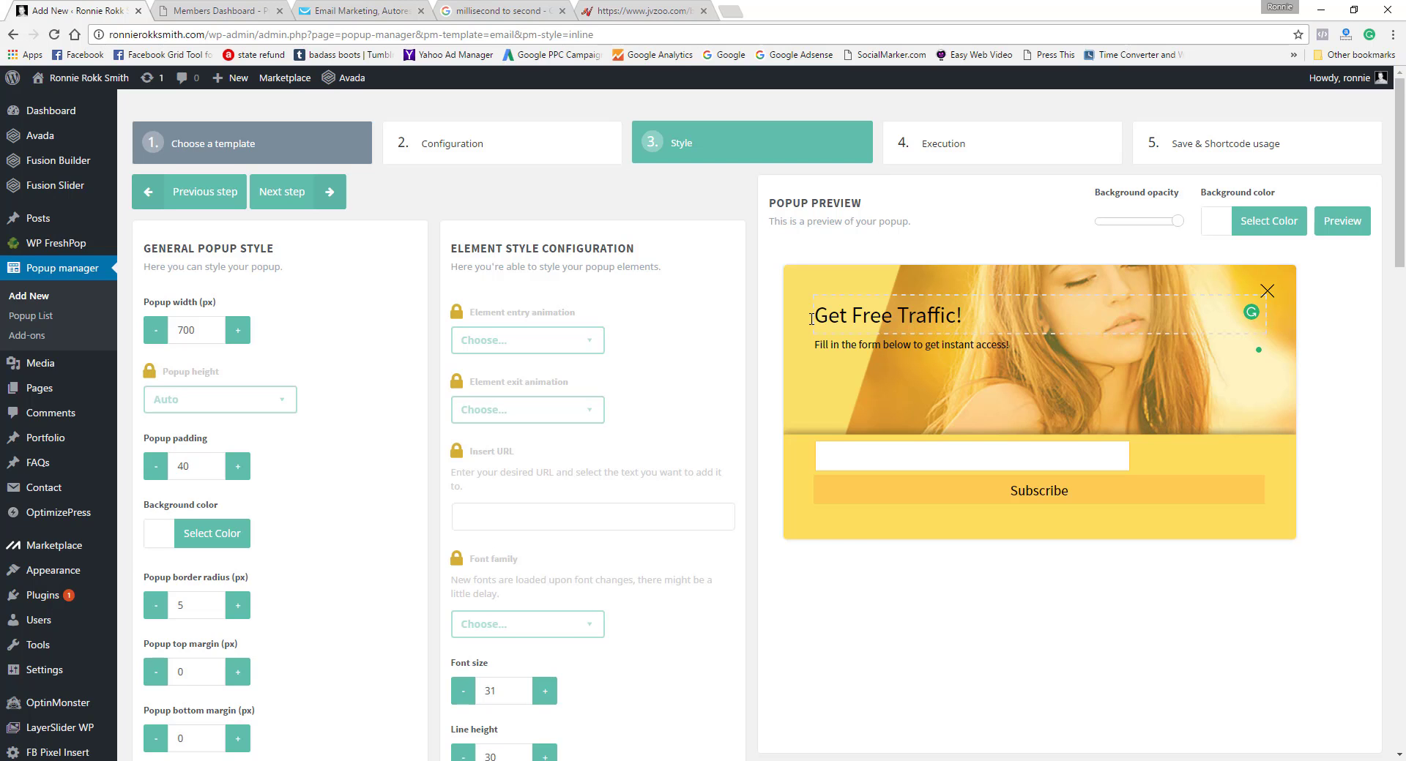
Step: Replace the popup's background image with the torn-paper "CONTENT" picture a-guide-to-writing-great-blog-post-titles.jpg from the media library
drag(1393, 219, 1393, 380)
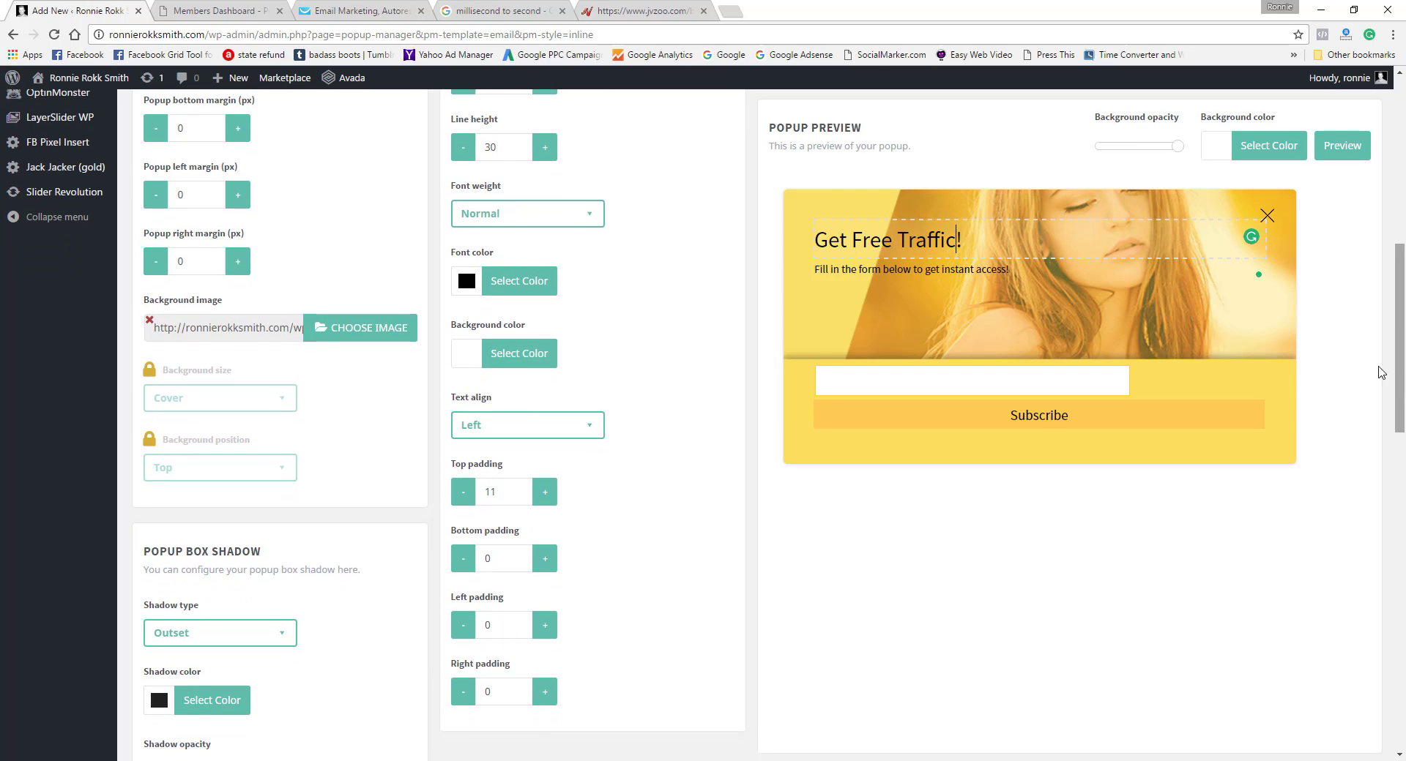
click(350, 328)
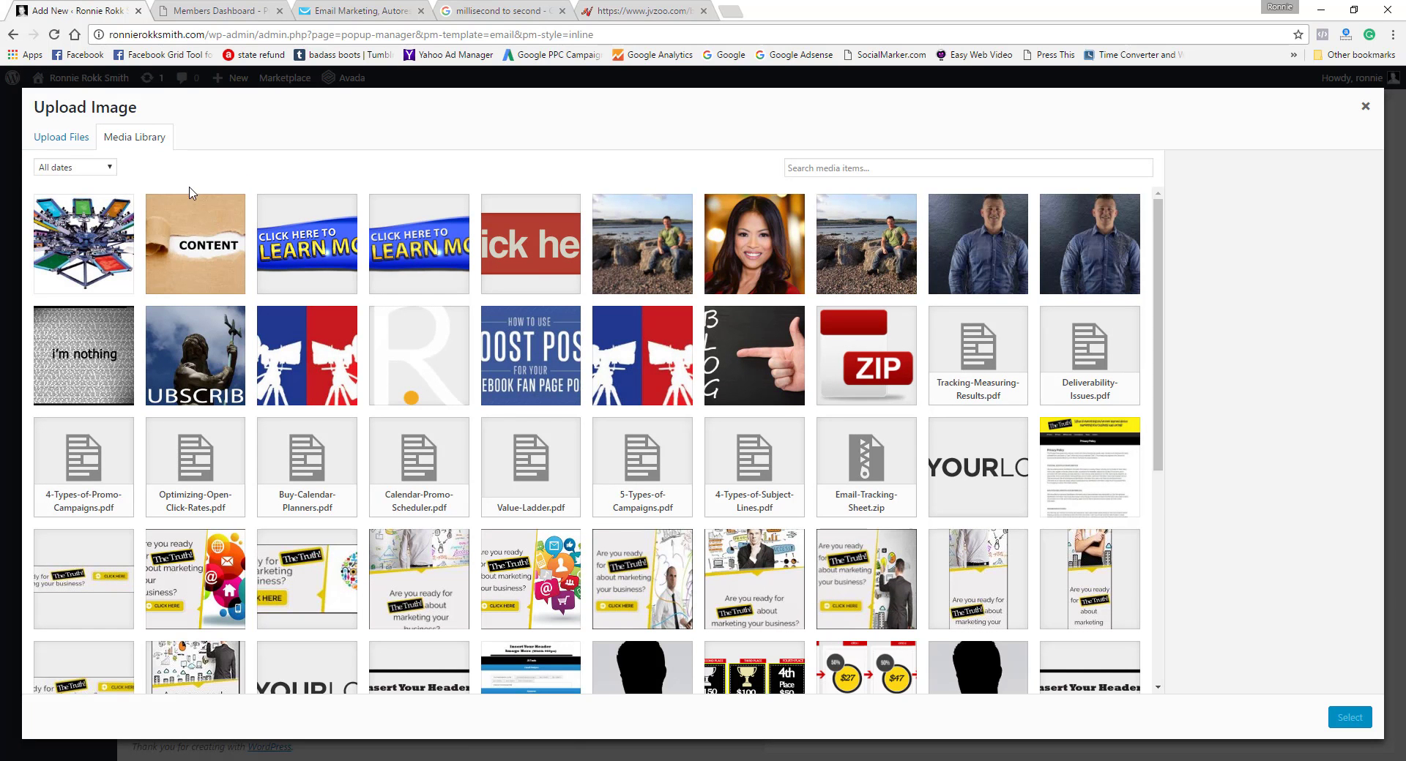
click(208, 243)
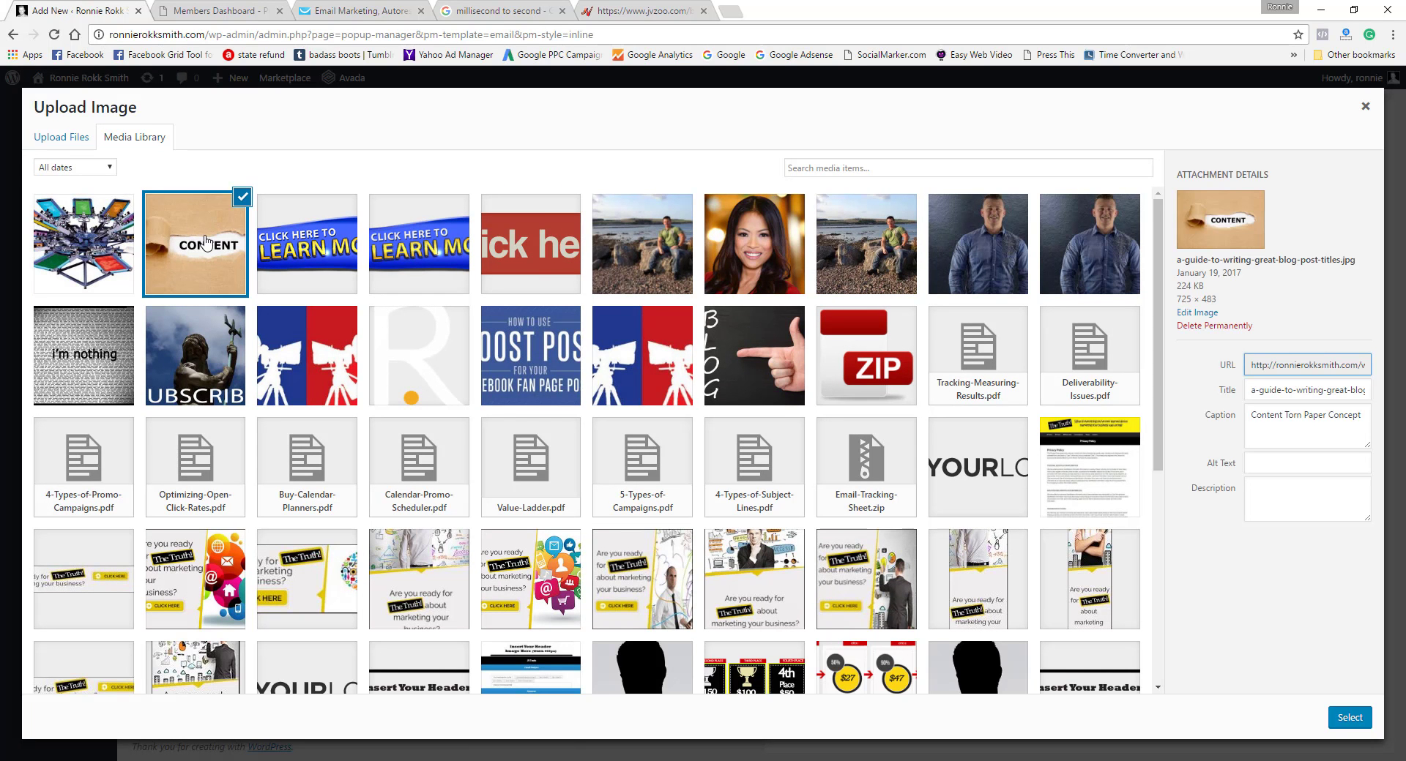
click(1349, 718)
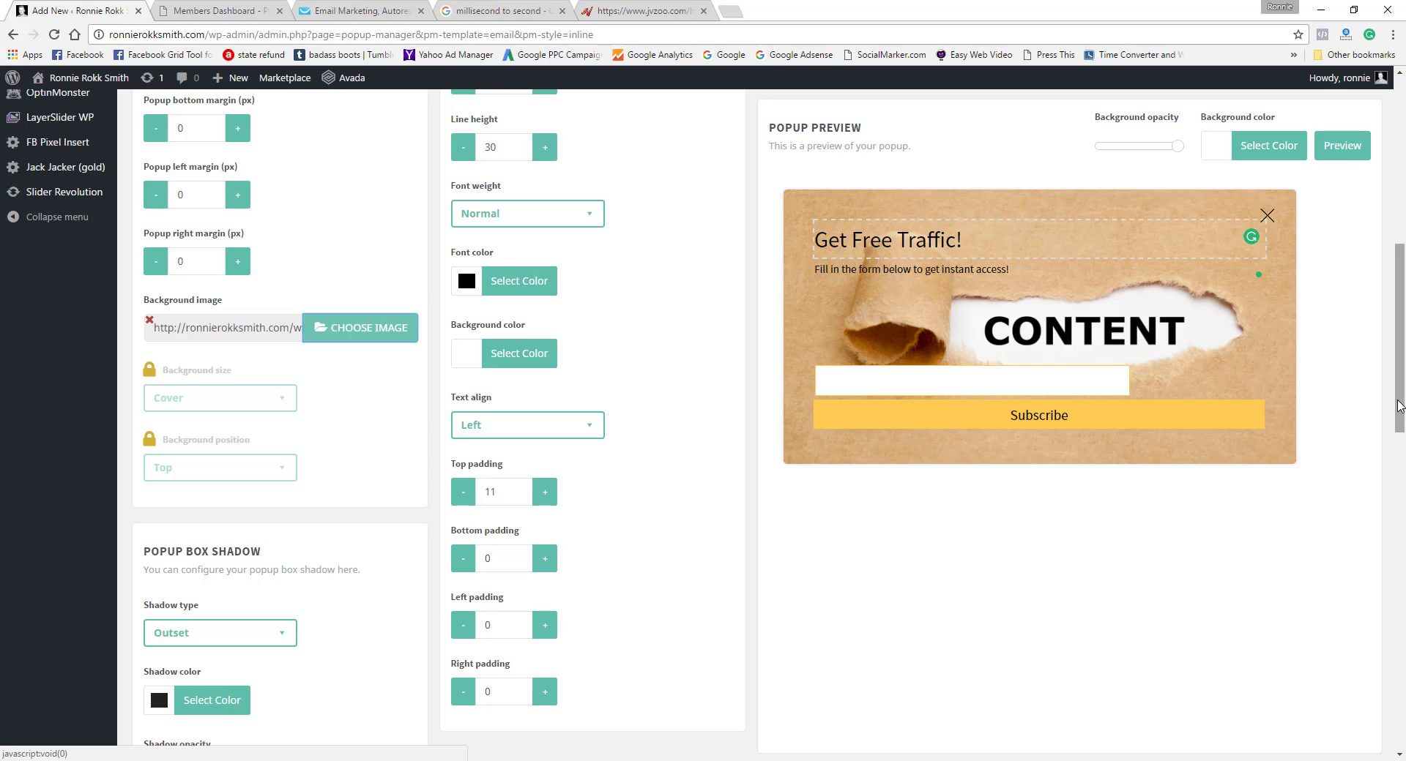
Step: Select the Subscribe button in the popup preview and review its style settings
mouse_move(1399, 406)
mouse_down()
mouse_move(1402, 618)
mouse_move(1402, 392)
mouse_up()
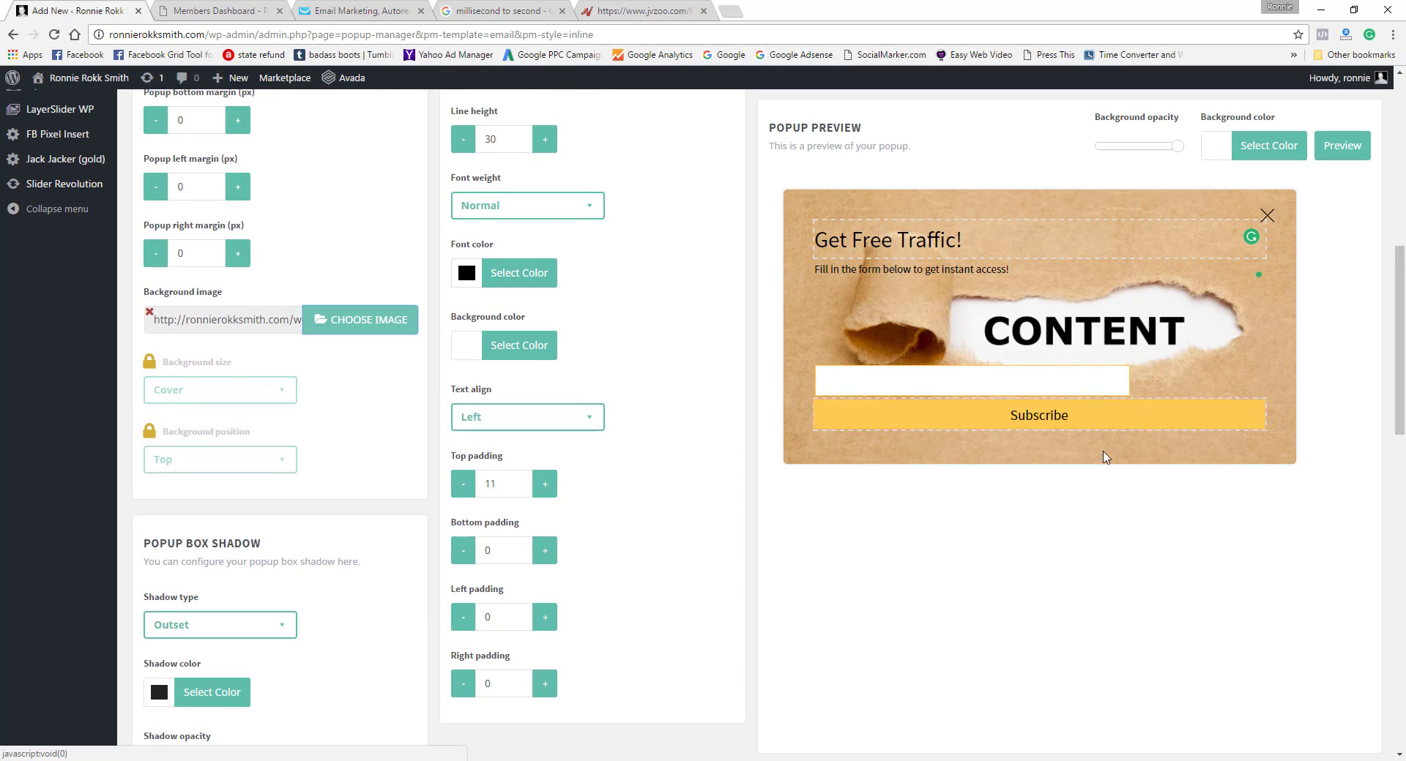
click(1078, 419)
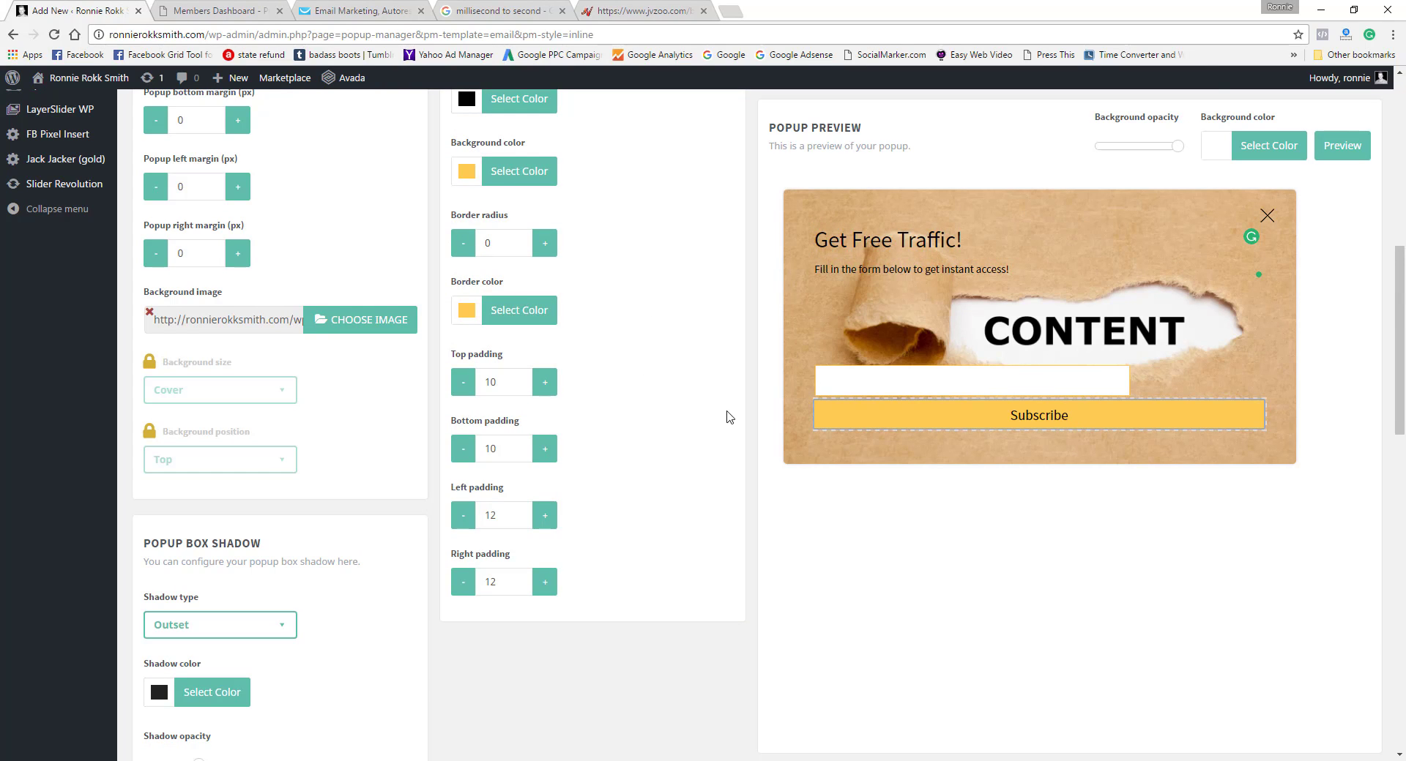
drag(1400, 405, 1402, 265)
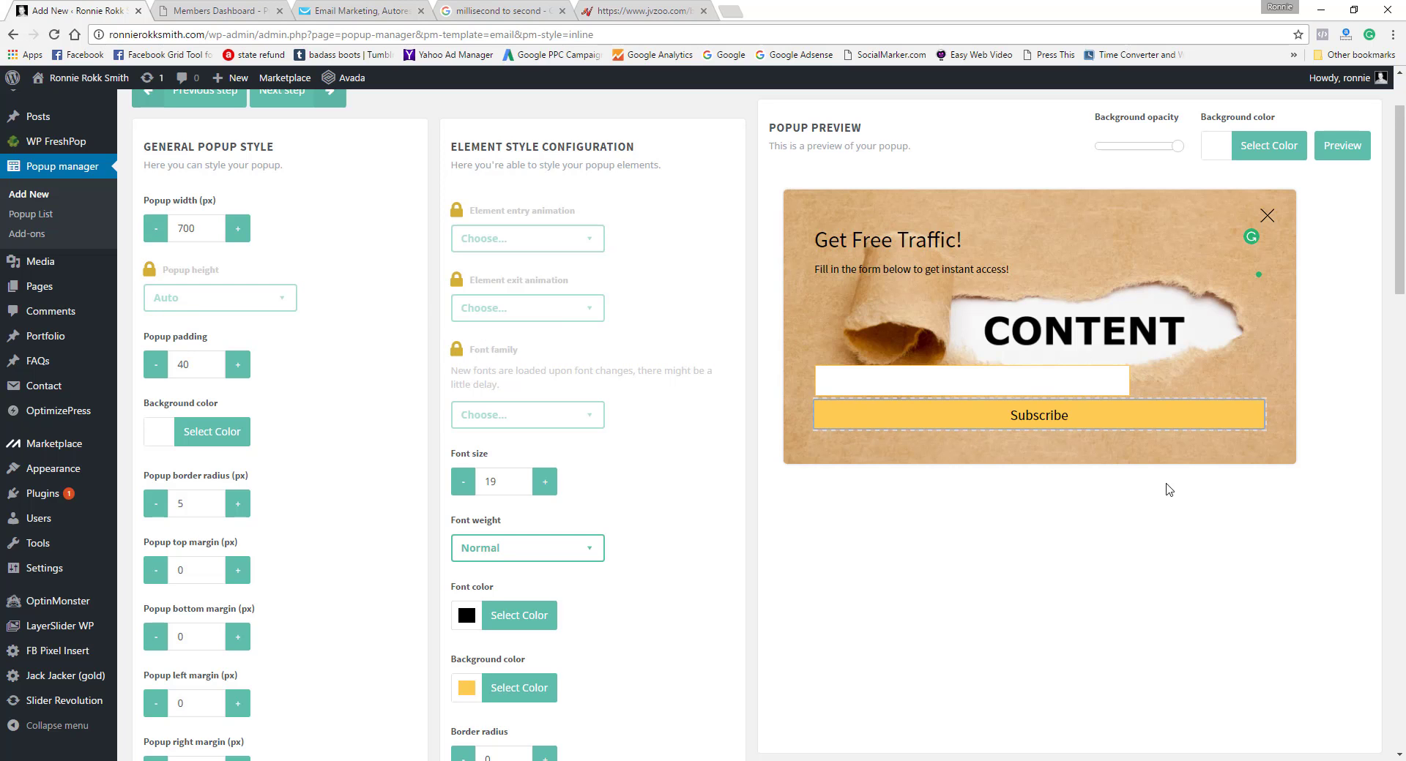
drag(1399, 292, 1399, 242)
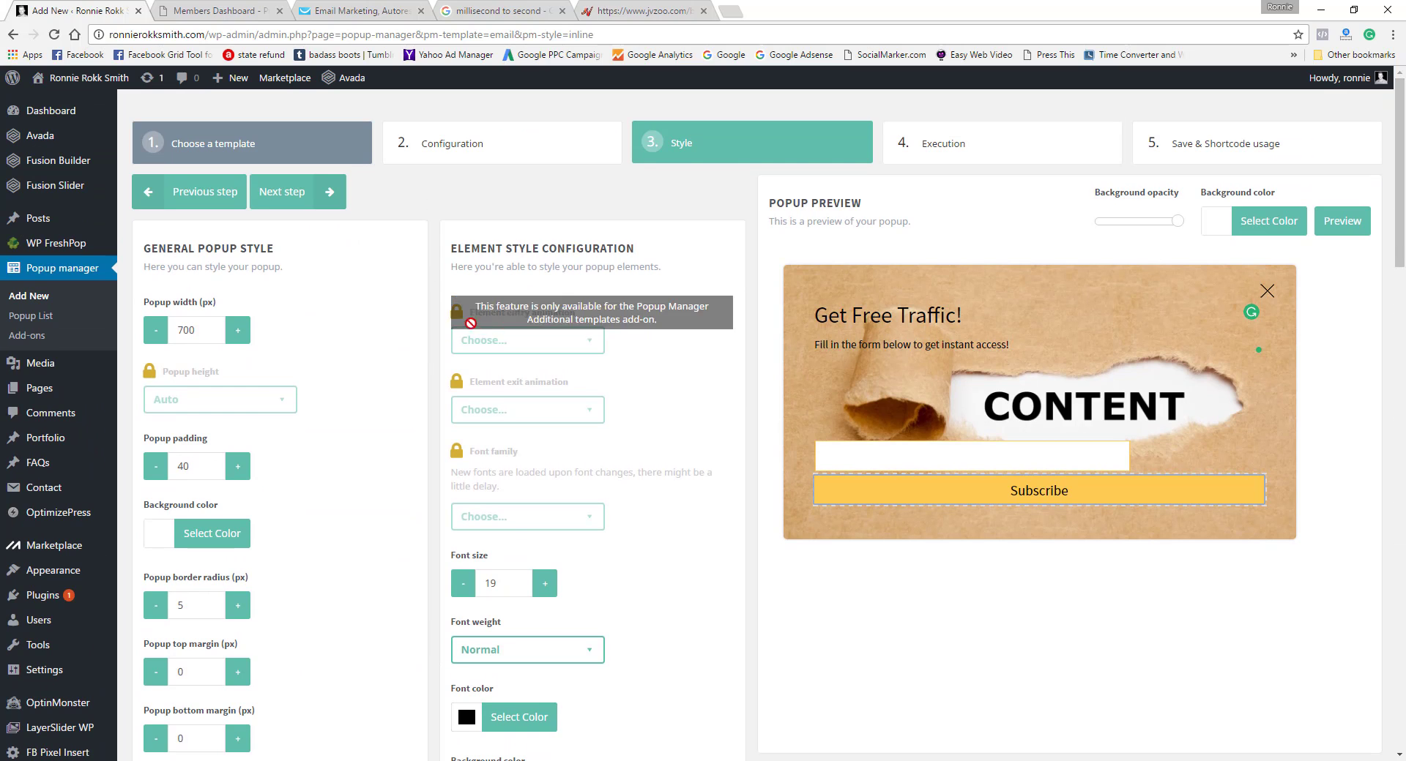
Step: Advance to the execution settings and name the popup "popup testing"
click(331, 192)
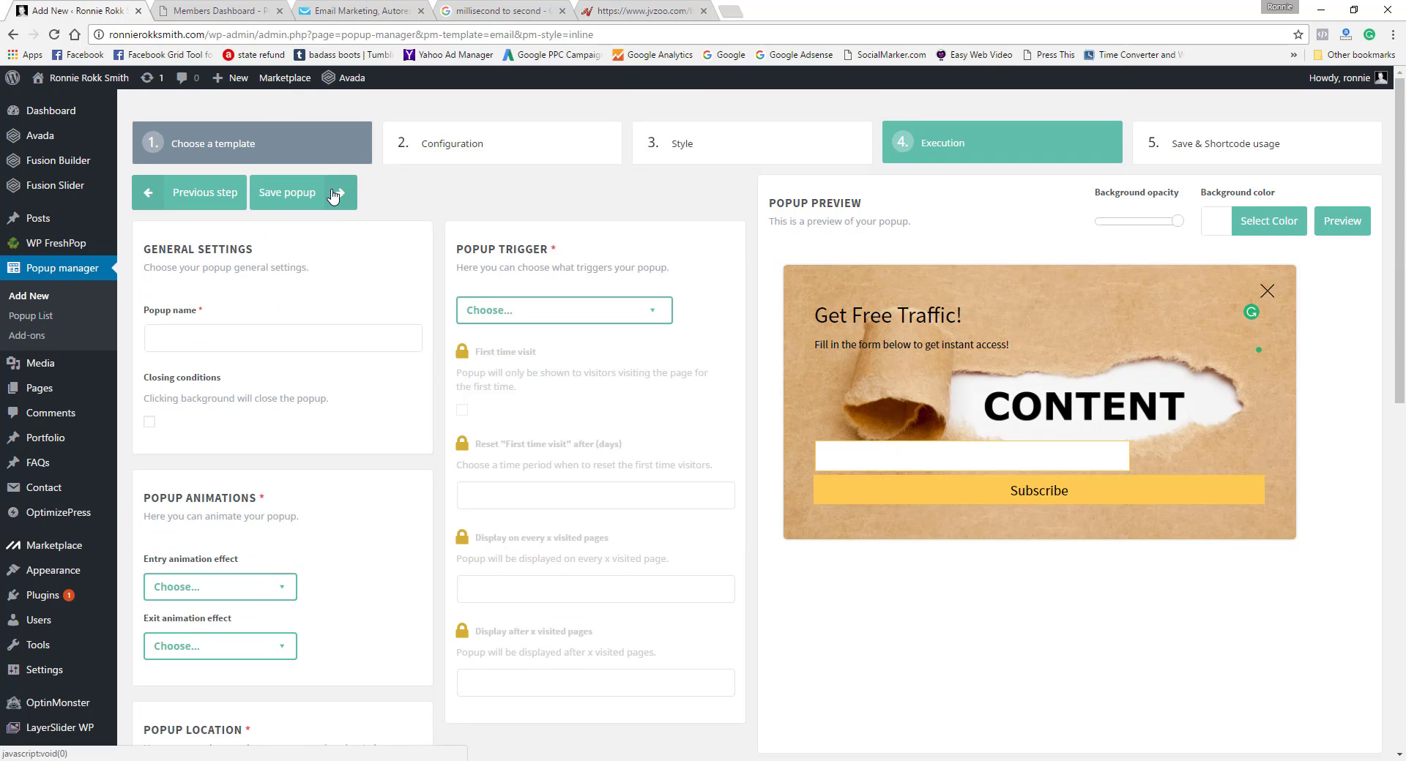
click(271, 330)
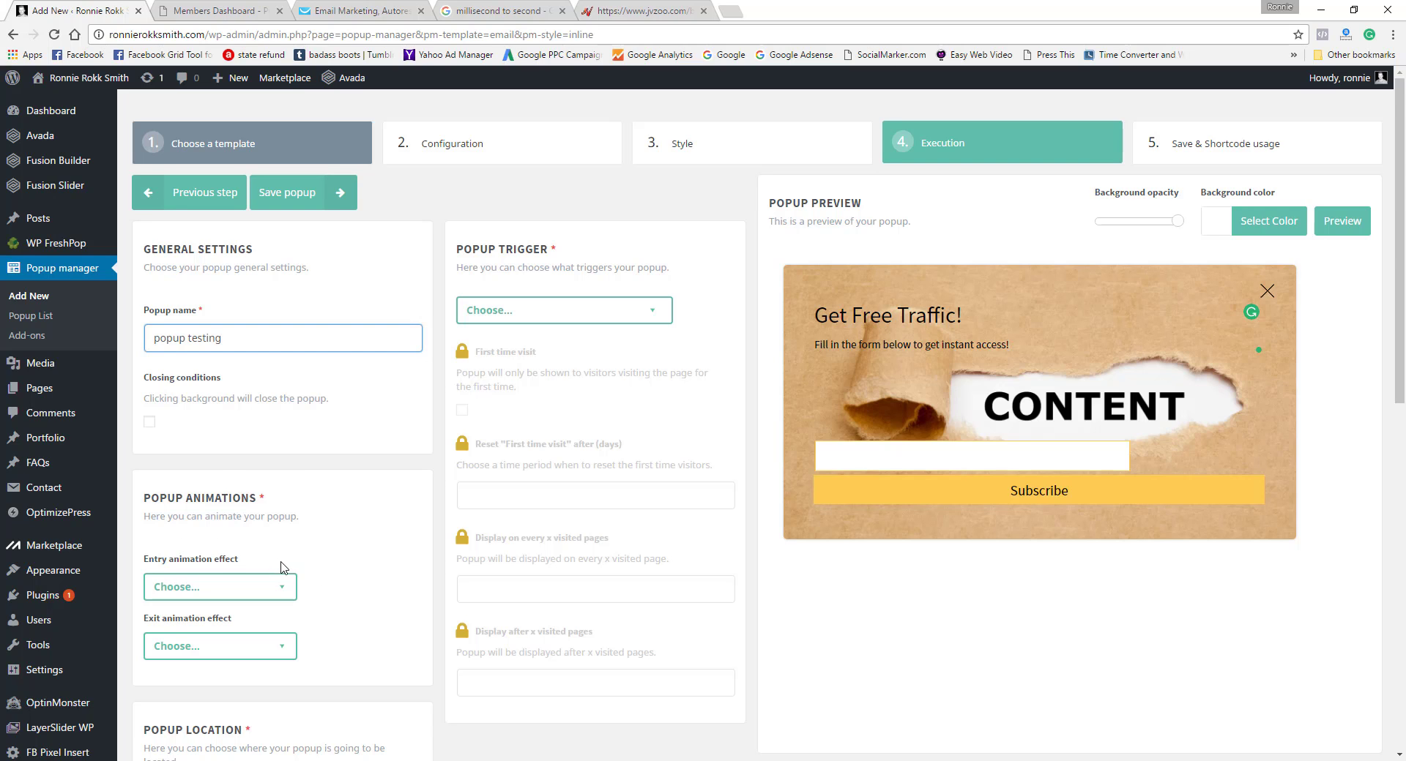
Step: Set the popup's entry animation effect to slideInDown and its exit animation effect to slideOutUp
click(282, 591)
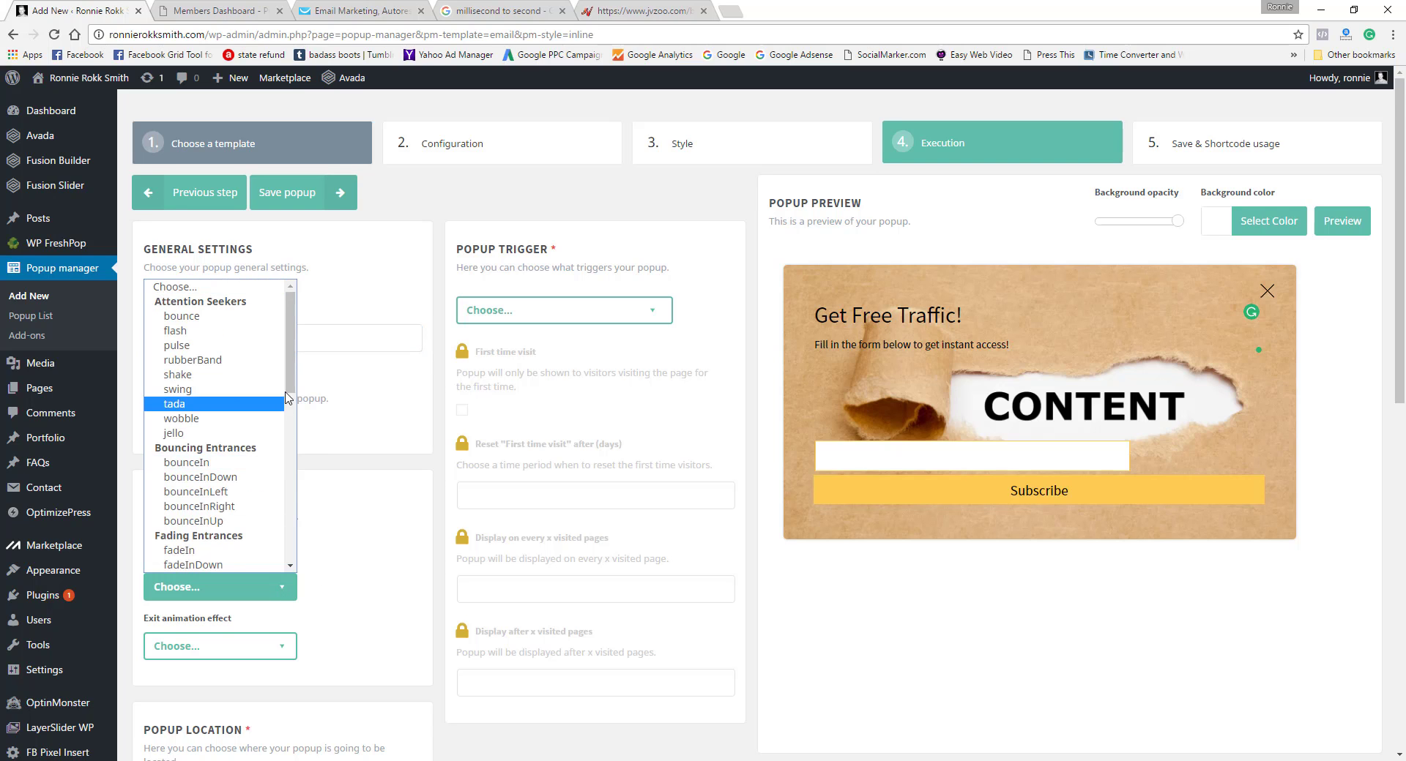
drag(292, 385, 305, 453)
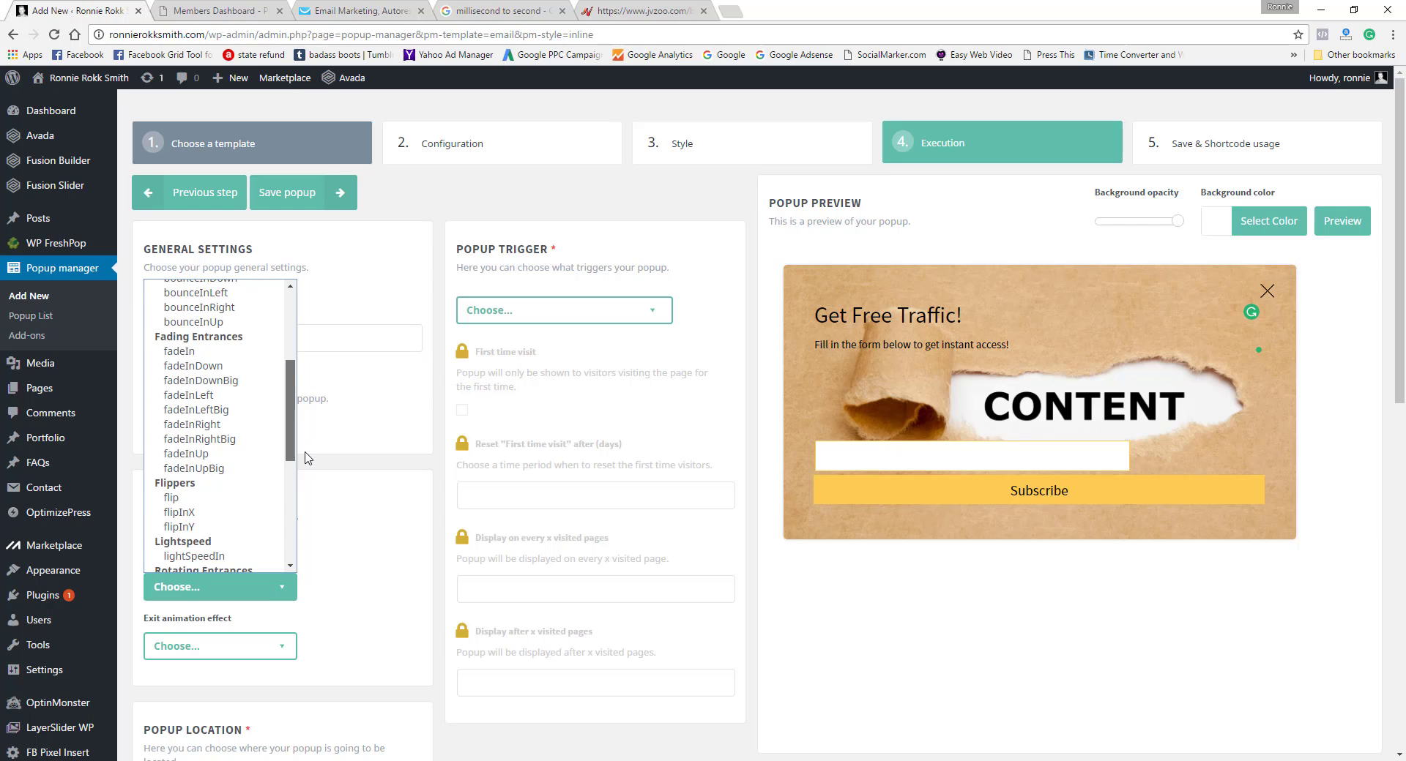
click(306, 454)
click(281, 587)
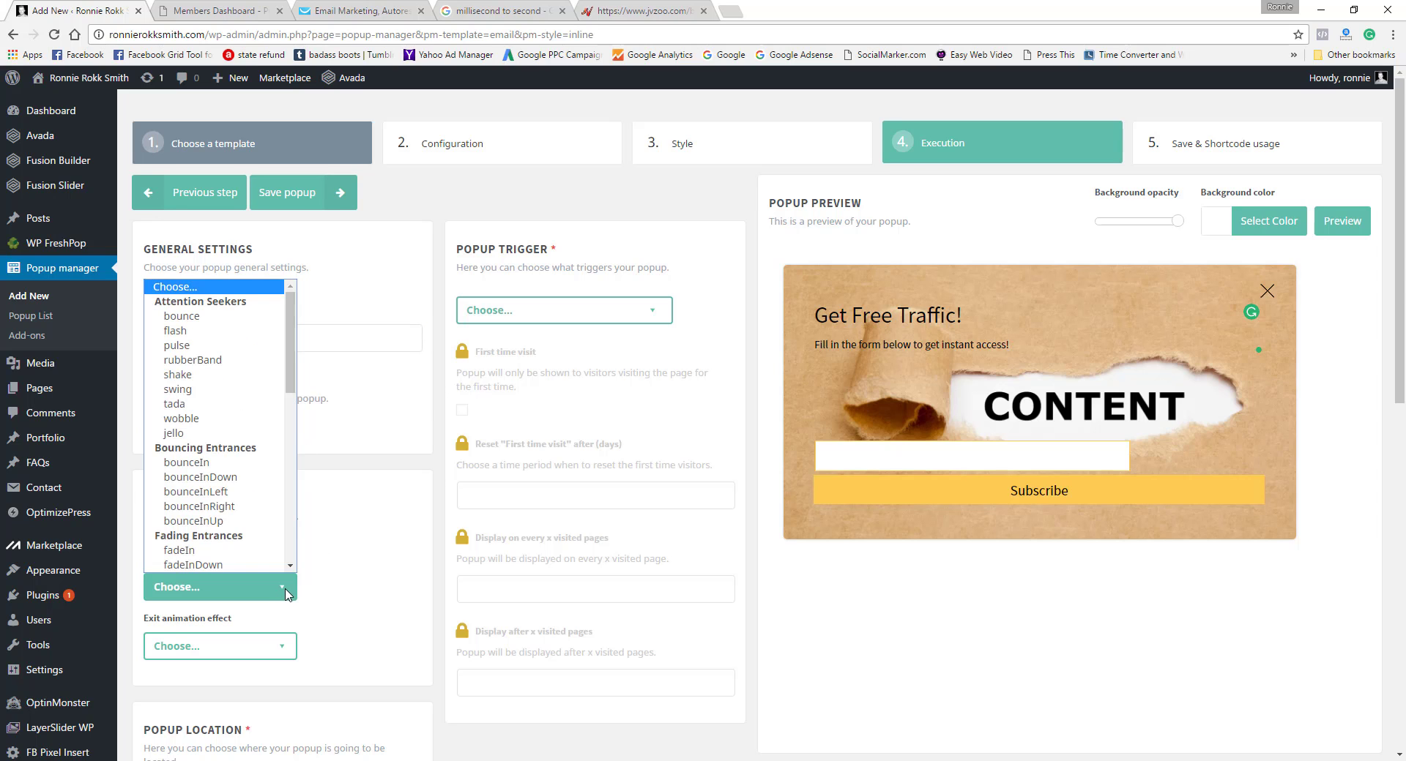
drag(291, 377, 284, 549)
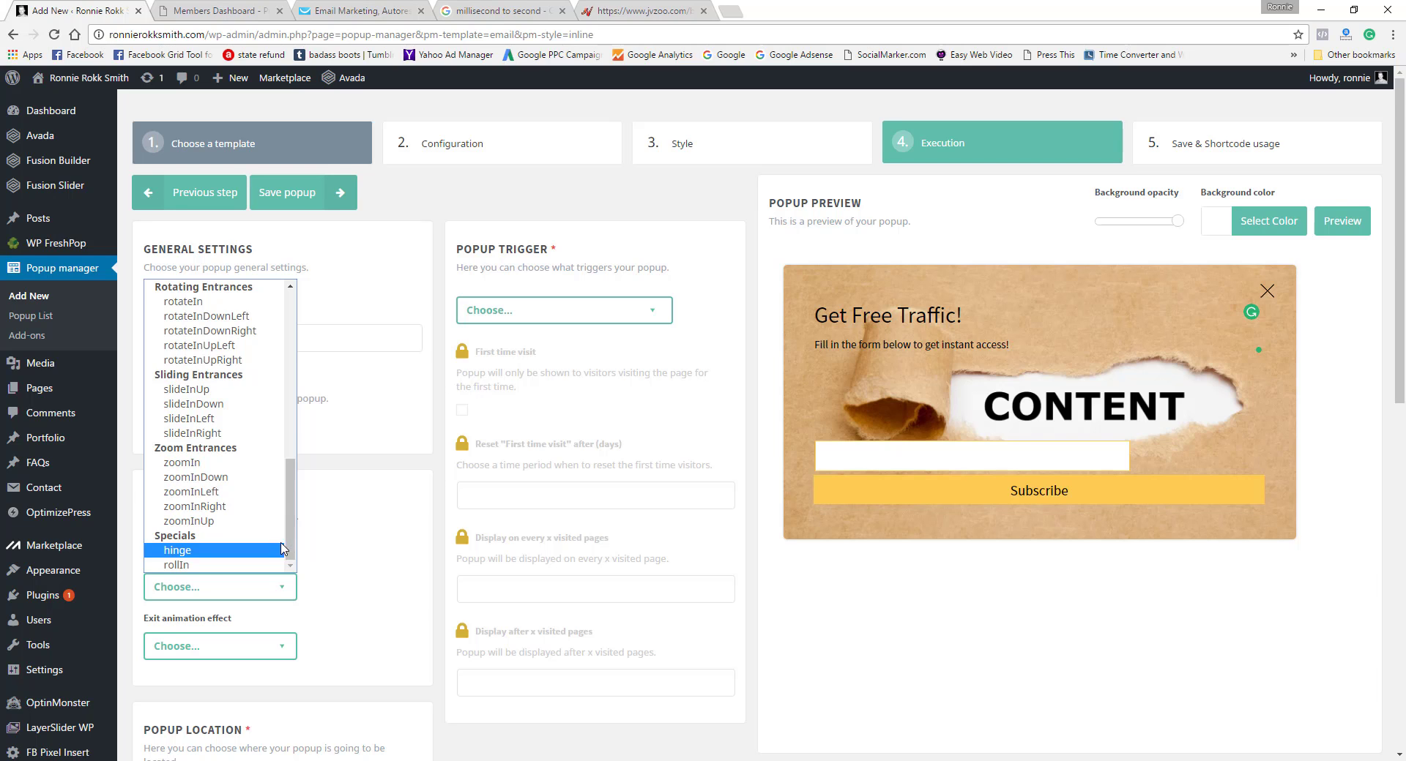
click(226, 407)
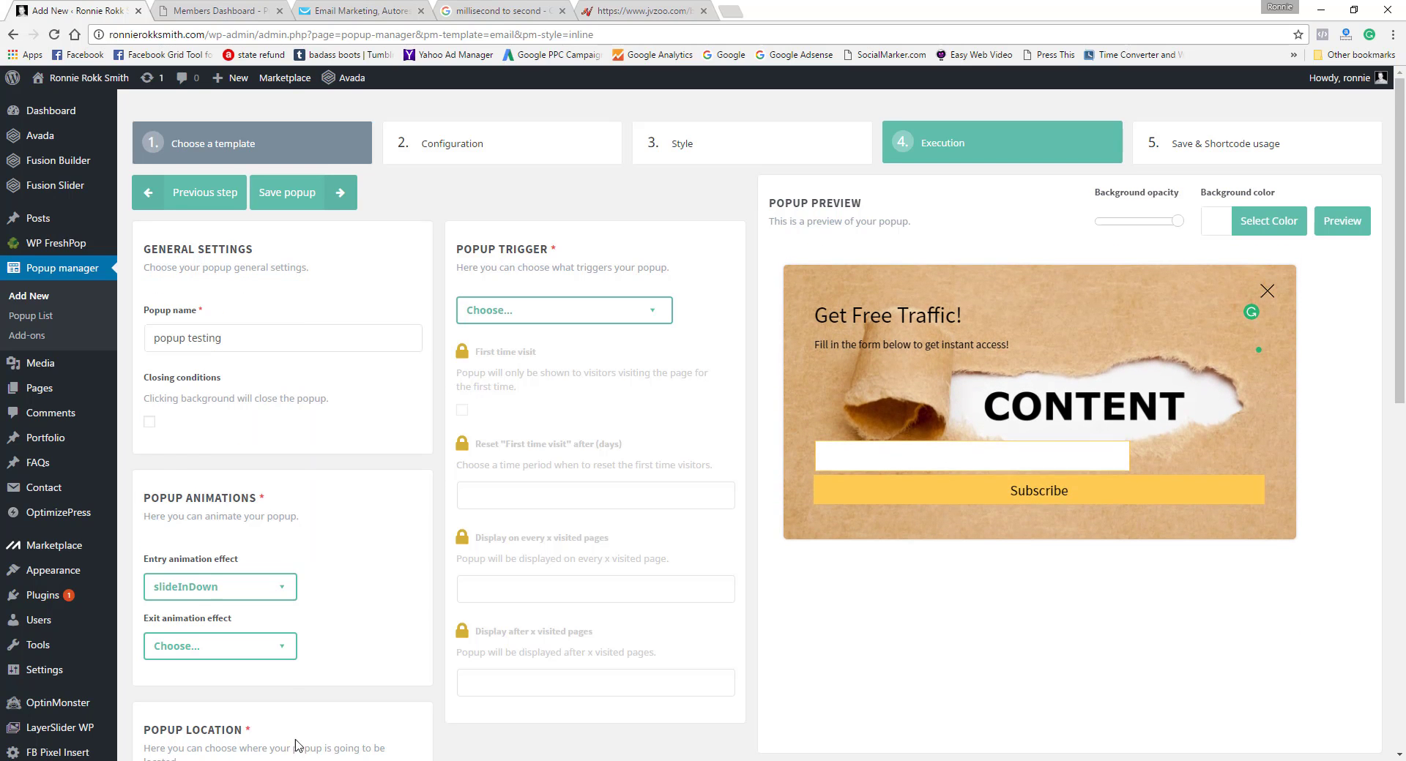
click(284, 647)
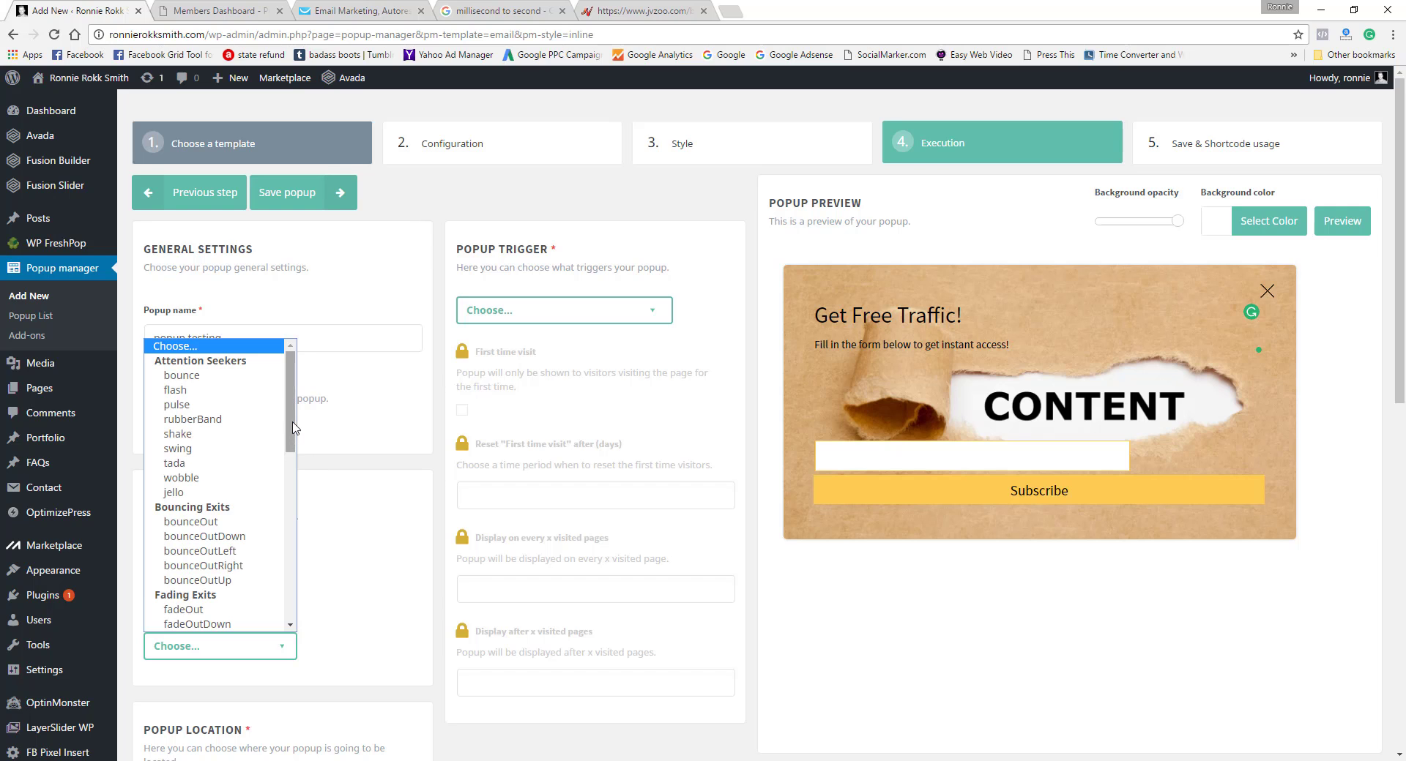
drag(292, 431, 267, 593)
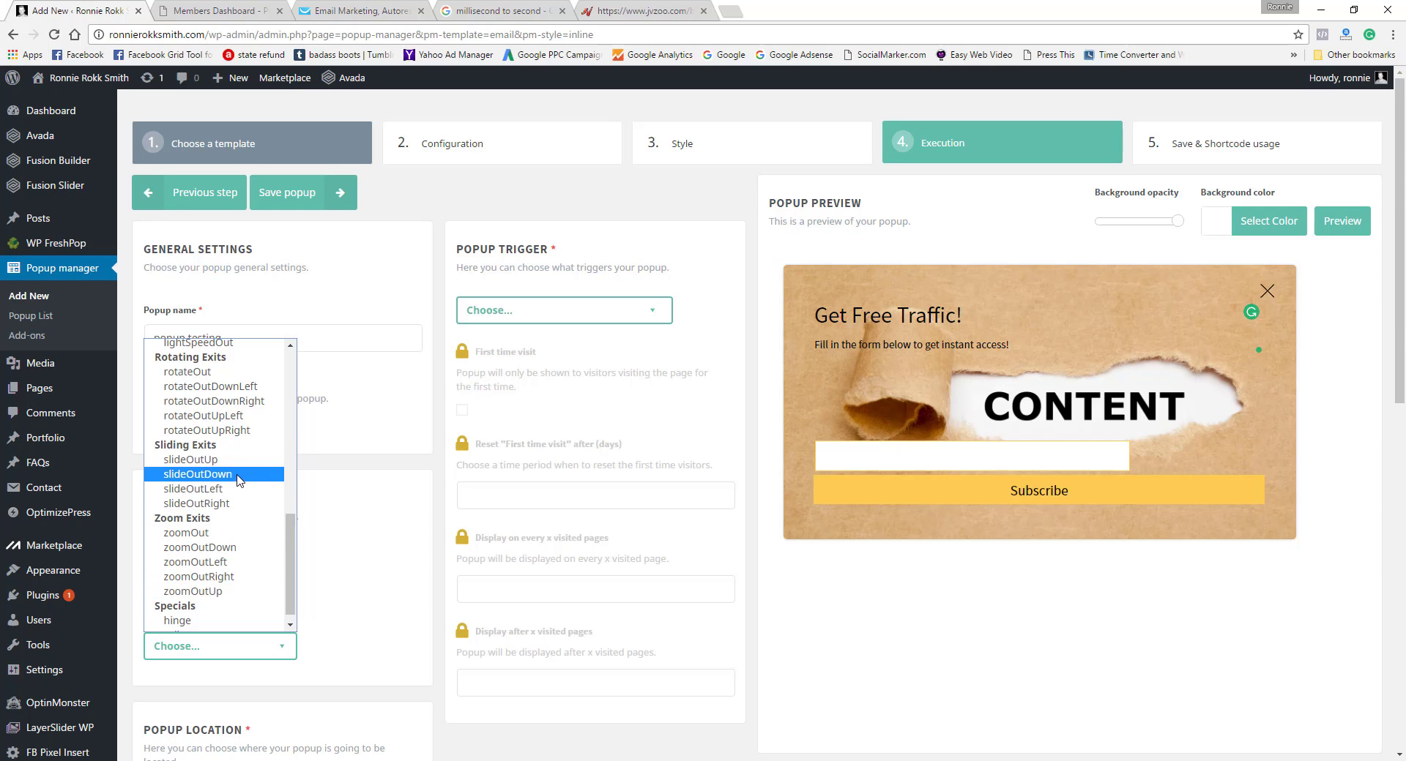
click(202, 460)
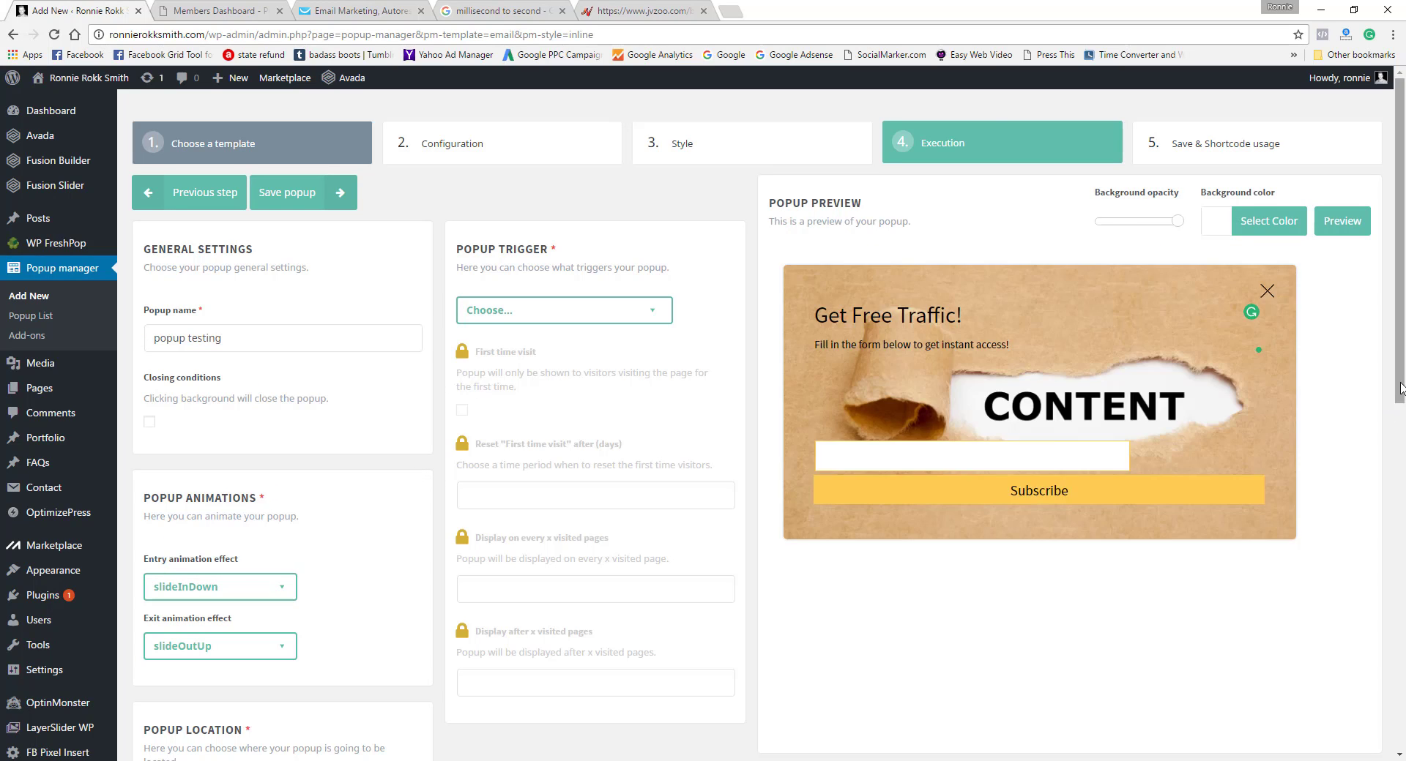
Step: Set the popup location to Top right
scroll(538, 432, down, 4)
drag(1399, 381, 1399, 434)
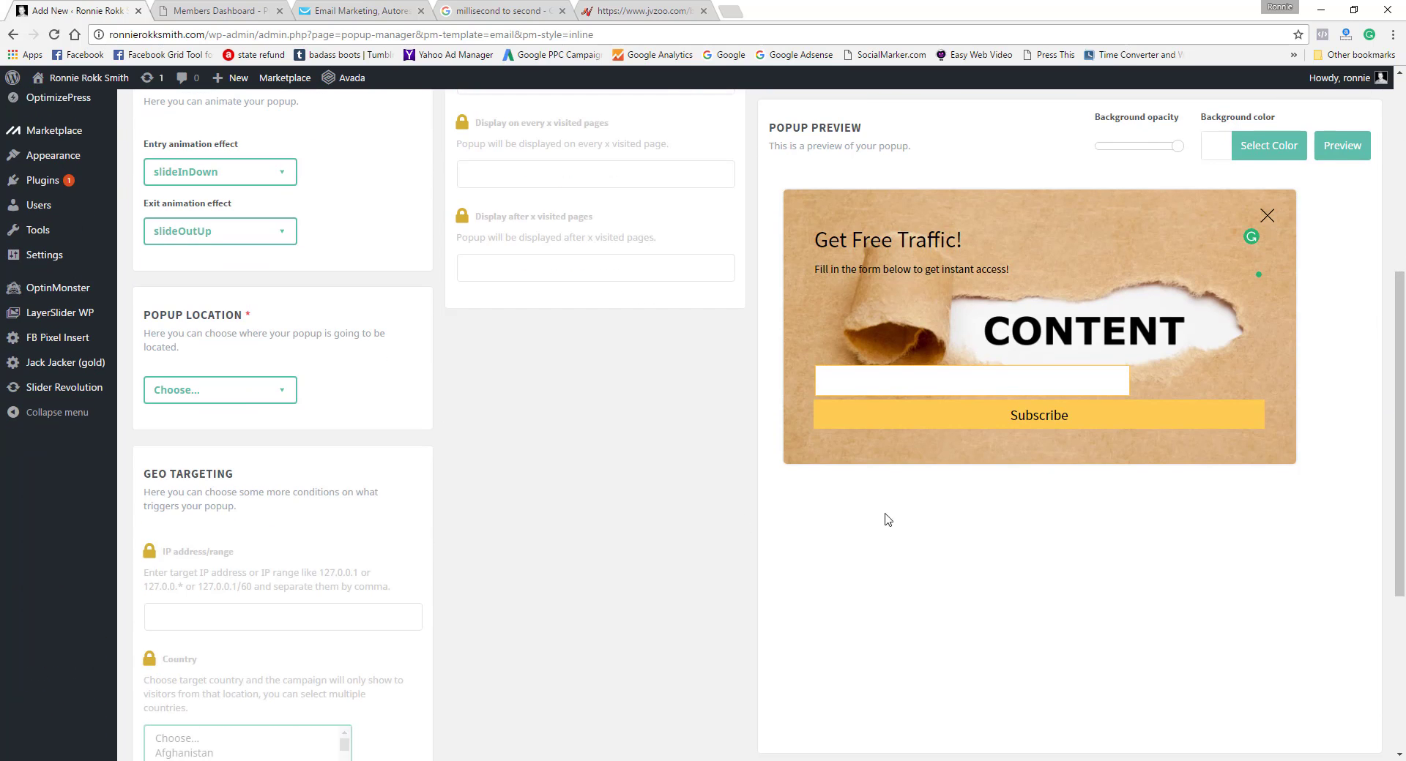
click(272, 389)
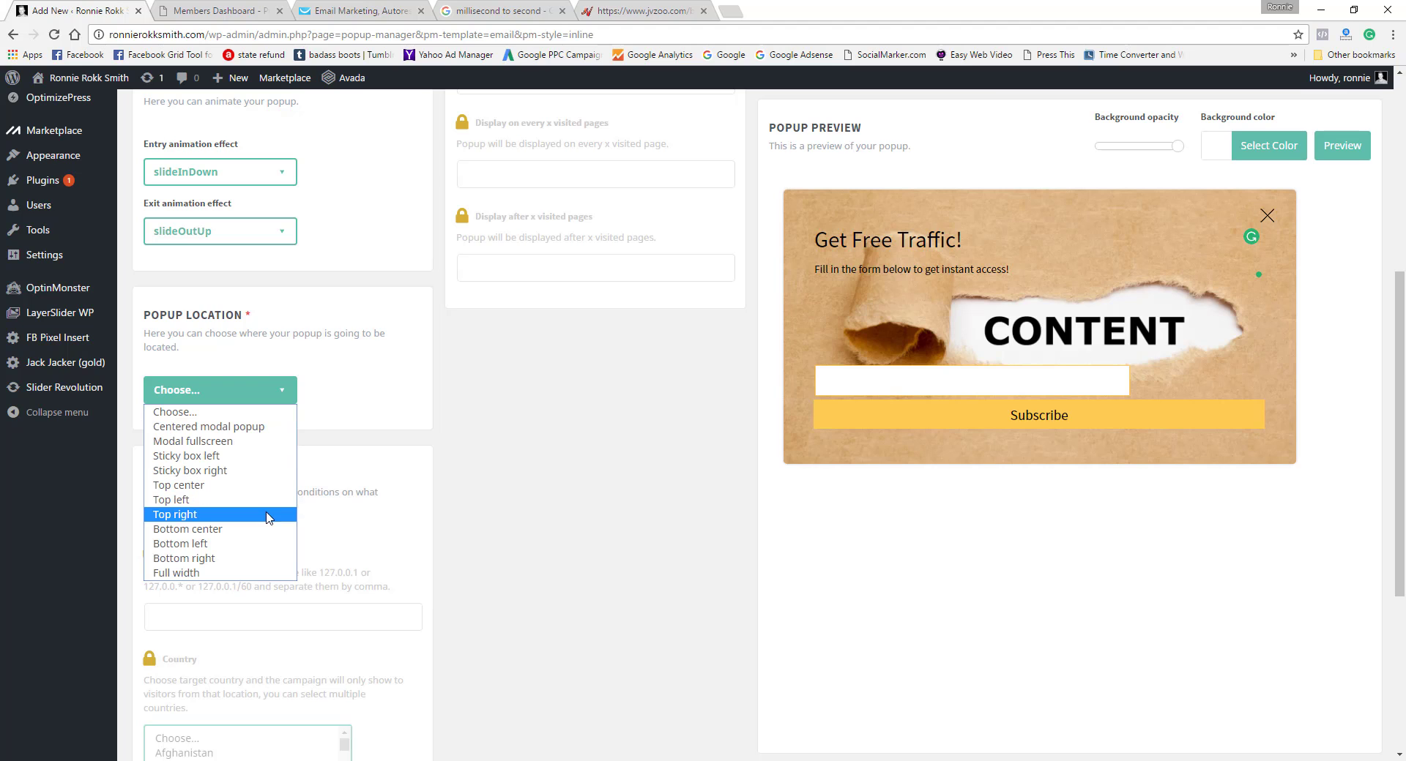
click(272, 515)
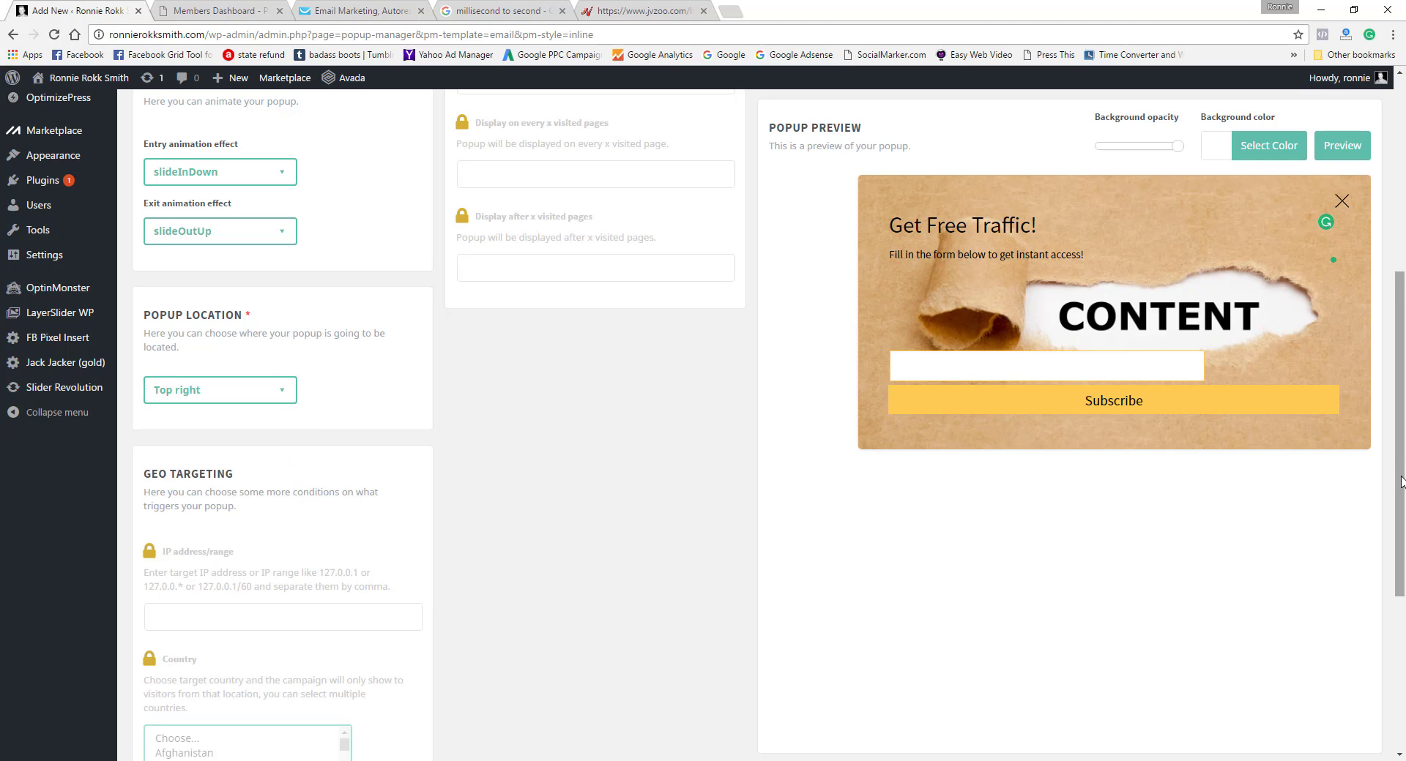
Step: Choose Timer as the popup trigger
drag(1400, 481, 1403, 259)
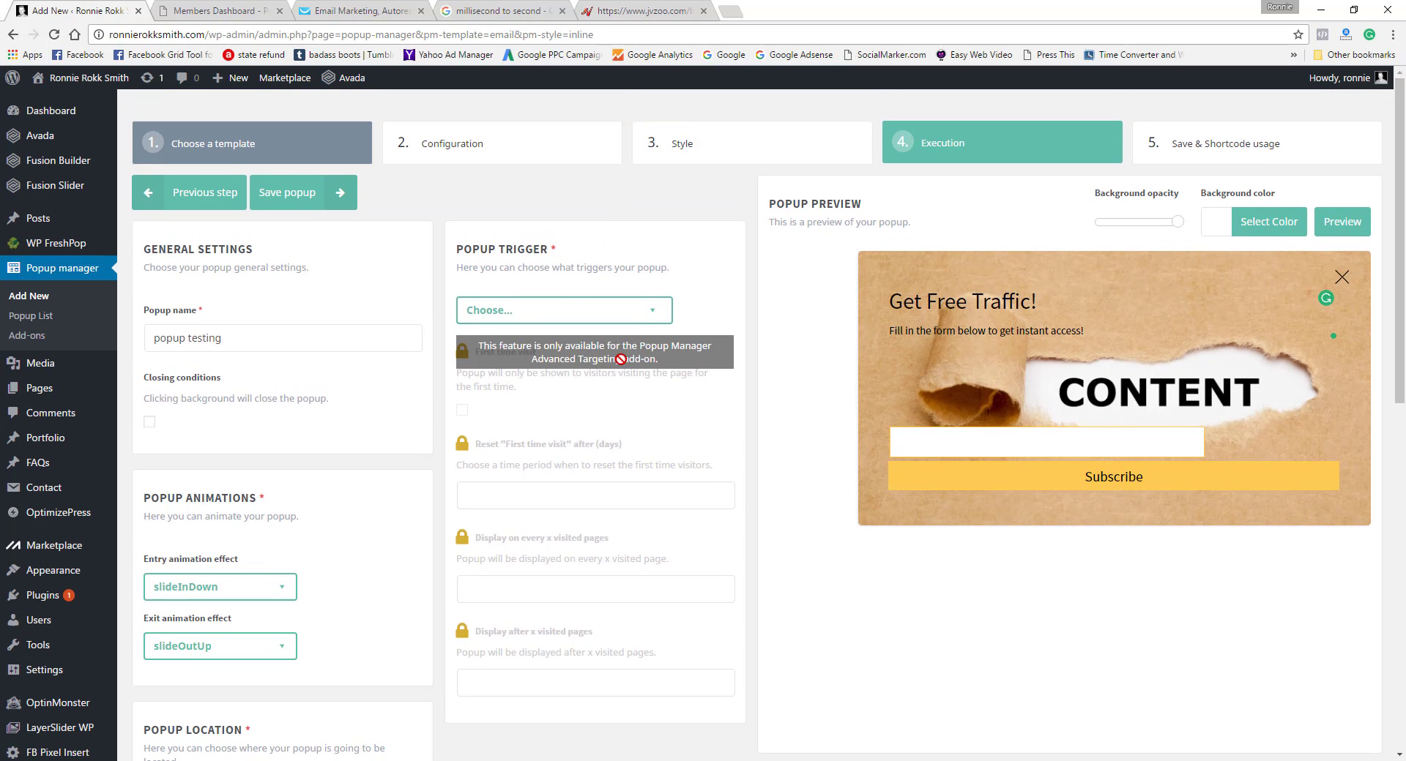
click(654, 313)
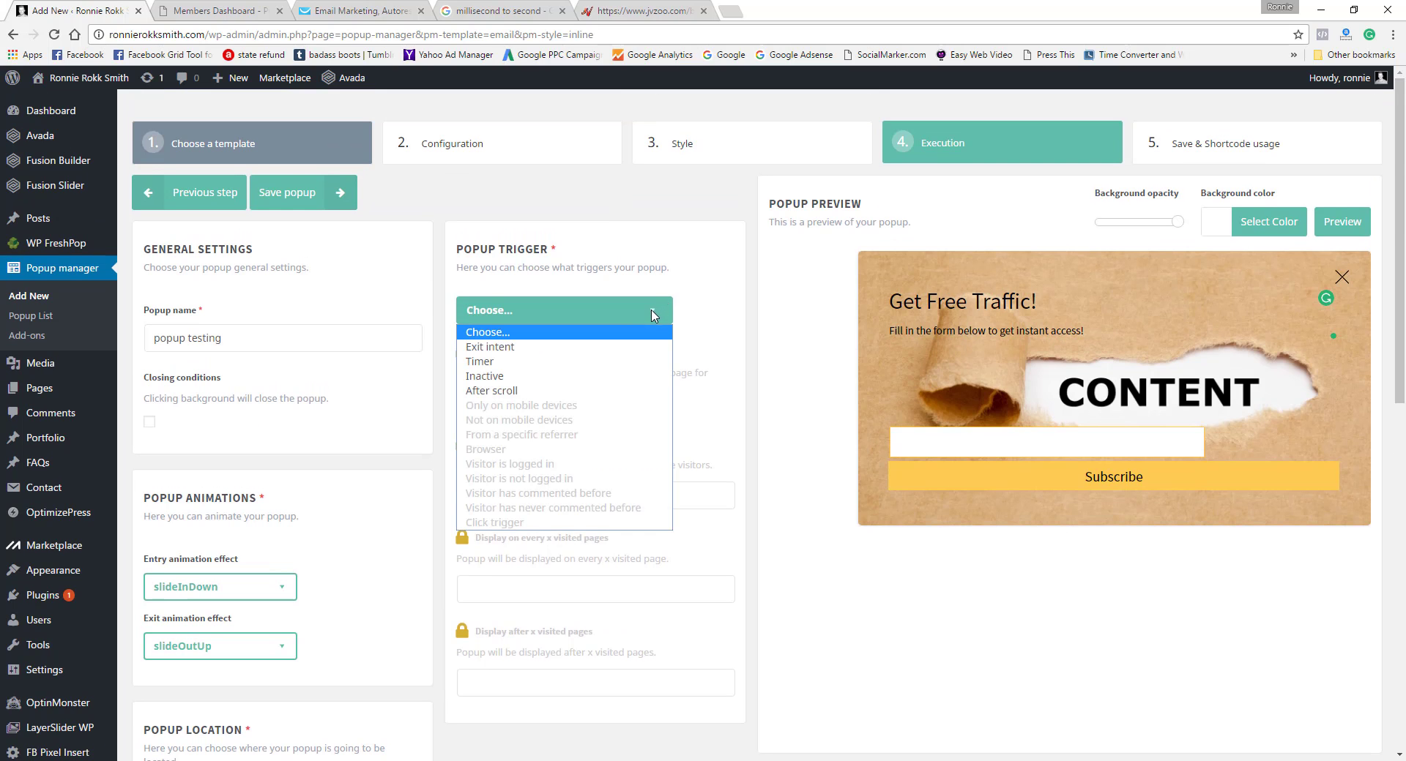
click(512, 362)
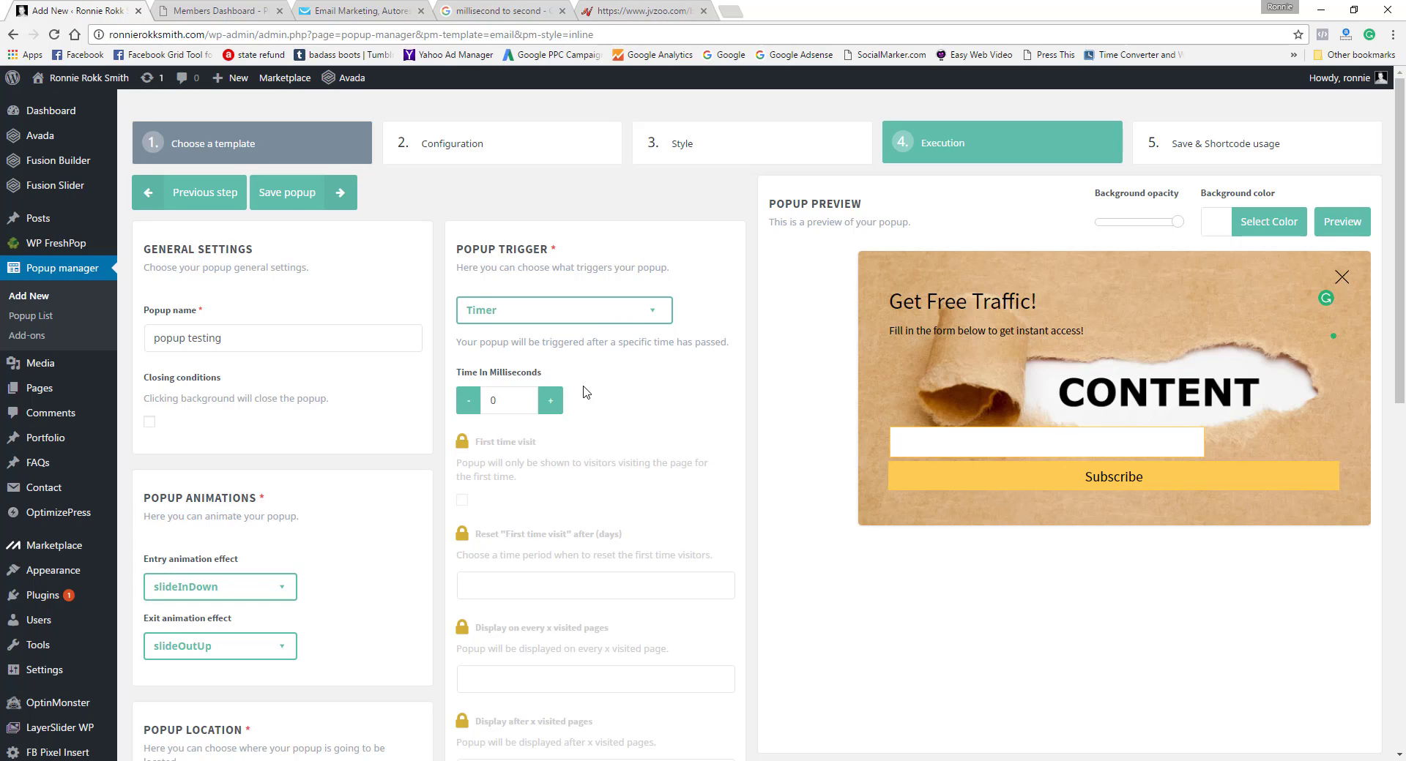
Step: Copy 8000 from the millisecond-to-second converter and set it as the popup timer's time in milliseconds
click(516, 9)
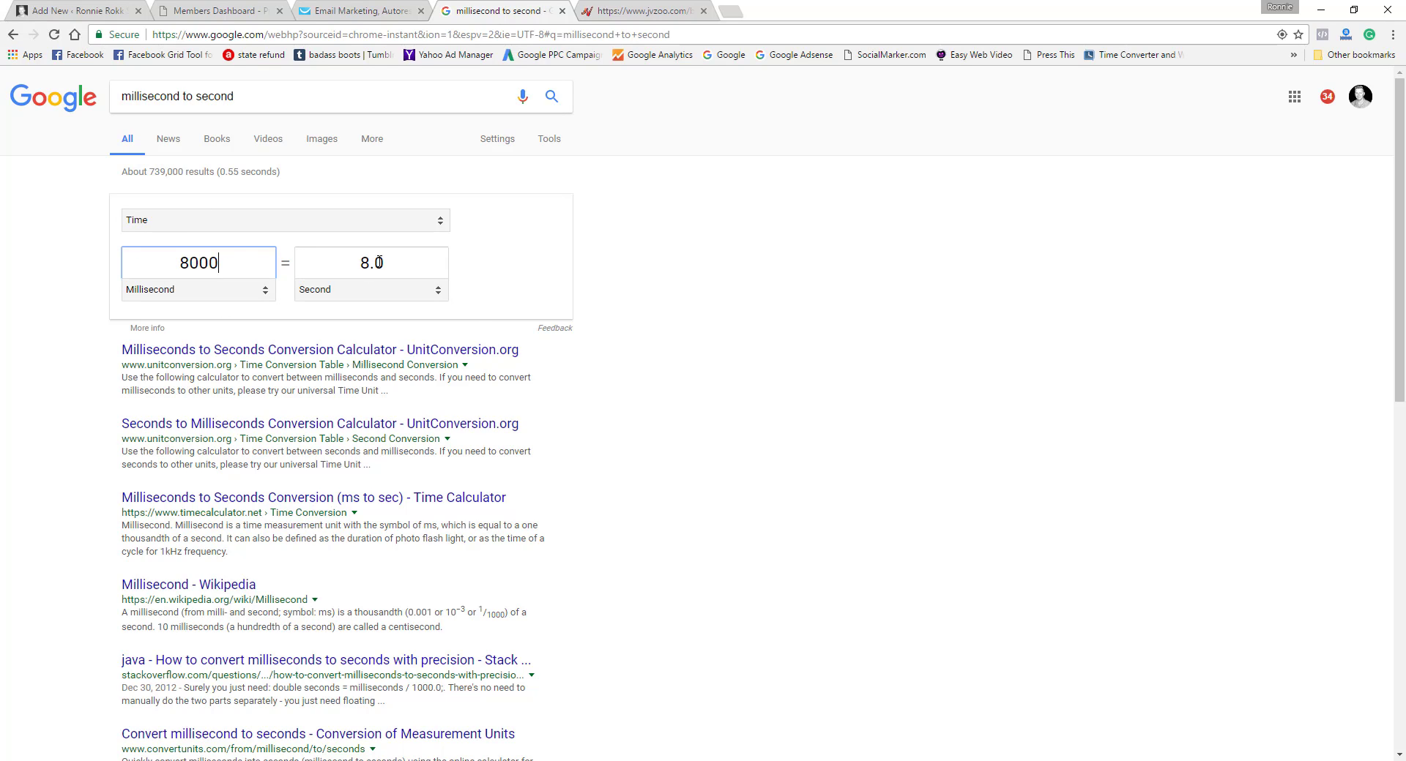
drag(219, 263, 178, 265)
right_click(196, 264)
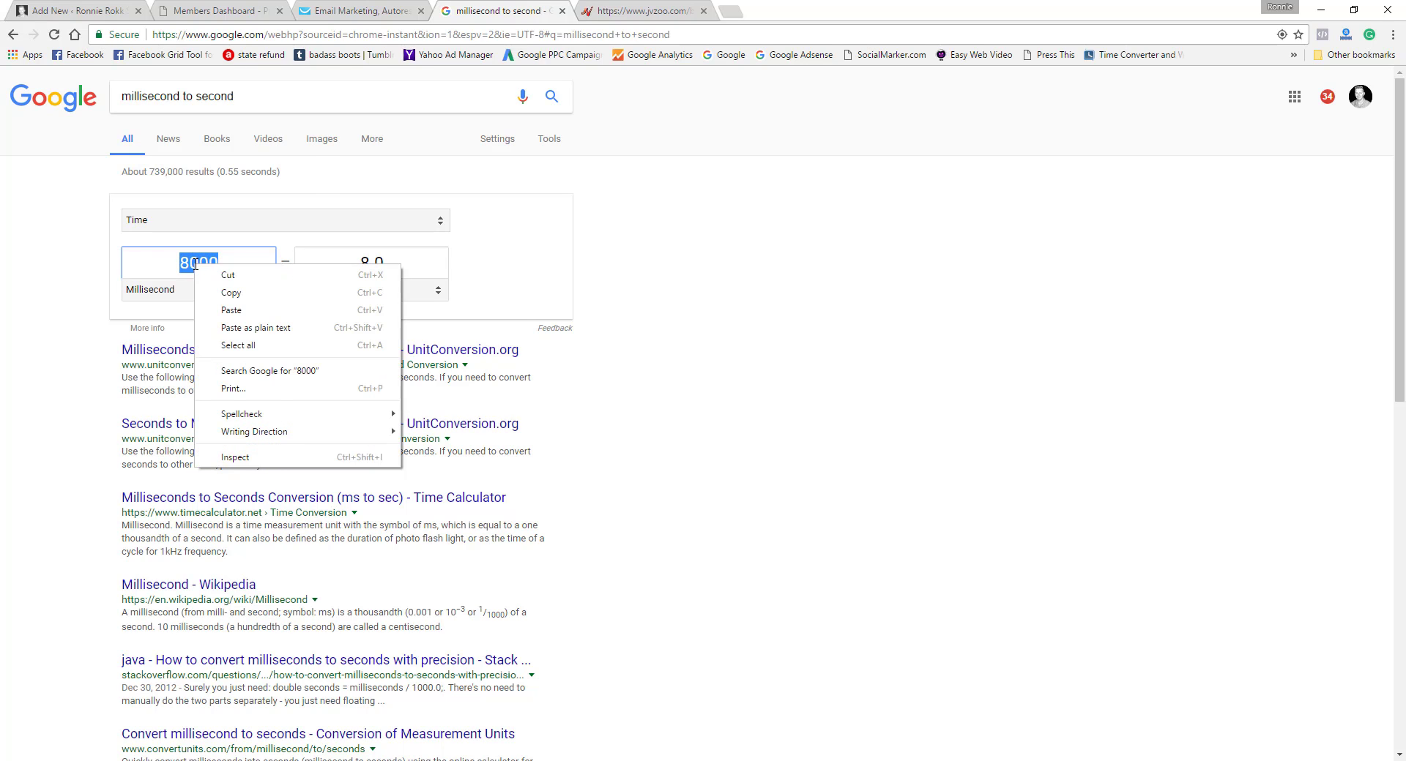
click(223, 288)
click(110, 11)
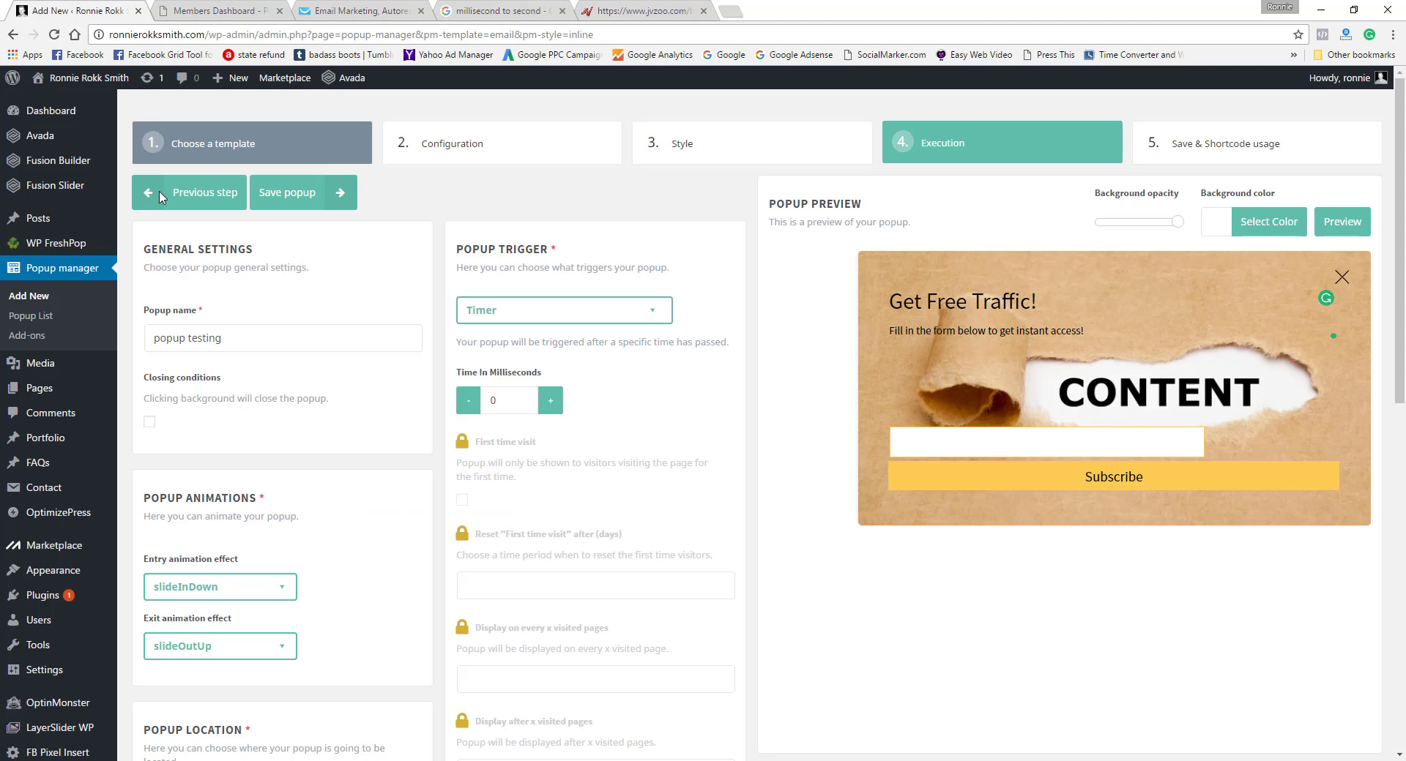
right_click(488, 398)
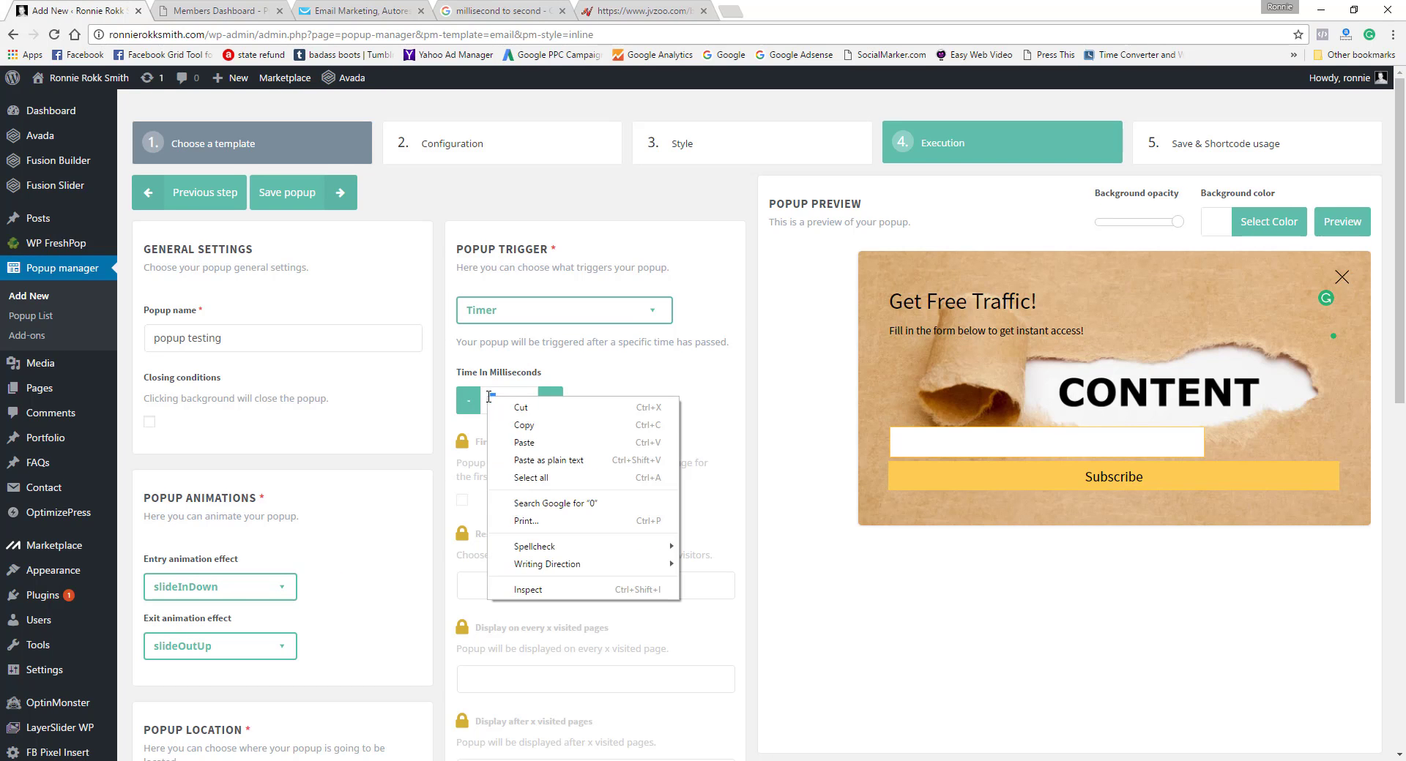
click(524, 443)
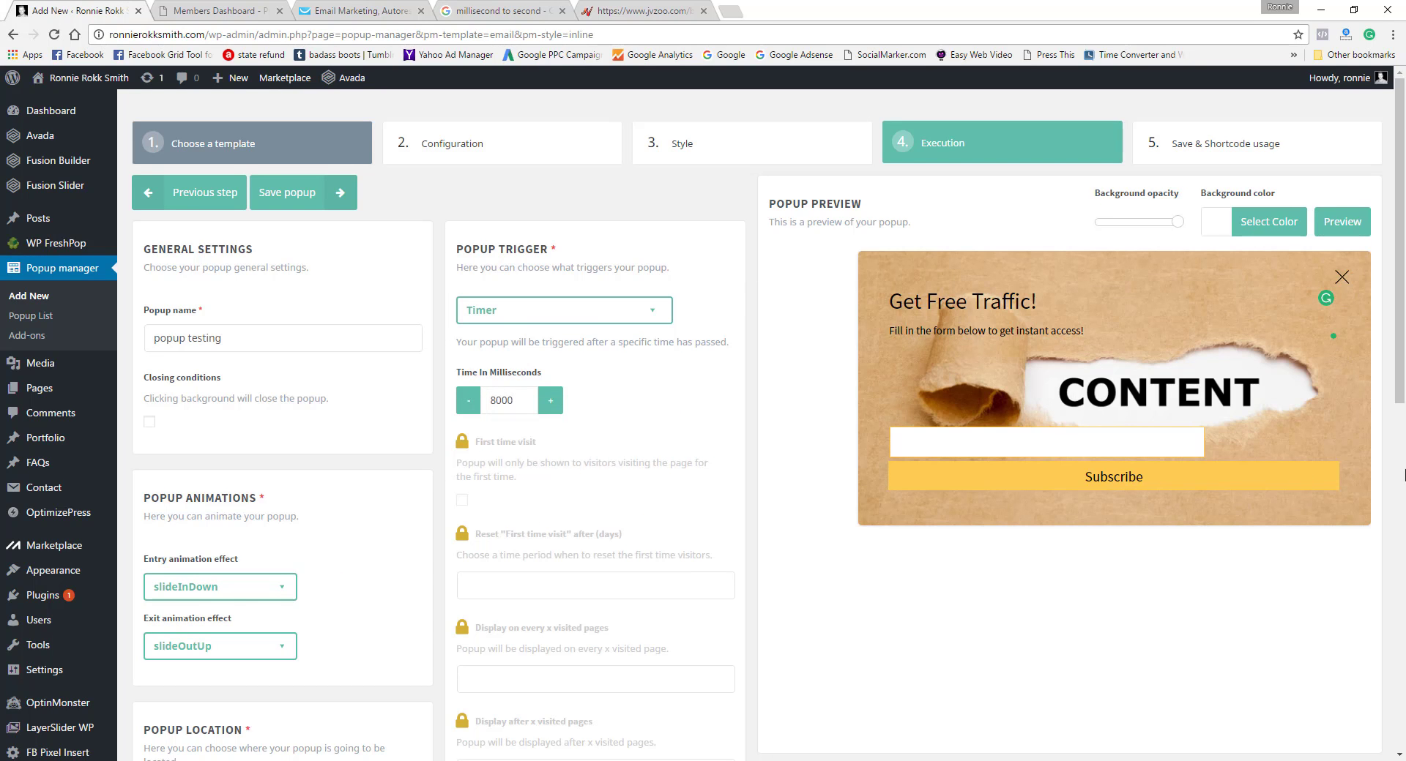
Step: Save the popup and copy its shortcode [popup_manager id="5"]
scroll(1399, 448, down, 3)
scroll(1384, 593, up, 3)
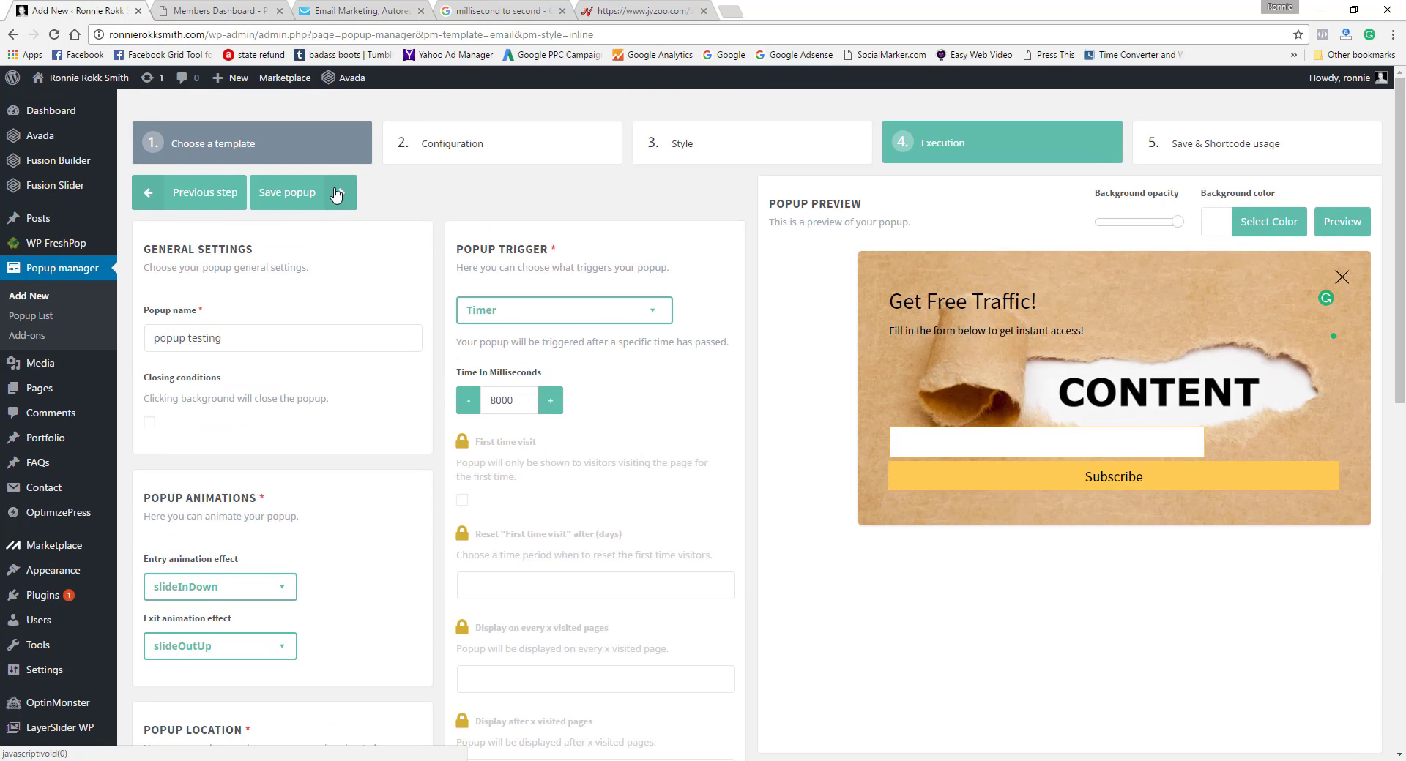
click(336, 195)
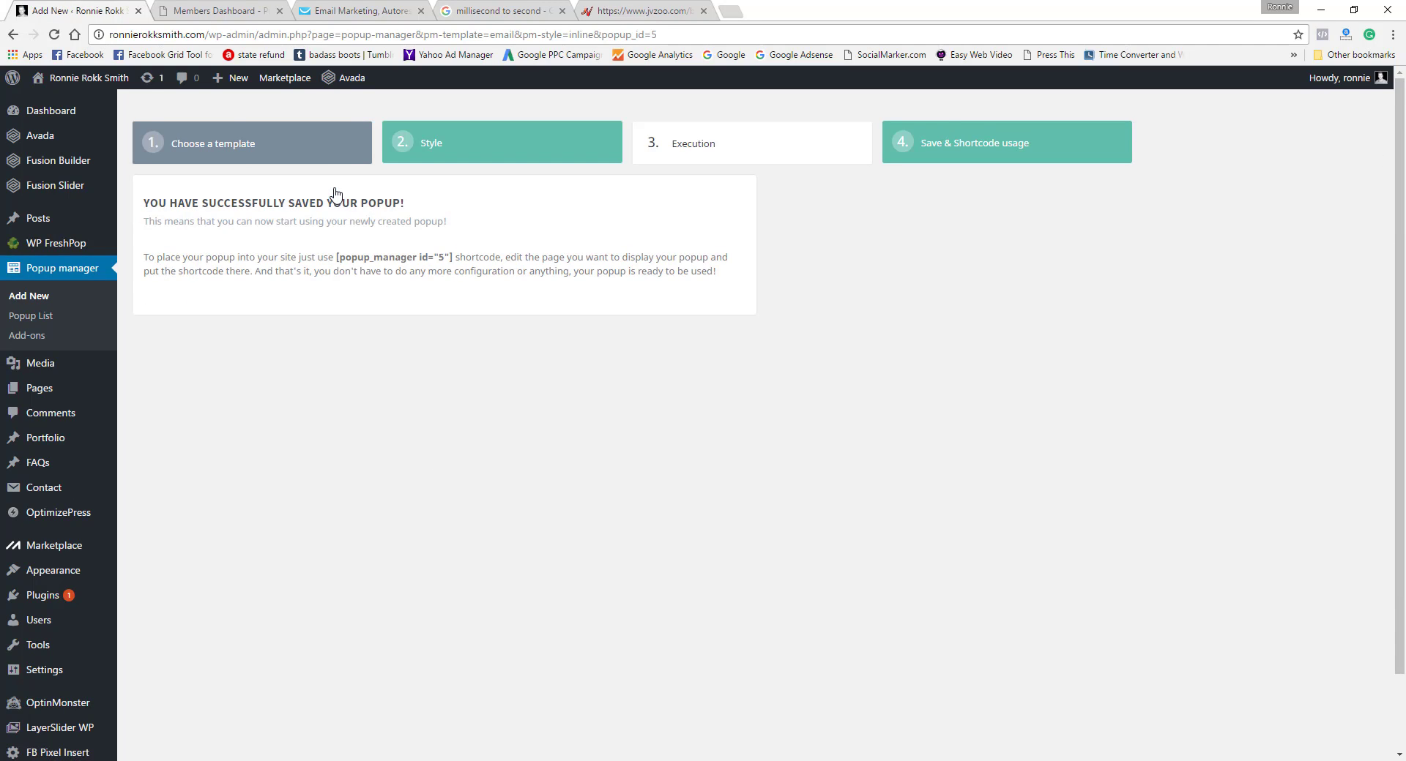
drag(336, 258, 453, 261)
right_click(435, 260)
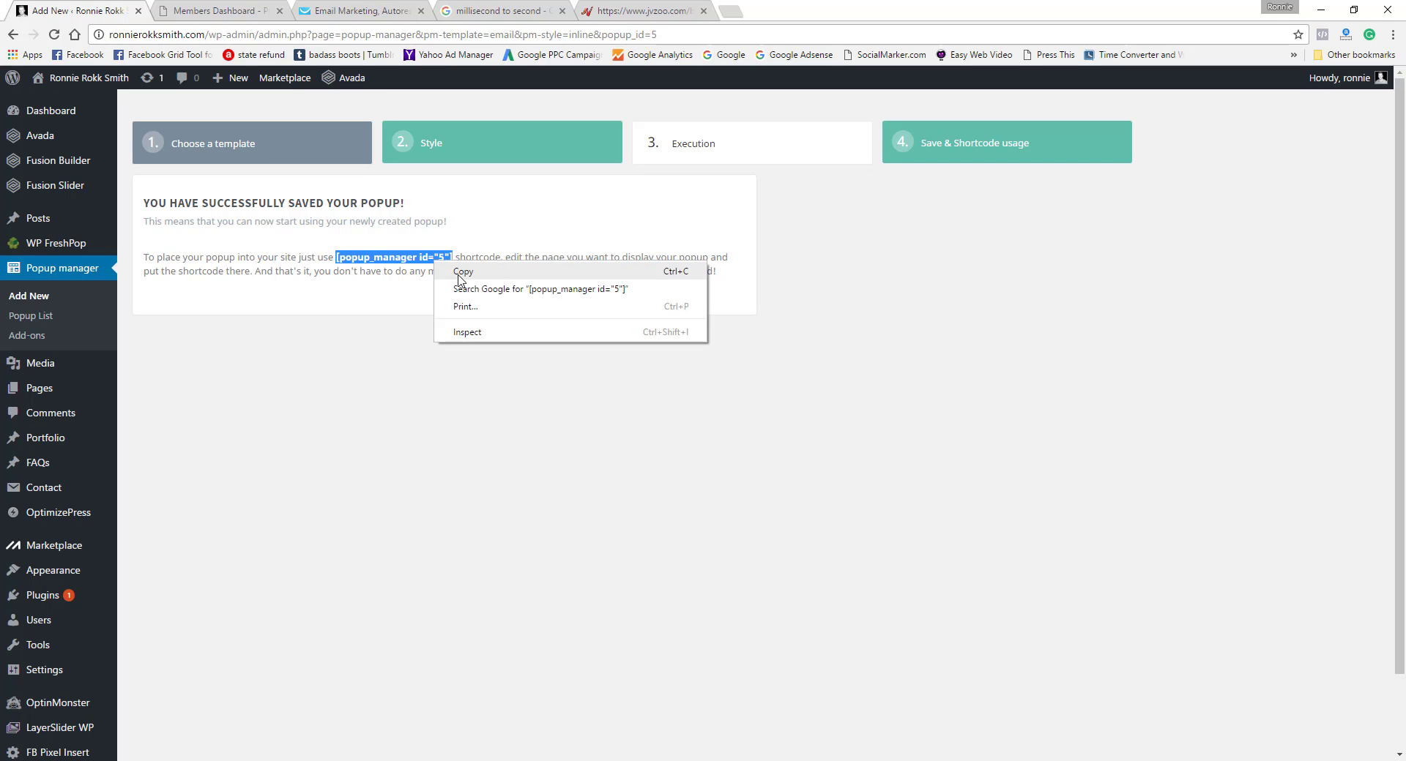
click(462, 273)
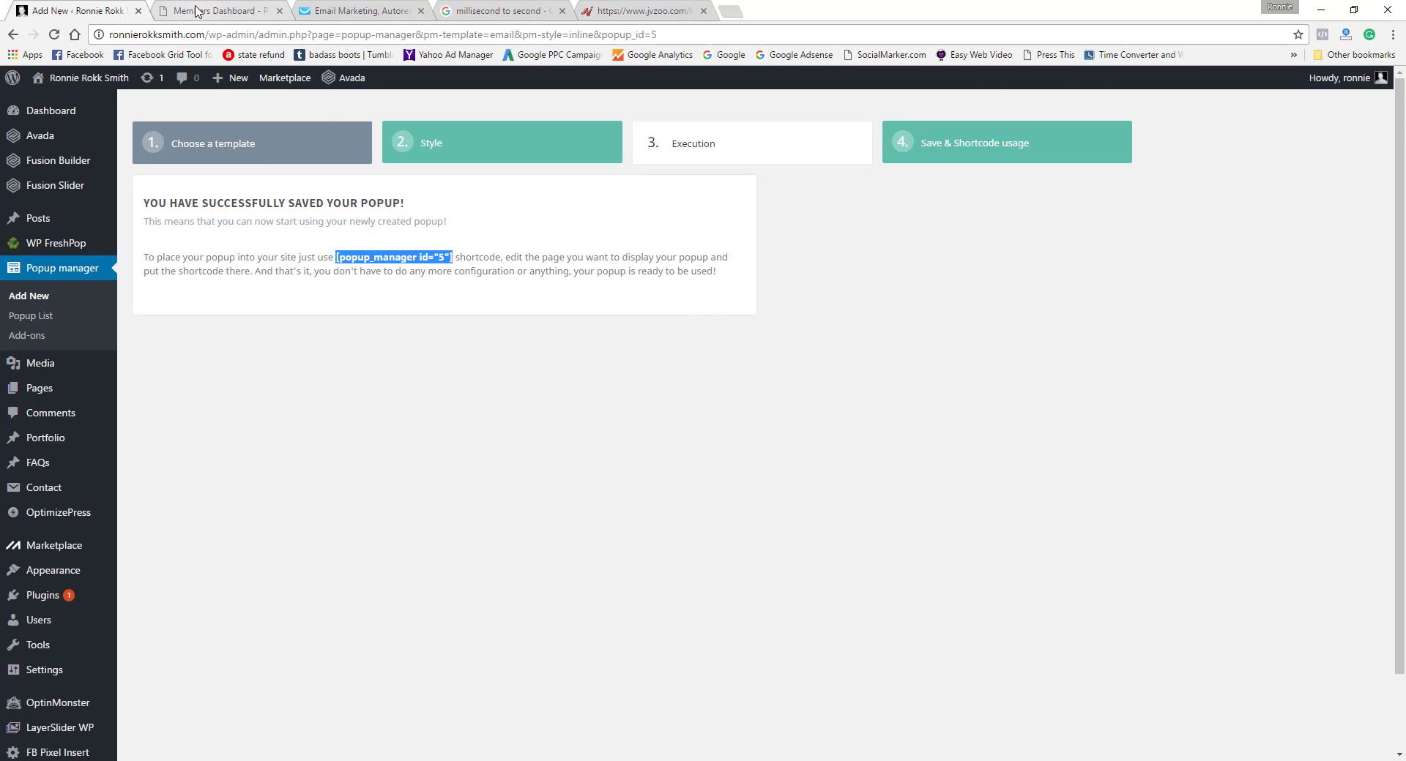
Step: Open the "popup test" page from the site's page list for editing
click(195, 11)
click(111, 11)
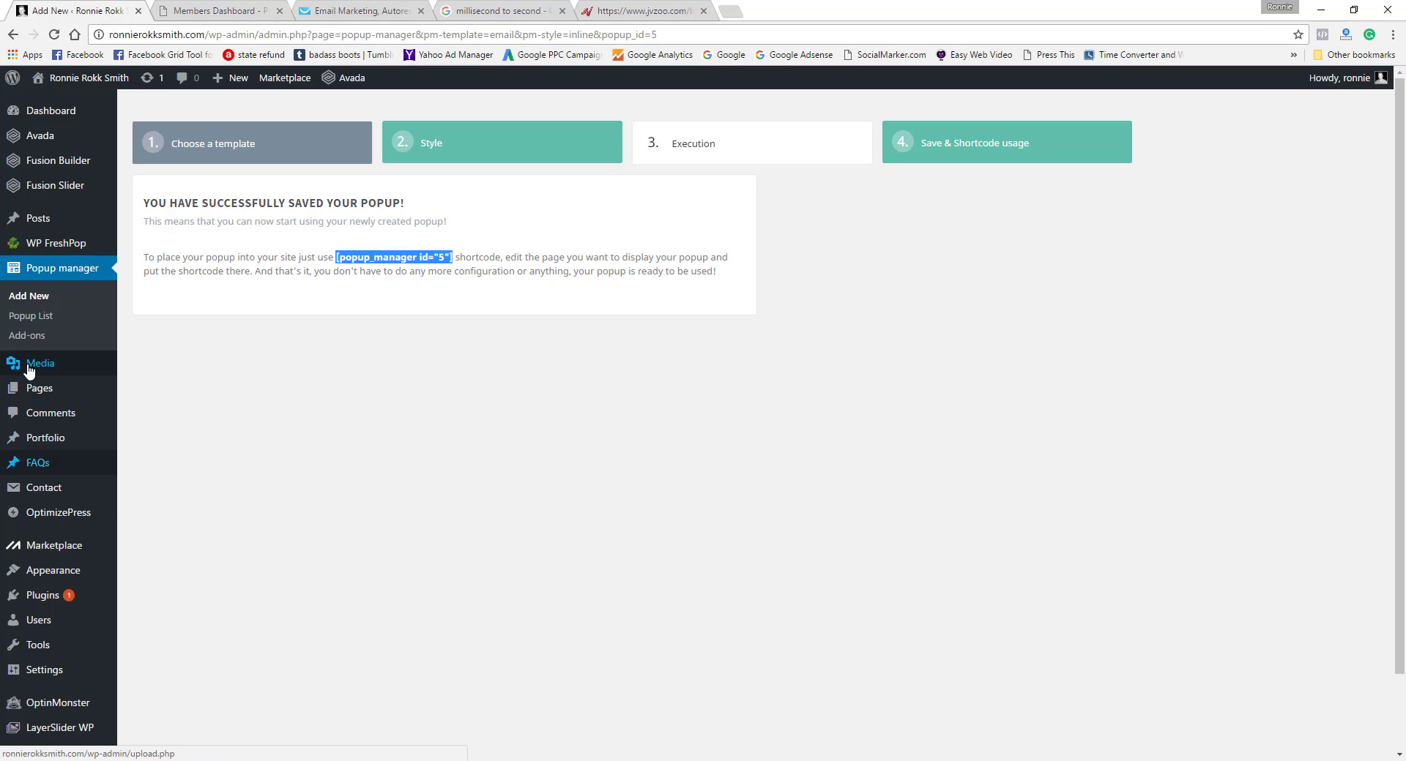
click(47, 390)
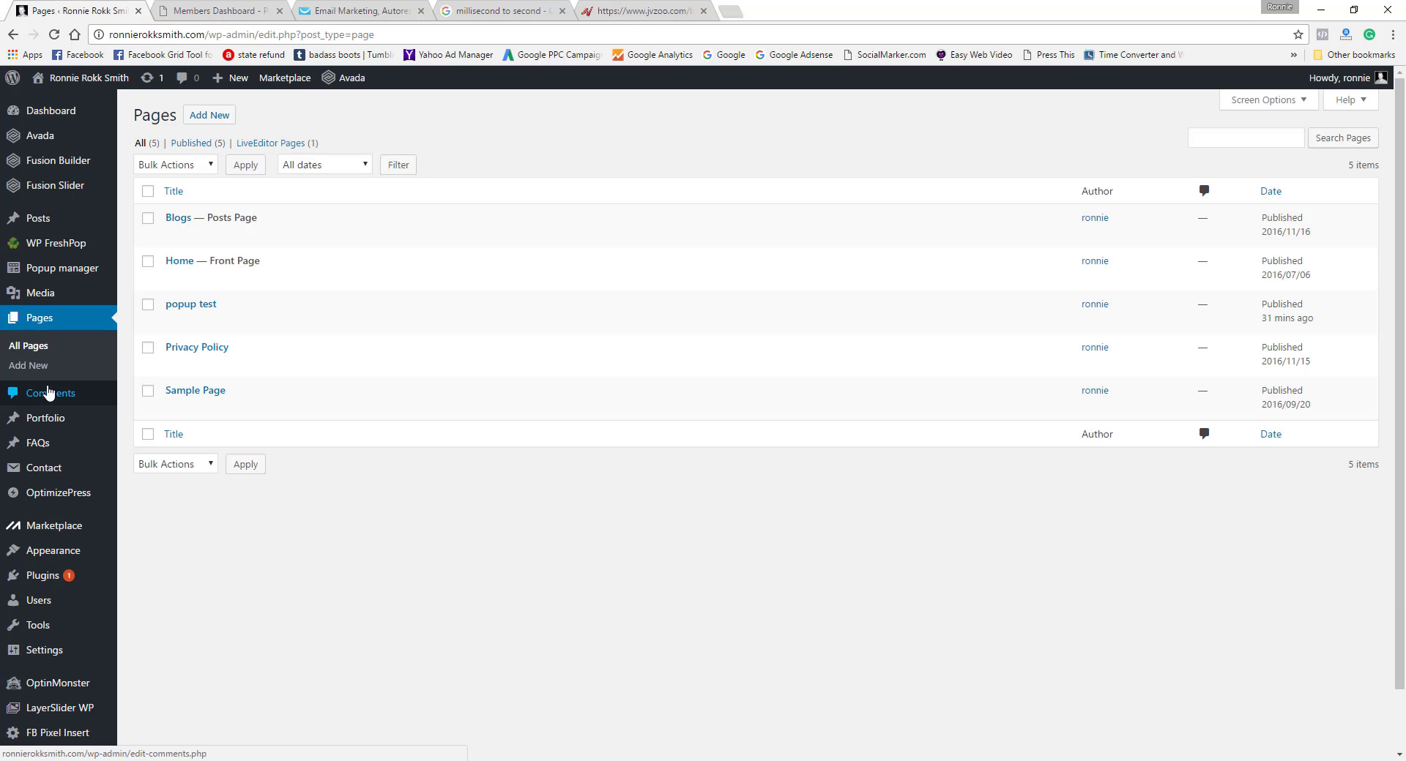
click(173, 323)
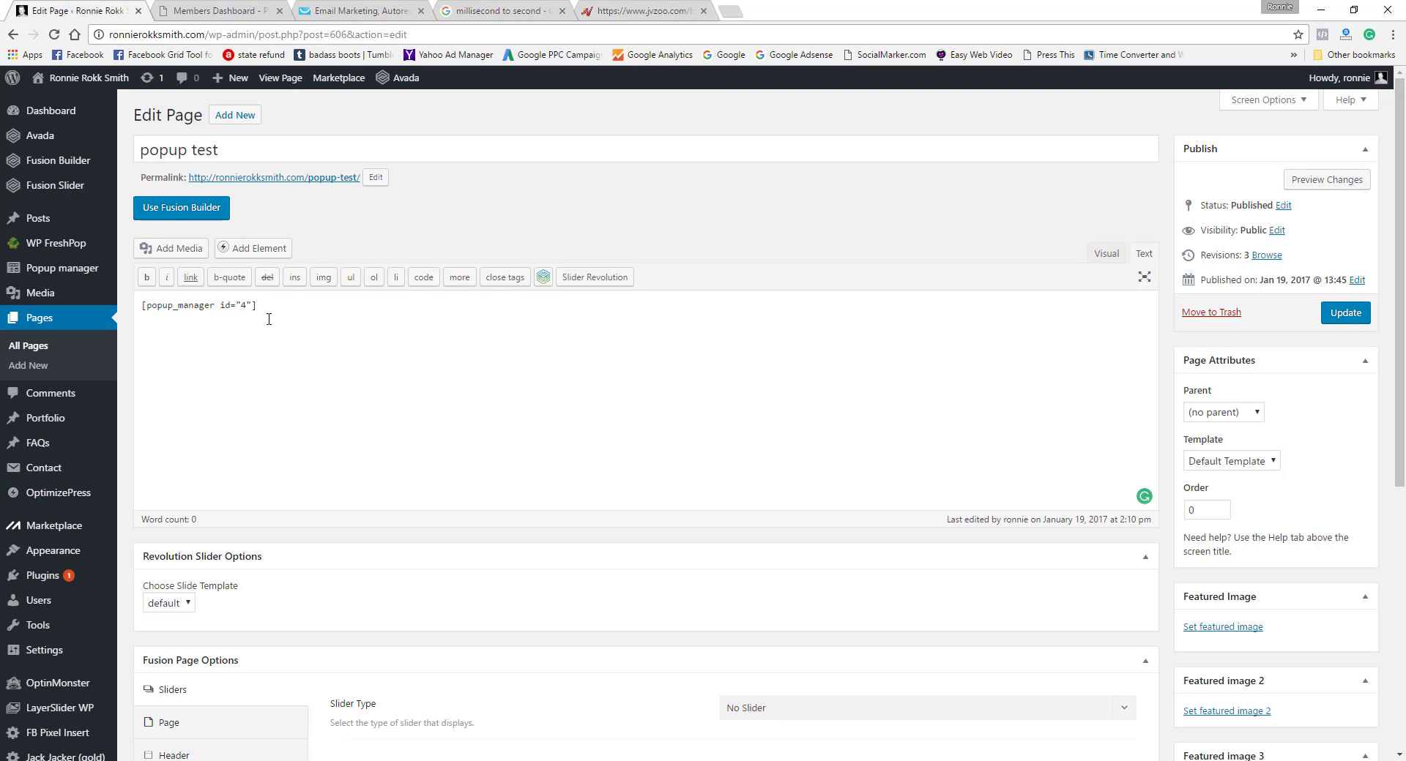
Step: Replace the shortcode in the page content with [popup_manager id="5"] and update the page
drag(265, 306, 24, 311)
right_click(198, 303)
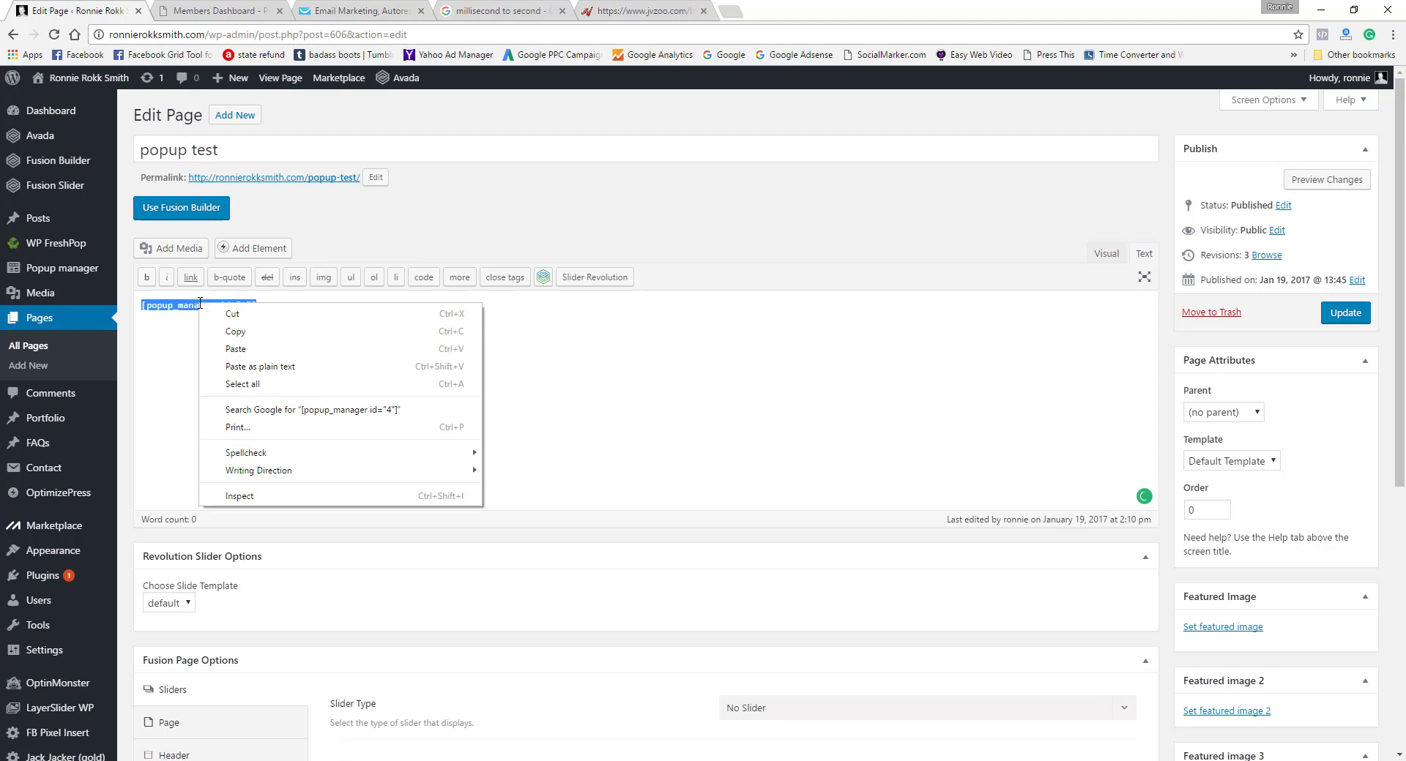
click(242, 349)
click(1339, 315)
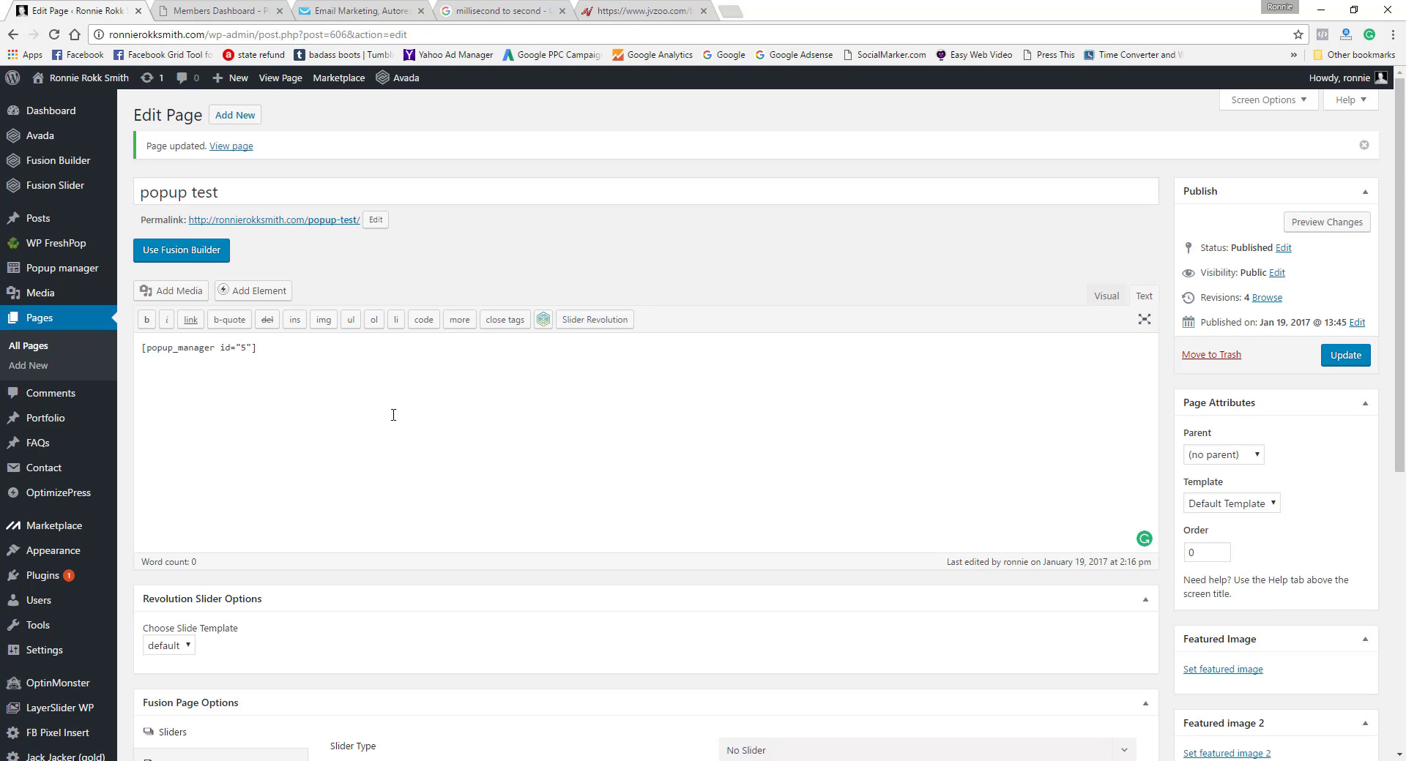
click(1339, 357)
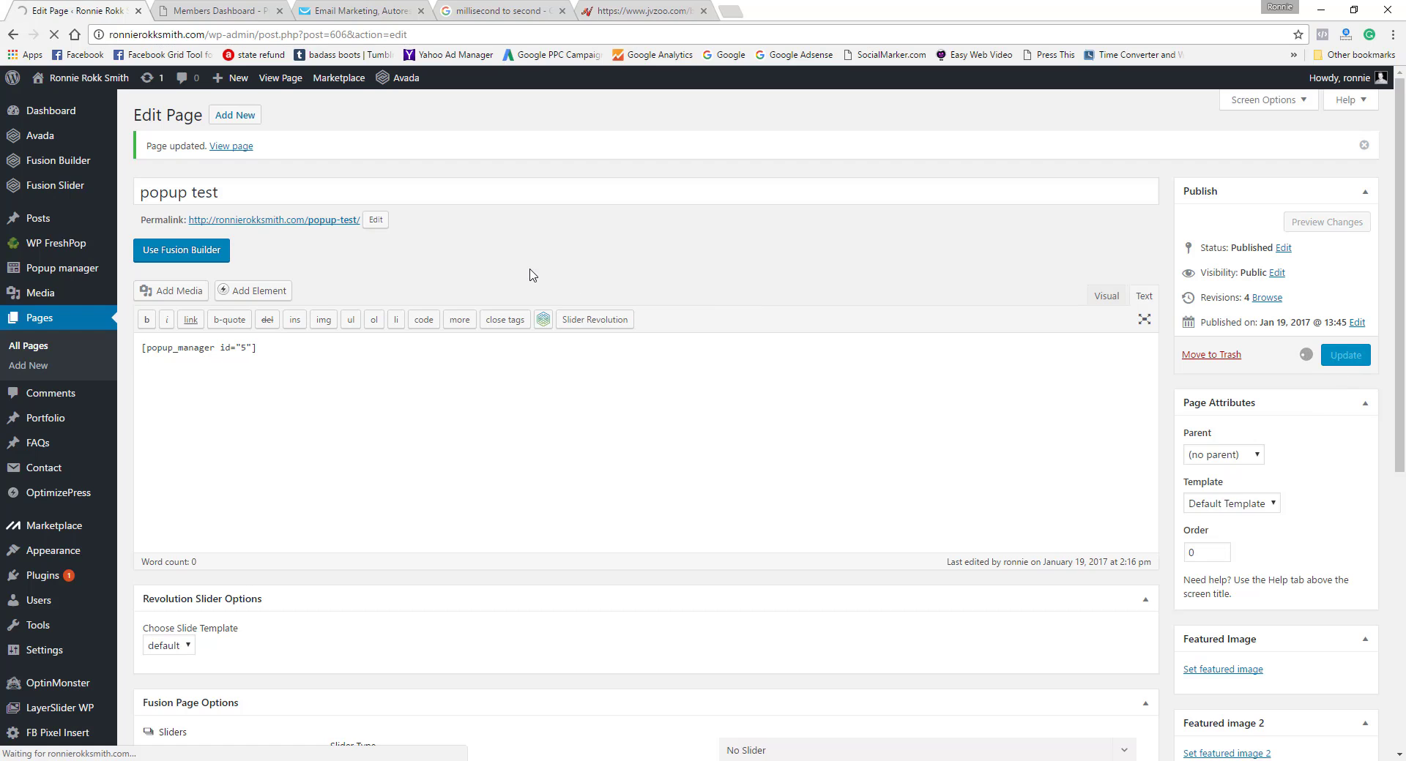